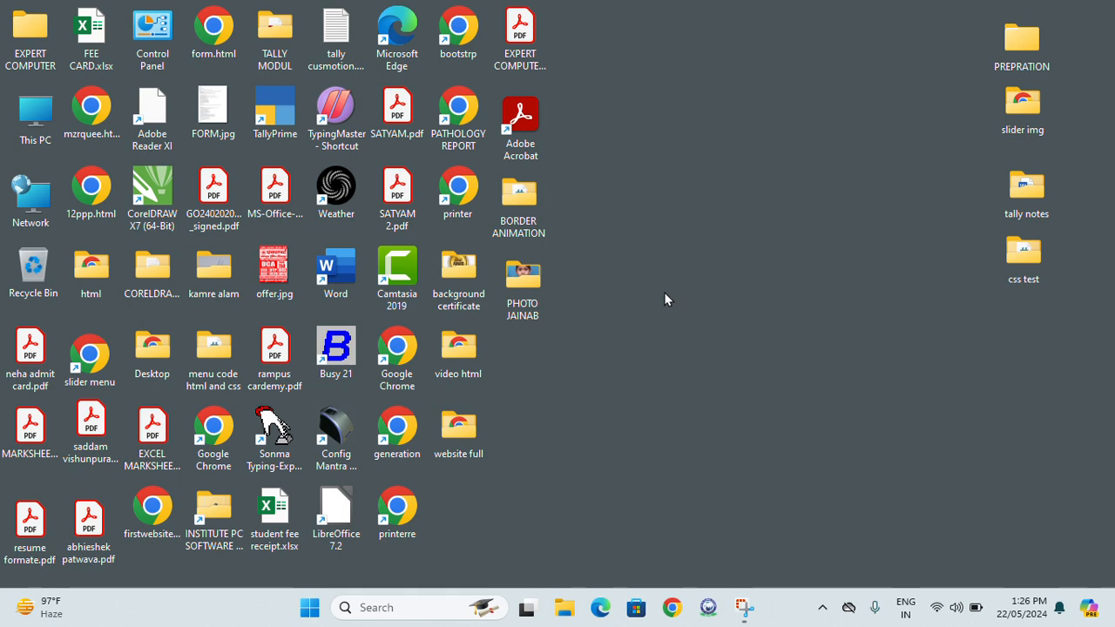
- Find Notepad through the Windows search, open it, and close its window again
{"action": "left_click", "coordinate": [311, 610]}
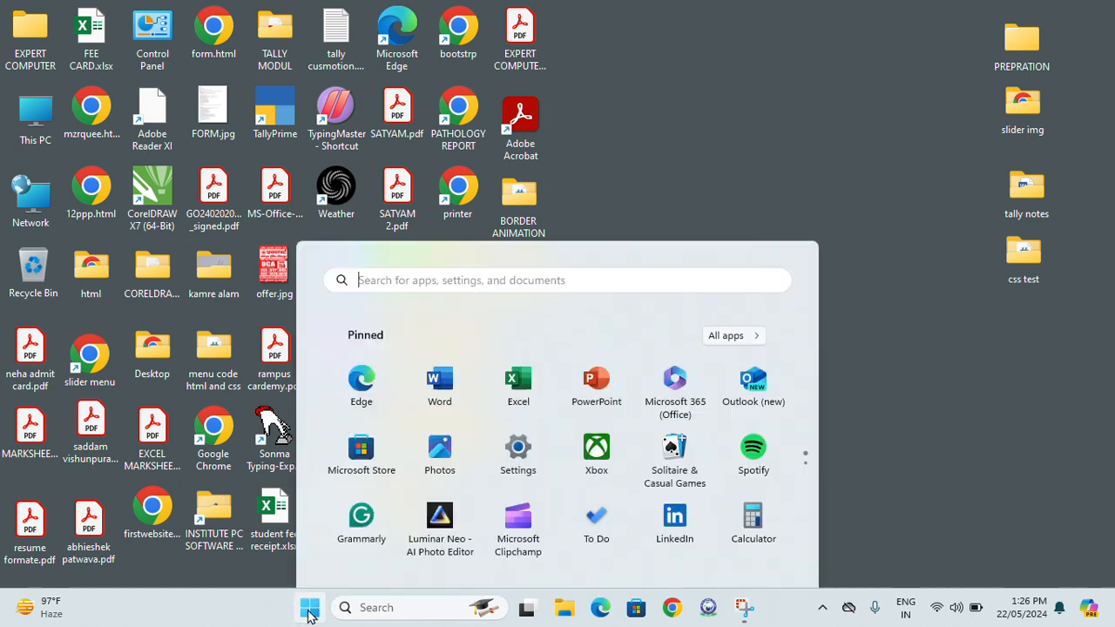
{"action": "type", "text": "not"}
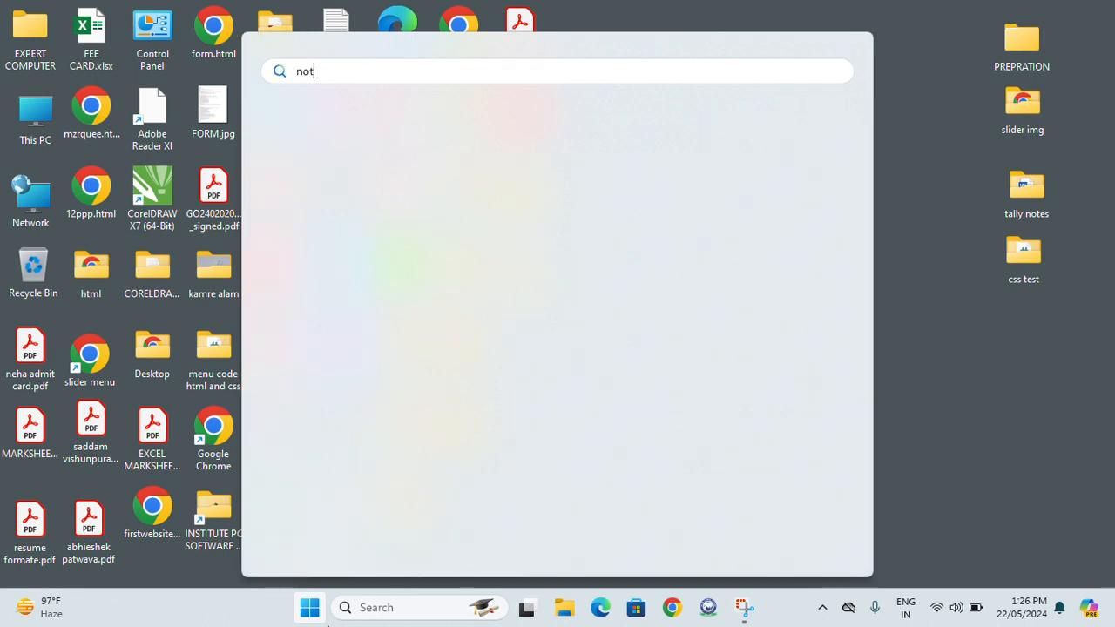
{"action": "type", "text": "epad"}
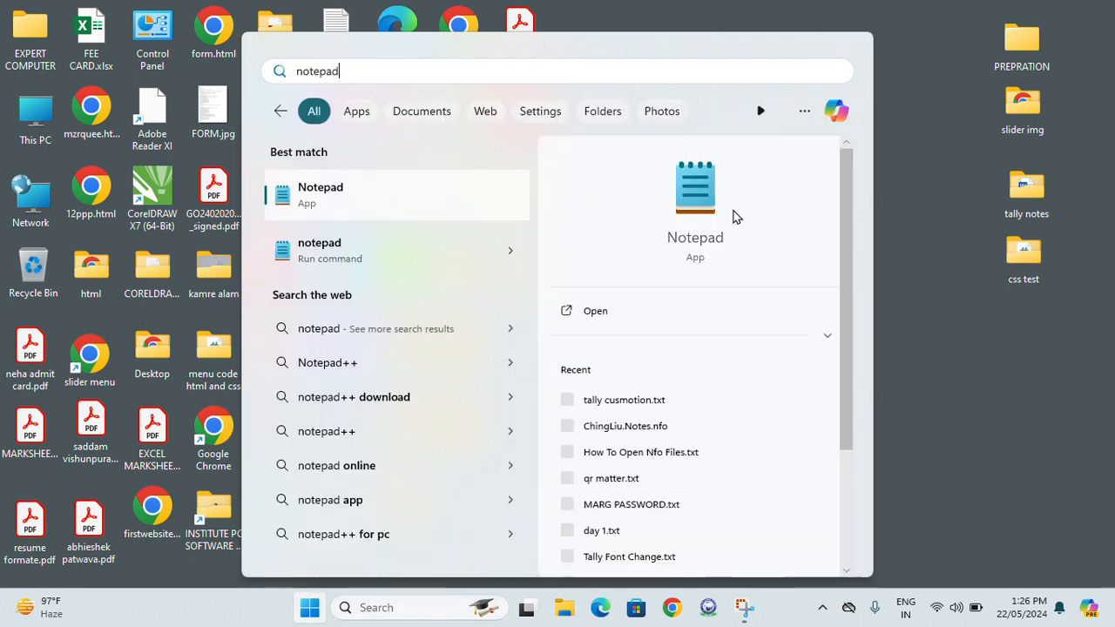
{"action": "left_click", "coordinate": [378, 200]}
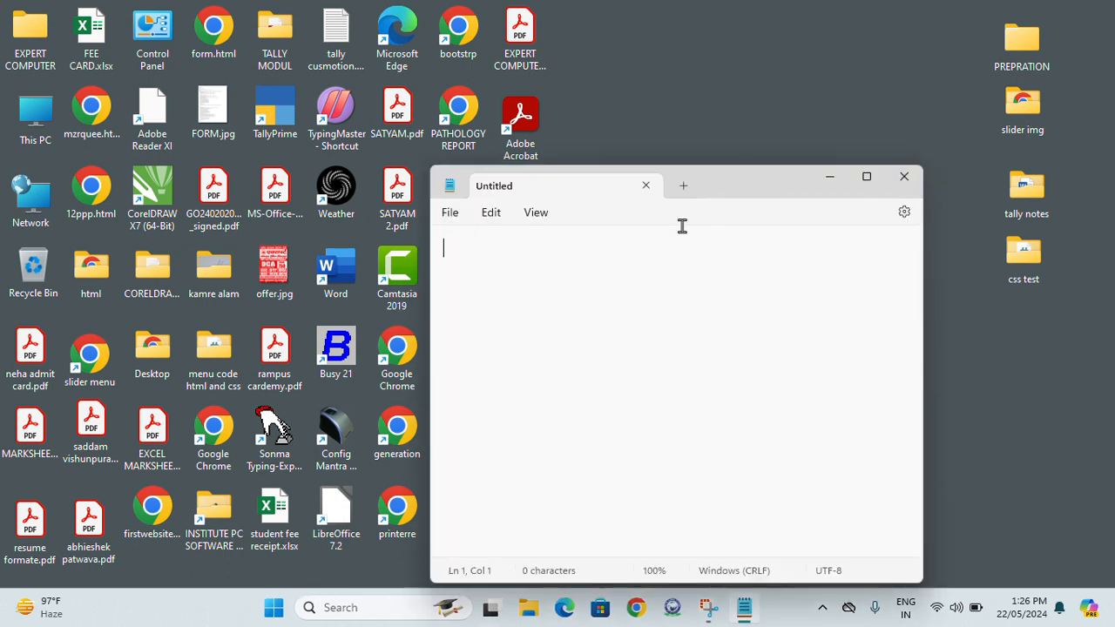
{"action": "left_click", "coordinate": [904, 177]}
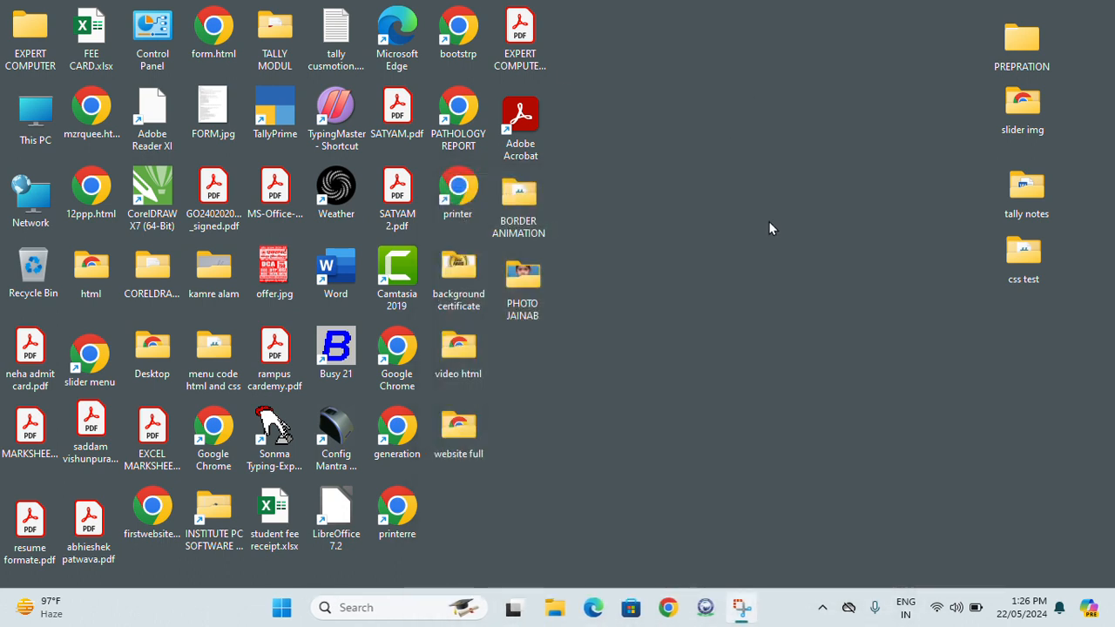
- Launch Notepad with the Run command "notepad" and maximize its window
{"action": "key", "text": "super+r"}
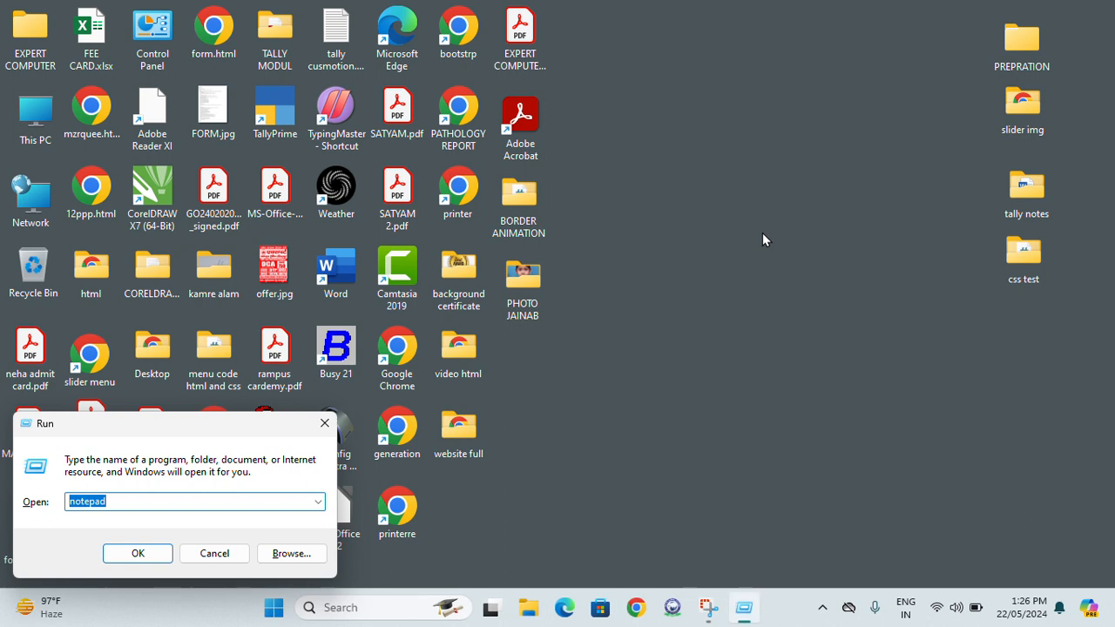
{"action": "type", "text": "notepad"}
{"action": "key", "text": "Return"}
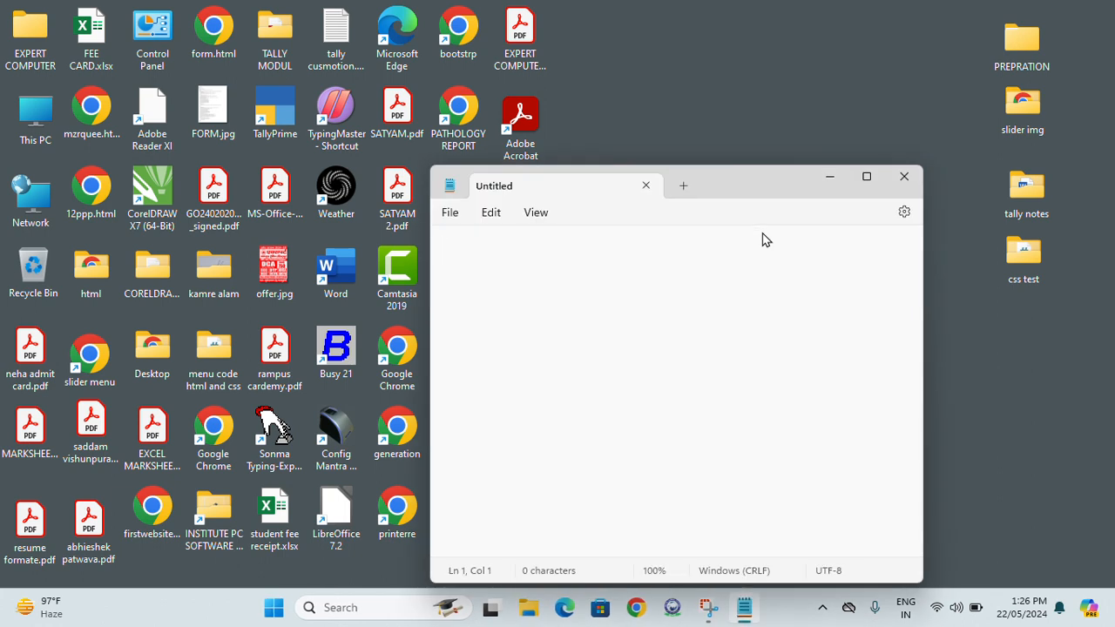
{"action": "left_click", "coordinate": [867, 179]}
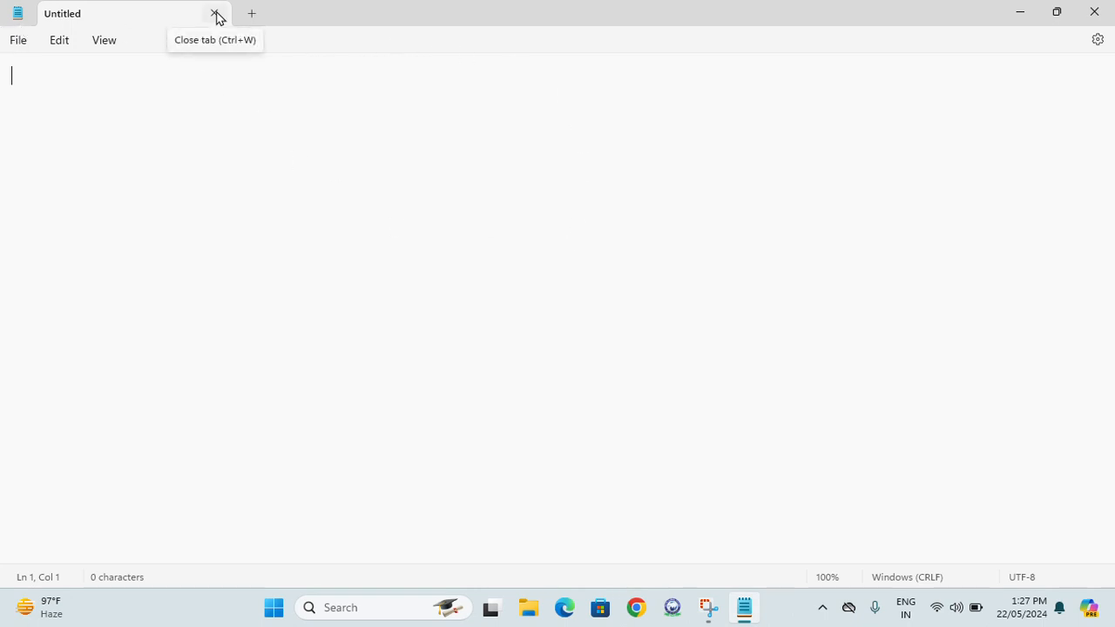
- Minimize the Notepad window and bring it back onto the desktop
{"action": "left_click", "coordinate": [1018, 17]}
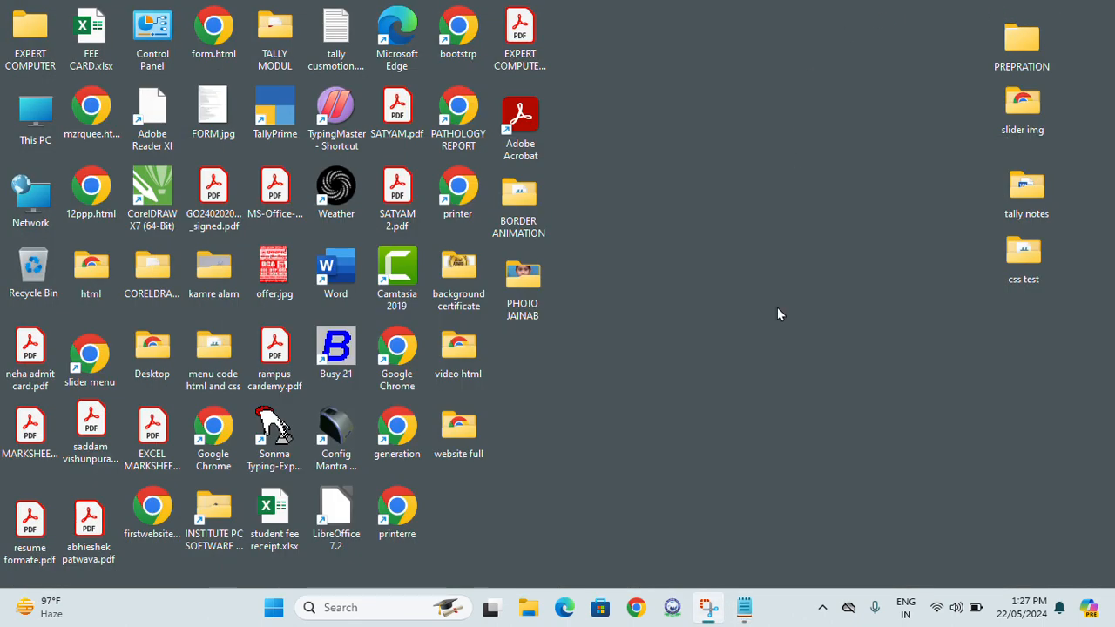
{"action": "mouse_move", "coordinate": [751, 615]}
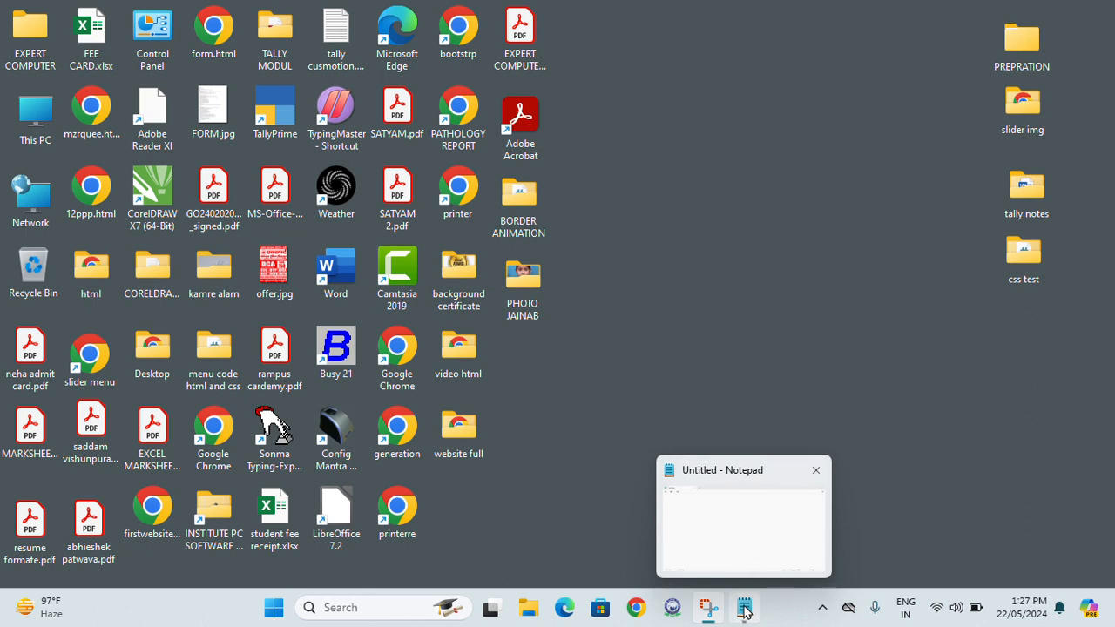
{"action": "left_click", "coordinate": [747, 614]}
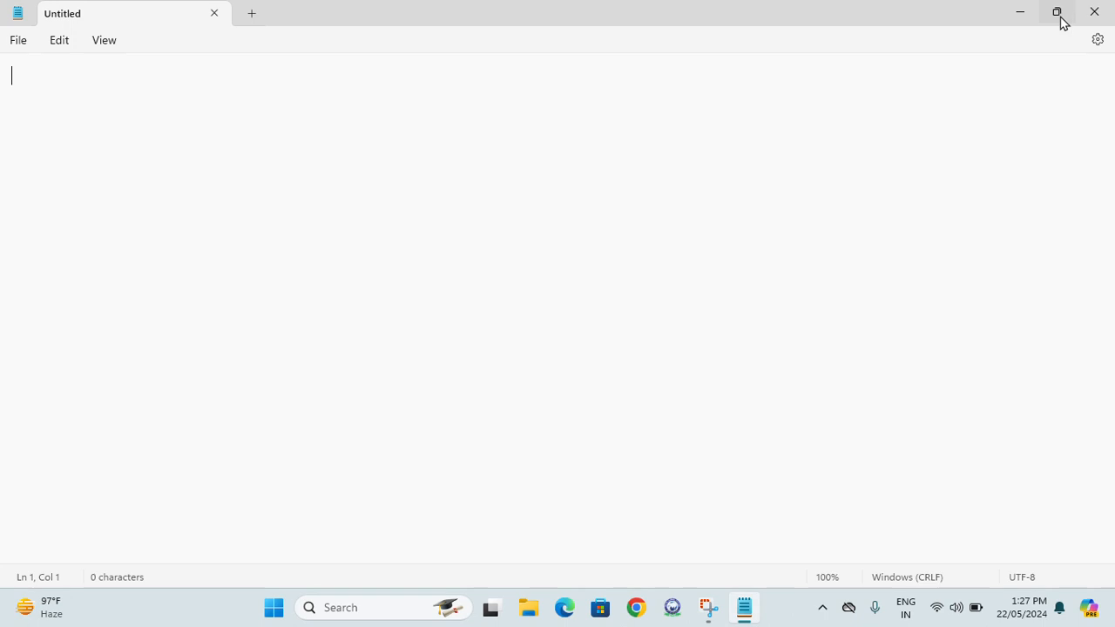
- Restore the Notepad window to its smaller size, move it slightly upward, and maximize it again
{"action": "left_click", "coordinate": [1060, 14]}
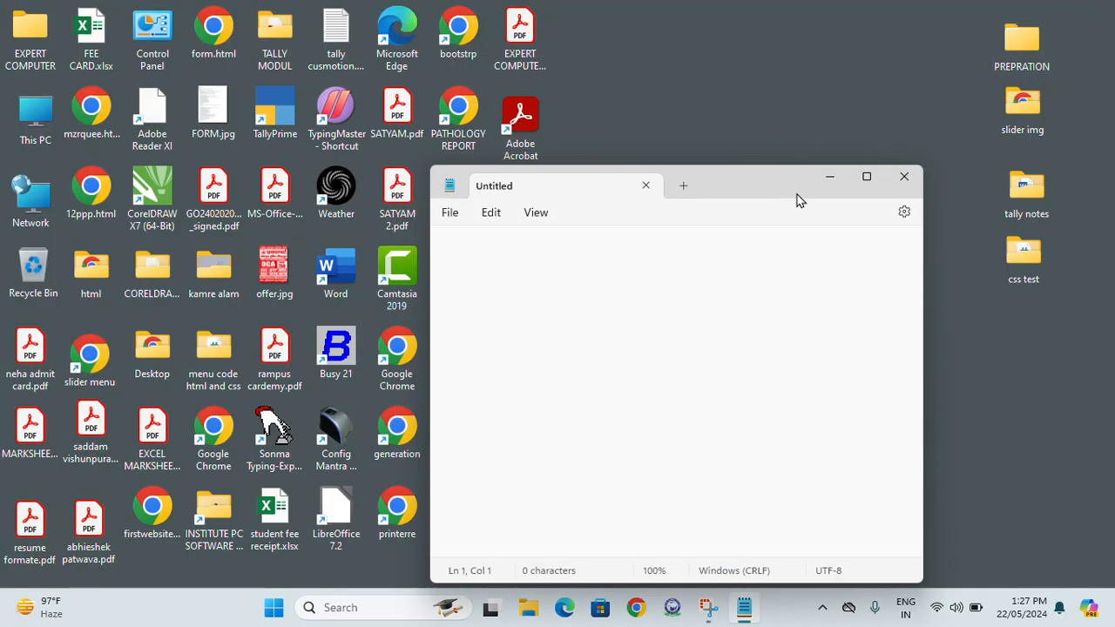
{"action": "left_click_drag", "start_coordinate": [732, 178], "coordinate": [730, 160]}
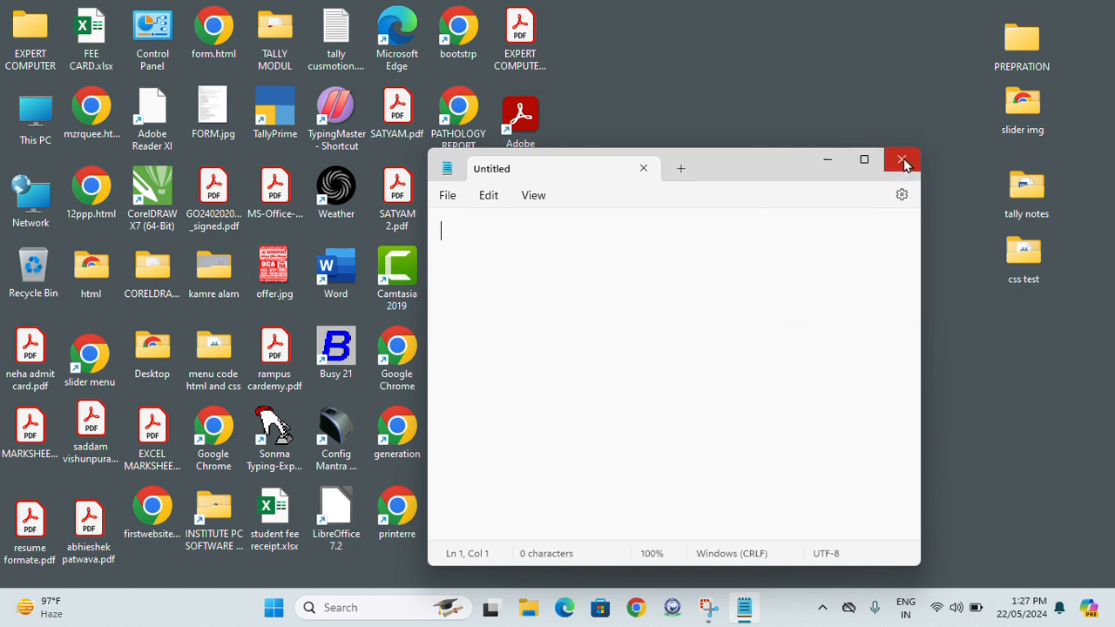
{"action": "mouse_move", "coordinate": [861, 166]}
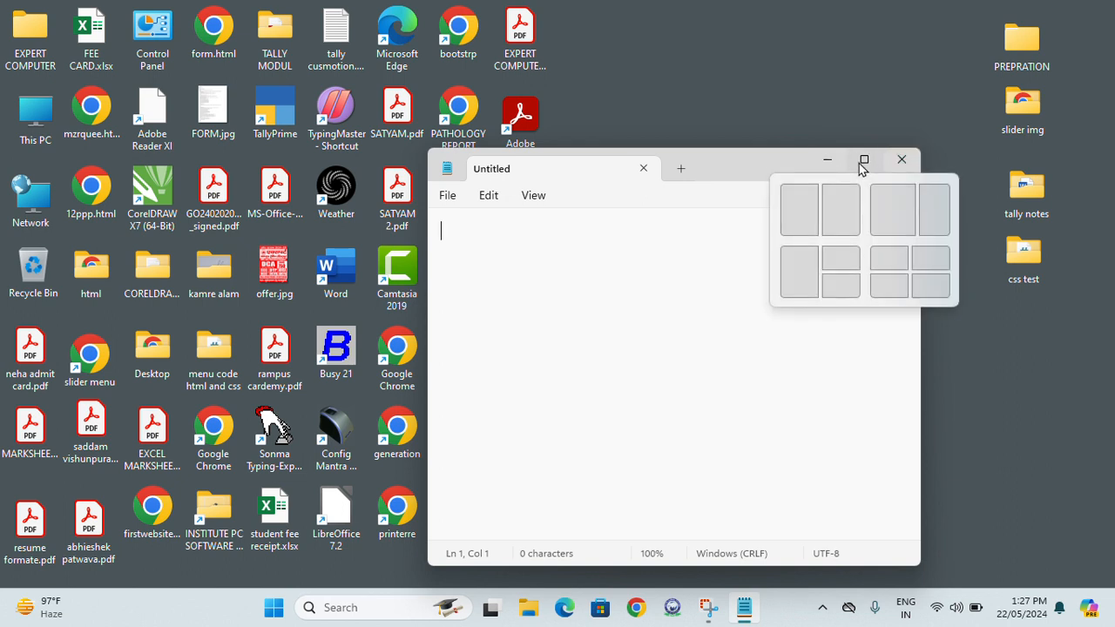
{"action": "left_click", "coordinate": [863, 161]}
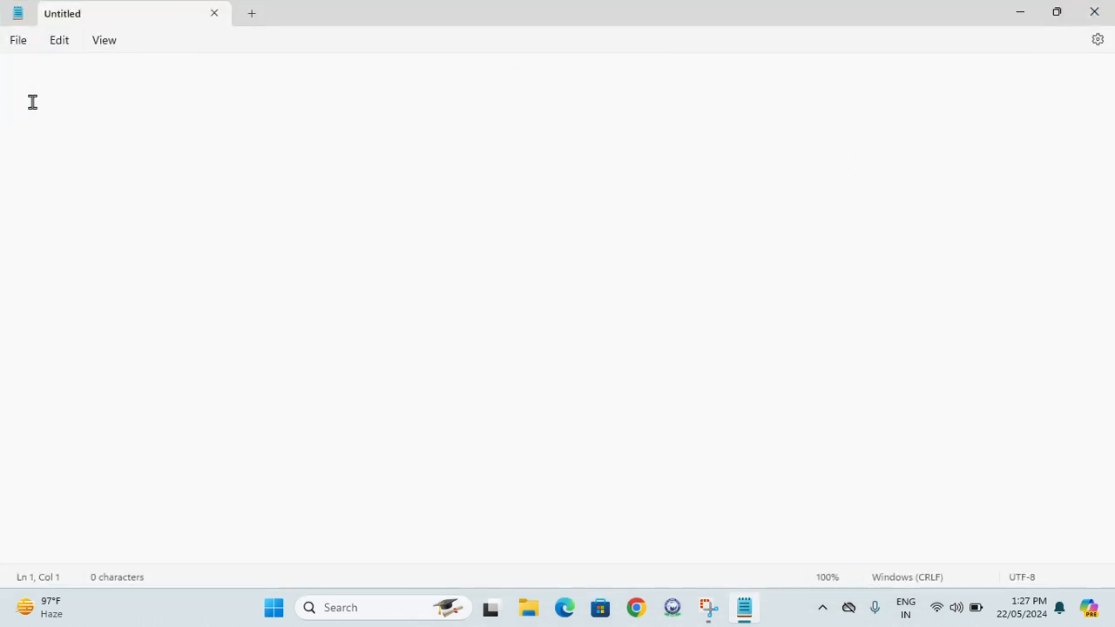
- Enter the text "EXPERT COMPUTER TRAINING INSTITUTE" on the first line of the document
{"action": "type", "text": "EXPERT COMP"}
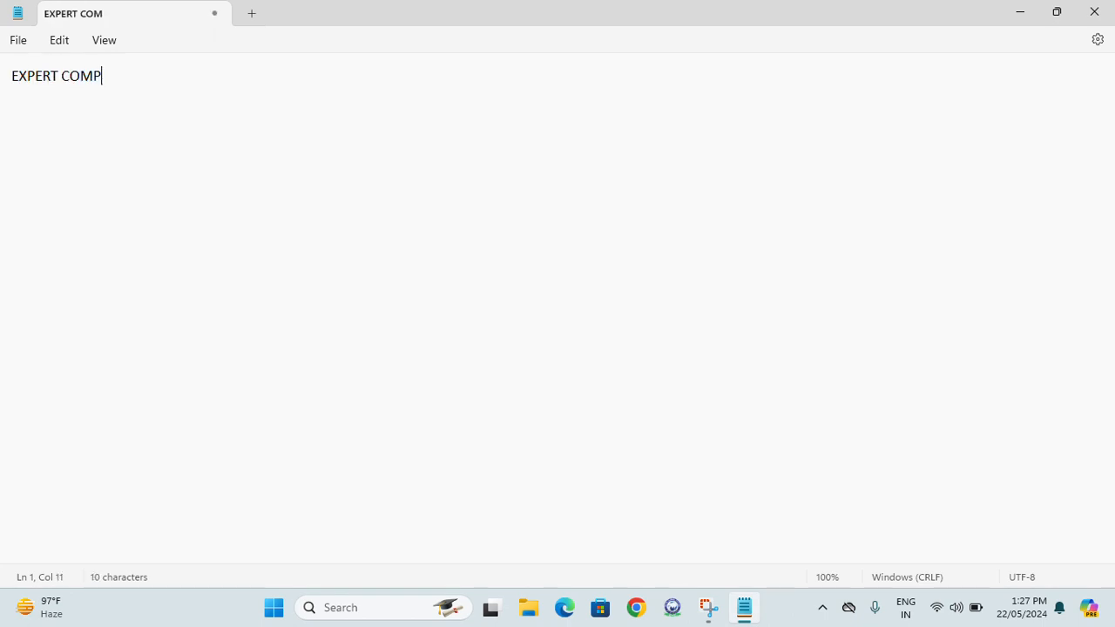
{"action": "type", "text": "UTER TRAI"}
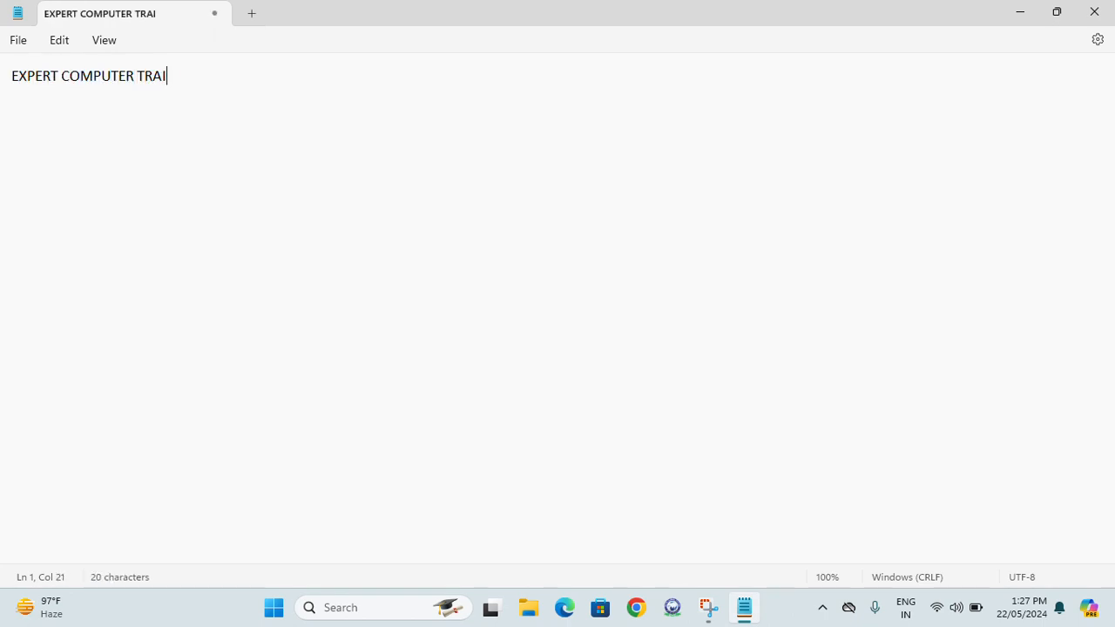
{"action": "type", "text": "NING INSTITUTE"}
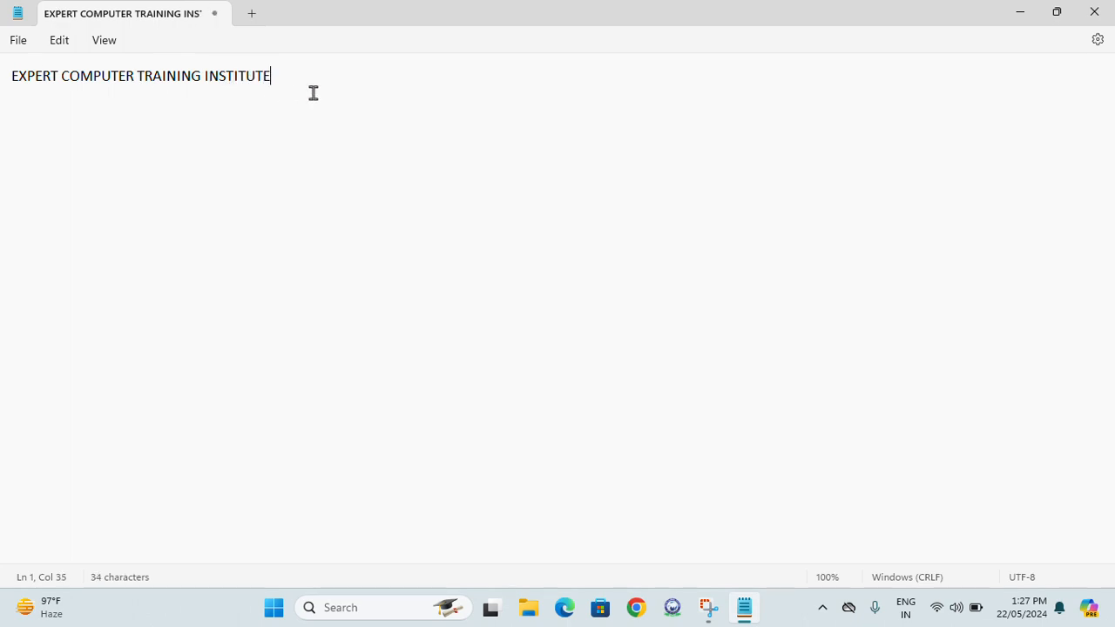
- Select the whole text line, look at the font and app theme settings, and return to the document
{"action": "left_click_drag", "start_coordinate": [307, 80], "coordinate": [0, 82]}
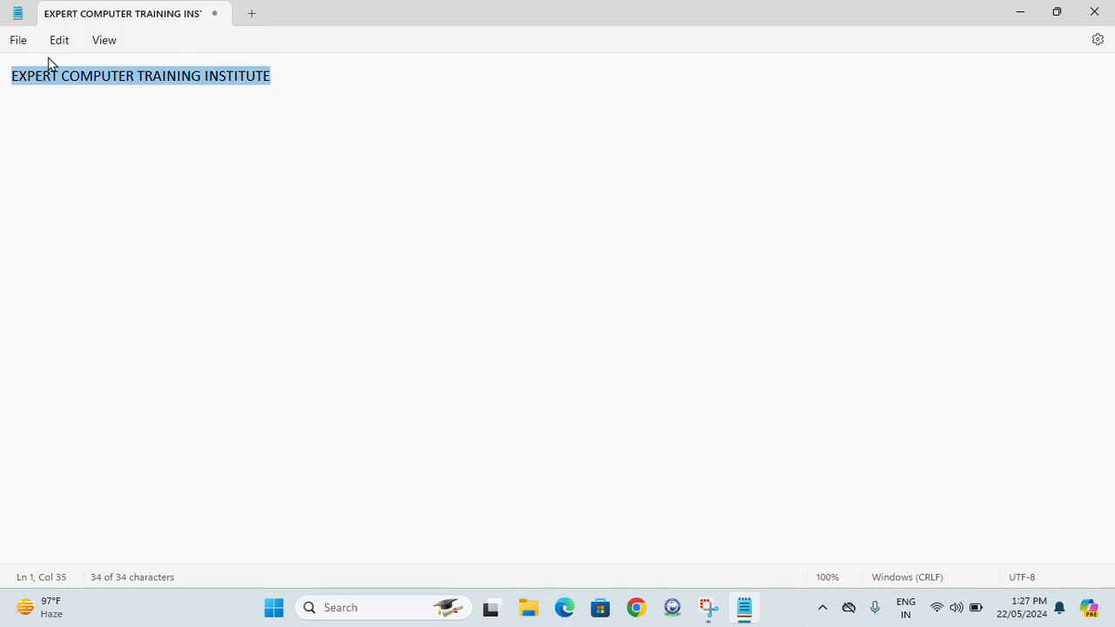
{"action": "left_click", "coordinate": [195, 77]}
{"action": "left_click", "coordinate": [281, 76]}
{"action": "left_click_drag", "start_coordinate": [285, 80], "coordinate": [3, 77]}
{"action": "left_click", "coordinate": [61, 41]}
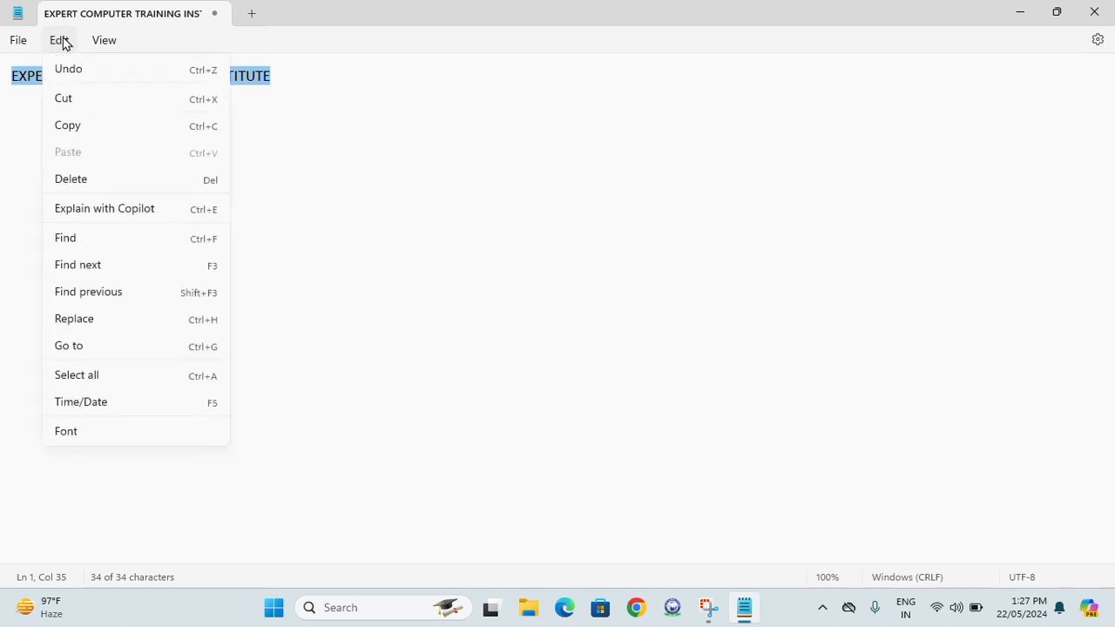
{"action": "left_click", "coordinate": [101, 438]}
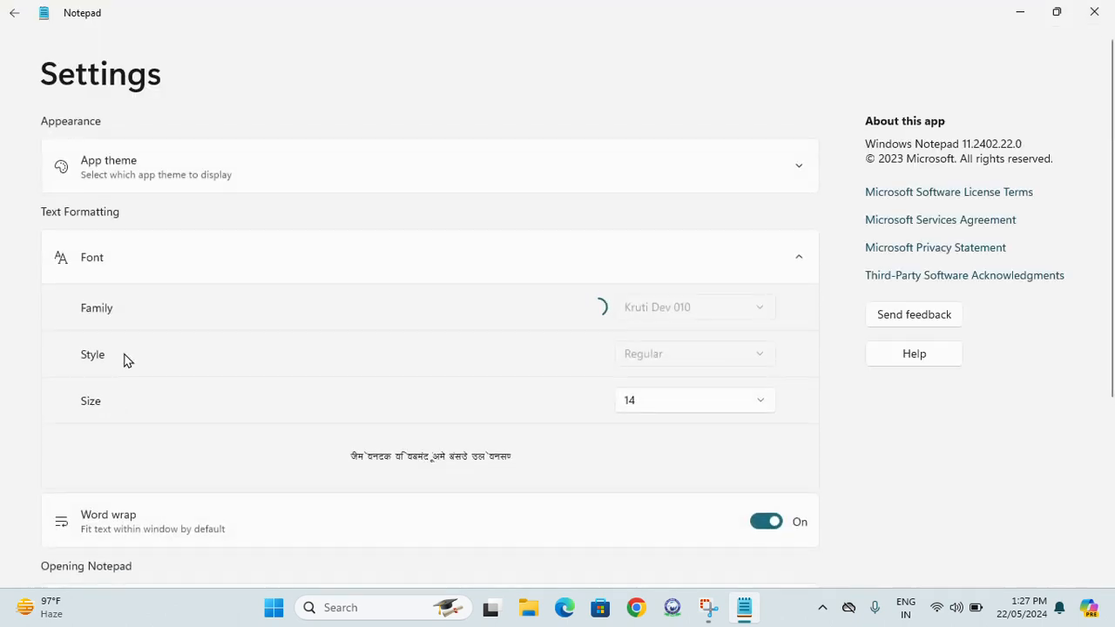
{"action": "left_click", "coordinate": [275, 173]}
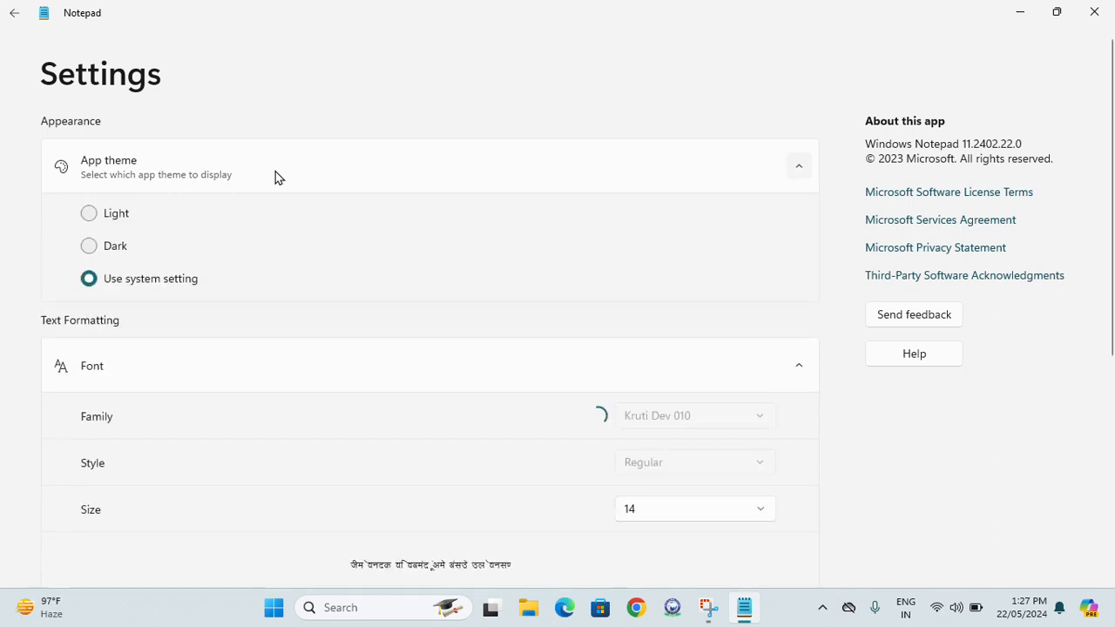
{"action": "left_click", "coordinate": [275, 173]}
{"action": "left_click", "coordinate": [15, 13]}
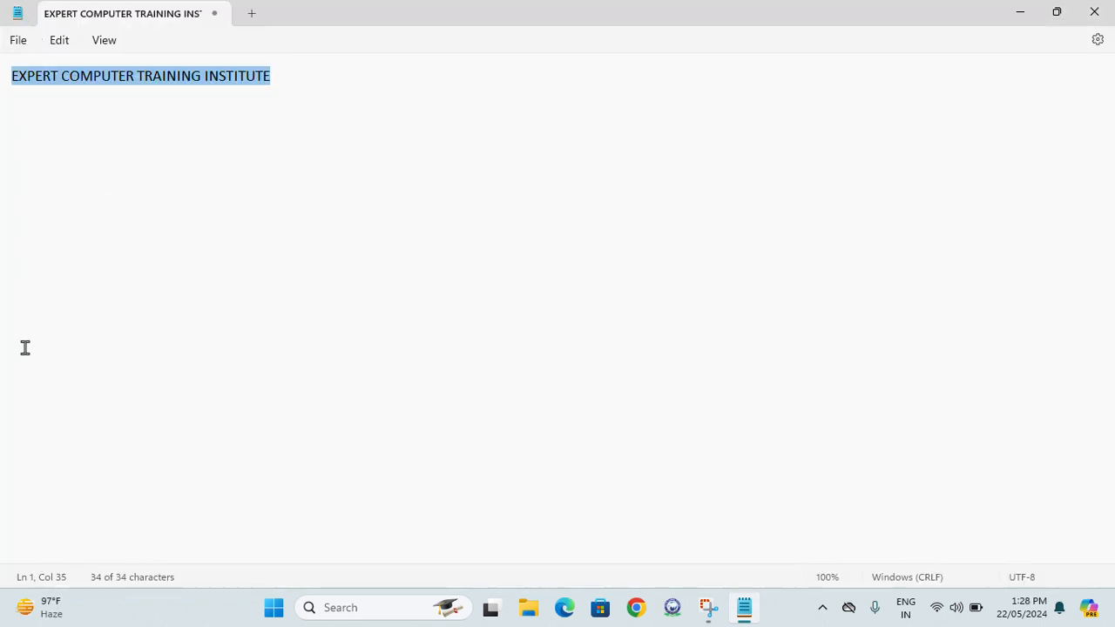
- Create a new blank tab and switch between it and the document tab, ending on the document with the text
{"action": "left_click", "coordinate": [22, 42]}
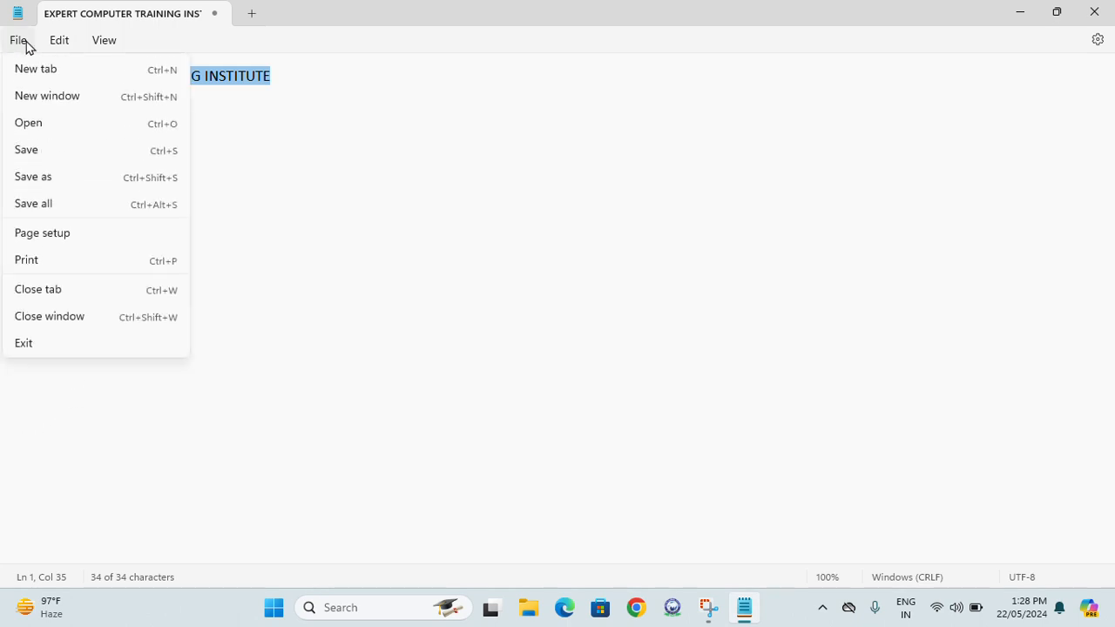
{"action": "left_click", "coordinate": [68, 73]}
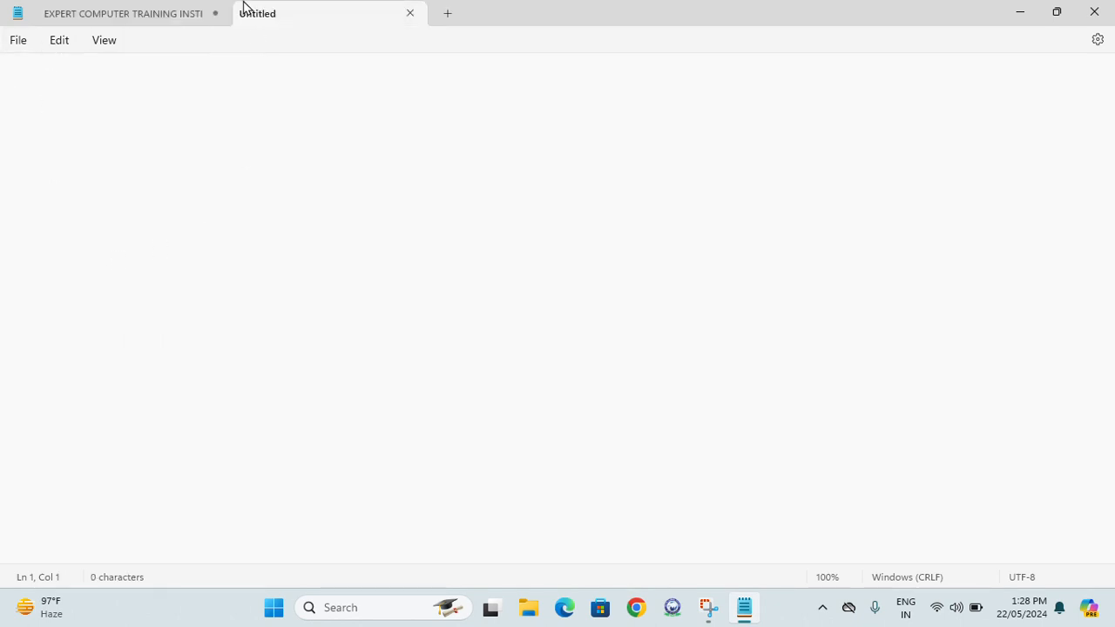
{"action": "left_click", "coordinate": [152, 19]}
{"action": "left_click", "coordinate": [290, 18]}
{"action": "left_click", "coordinate": [185, 20]}
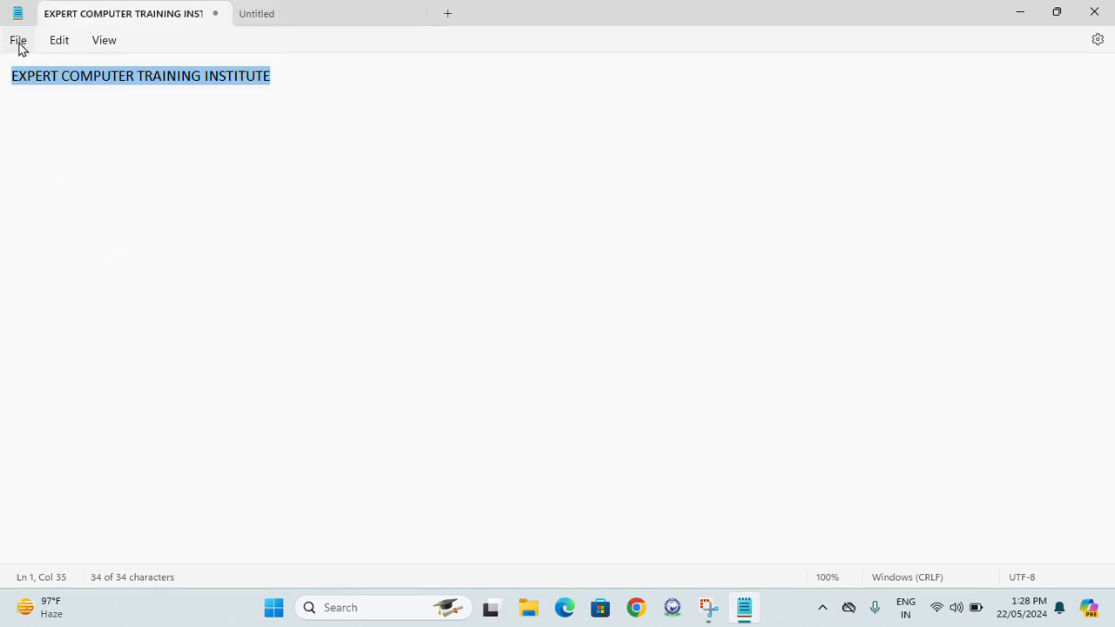
- Open a new Notepad window, move it toward the middle of the screen, and close it
{"action": "left_click", "coordinate": [18, 41]}
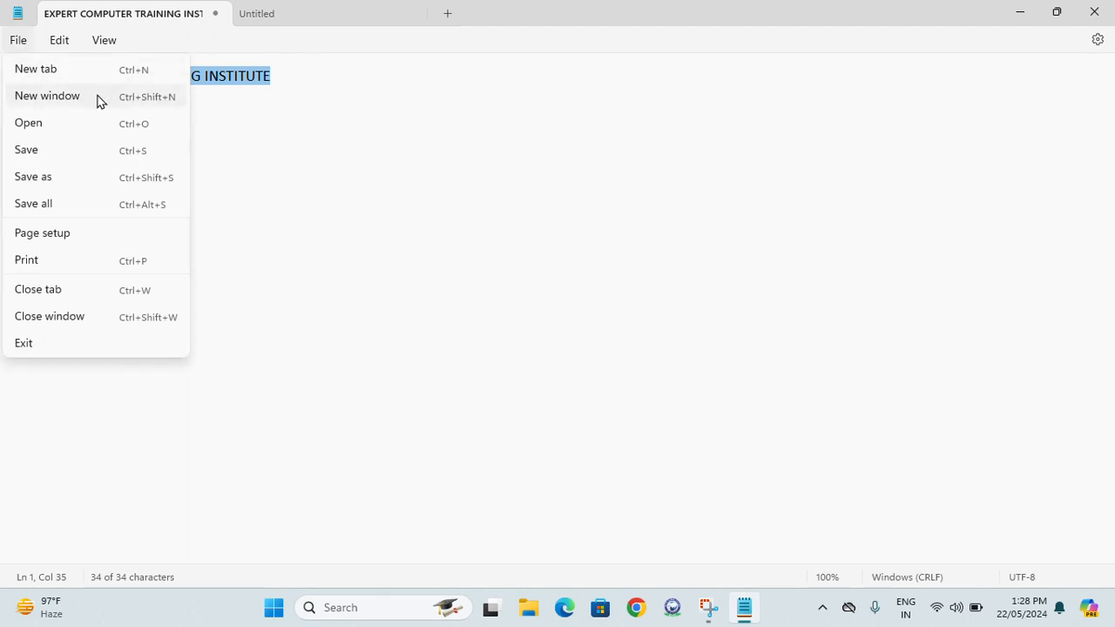
{"action": "left_click", "coordinate": [67, 105]}
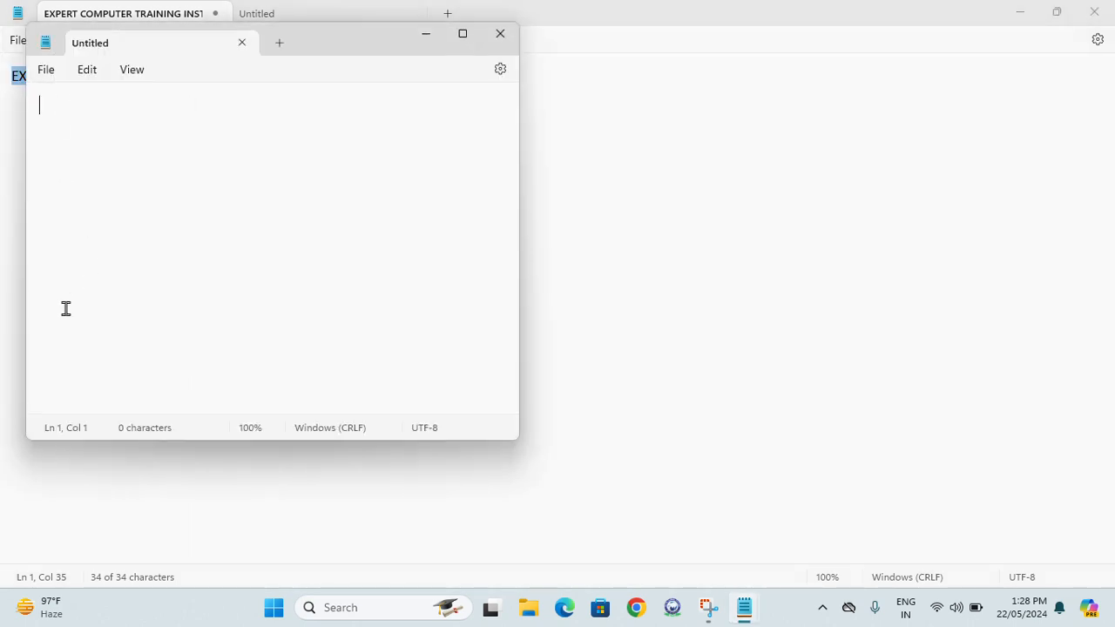
{"action": "left_click_drag", "start_coordinate": [331, 49], "coordinate": [450, 140]}
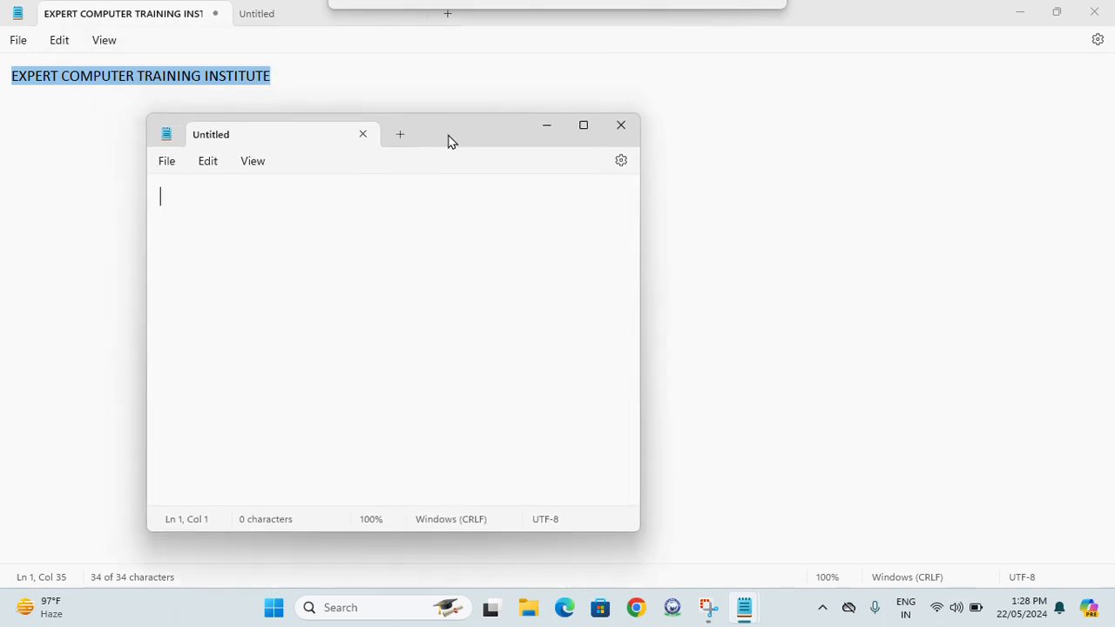
{"action": "left_click", "coordinate": [624, 132]}
- Bring up the Open dialog and browse the contents of the Documents and Downloads folders
{"action": "left_click", "coordinate": [19, 41]}
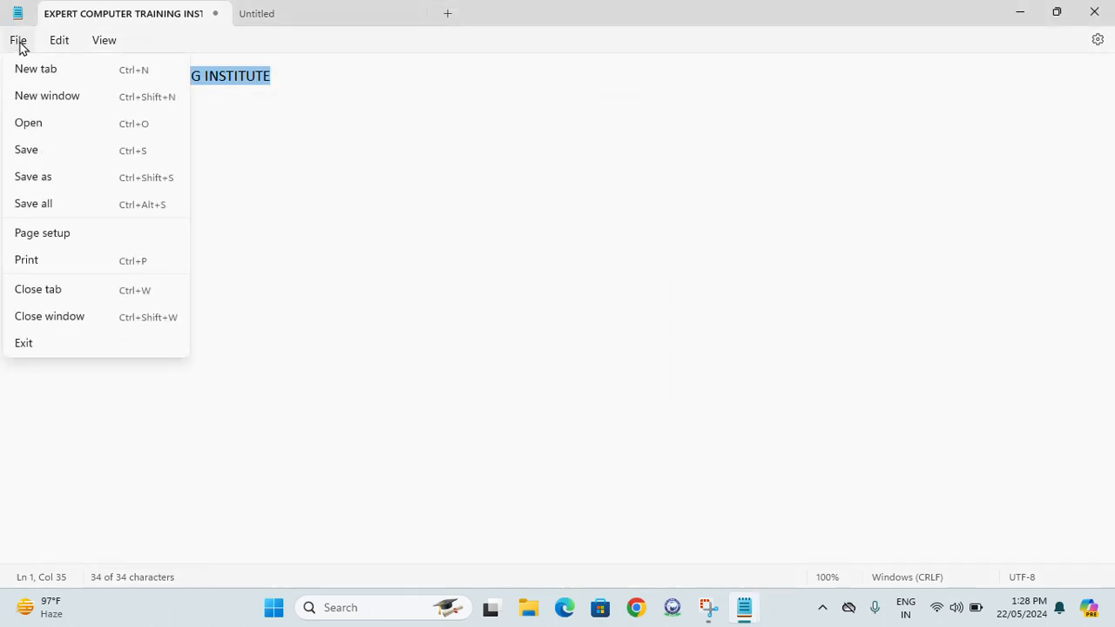
{"action": "left_click", "coordinate": [55, 122]}
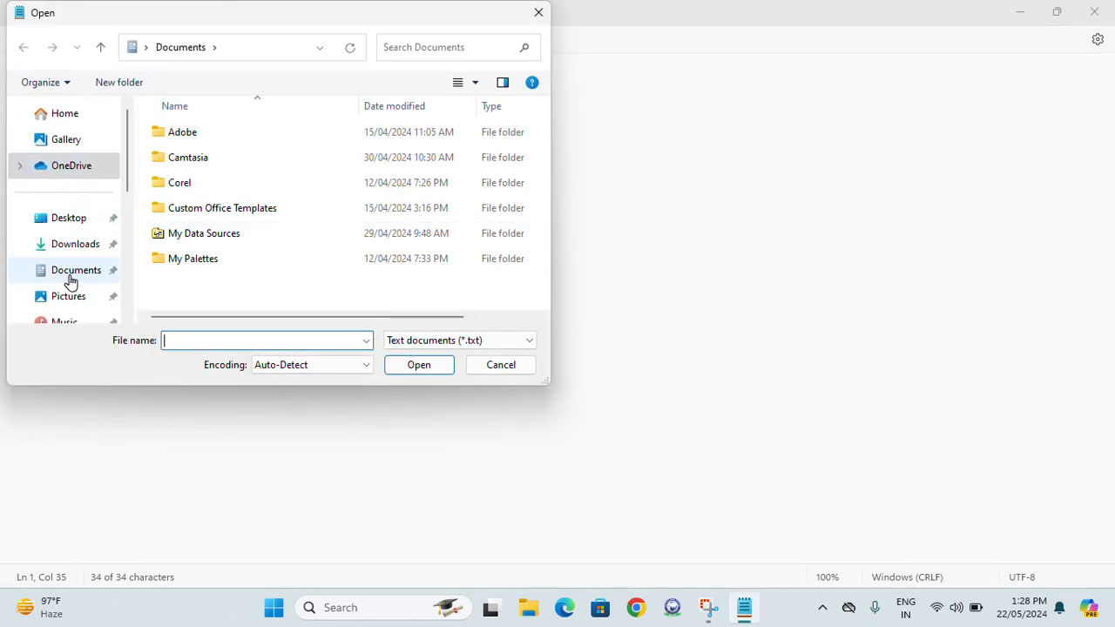
{"action": "scroll", "coordinate": [239, 197], "scroll_direction": "right", "scroll_amount": 2}
{"action": "scroll", "coordinate": [239, 197], "scroll_direction": "left", "scroll_amount": 2}
{"action": "scroll", "coordinate": [175, 226], "scroll_direction": "right", "scroll_amount": 3}
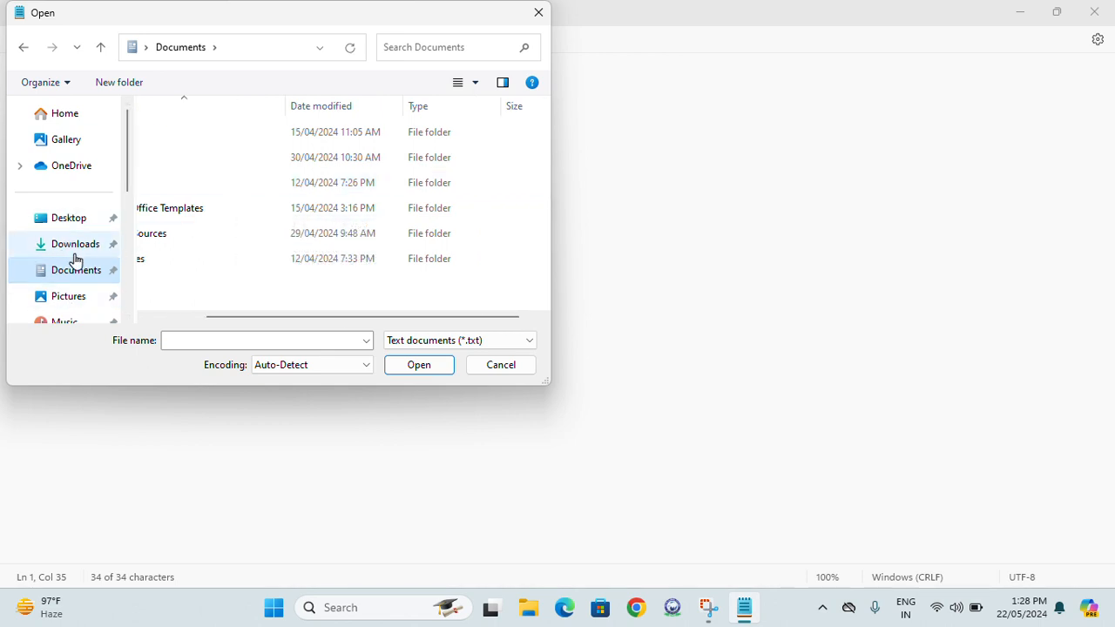
{"action": "left_click", "coordinate": [73, 252]}
{"action": "scroll", "coordinate": [296, 212], "scroll_direction": "down", "scroll_amount": 3}
{"action": "scroll", "coordinate": [291, 214], "scroll_direction": "up", "scroll_amount": 3}
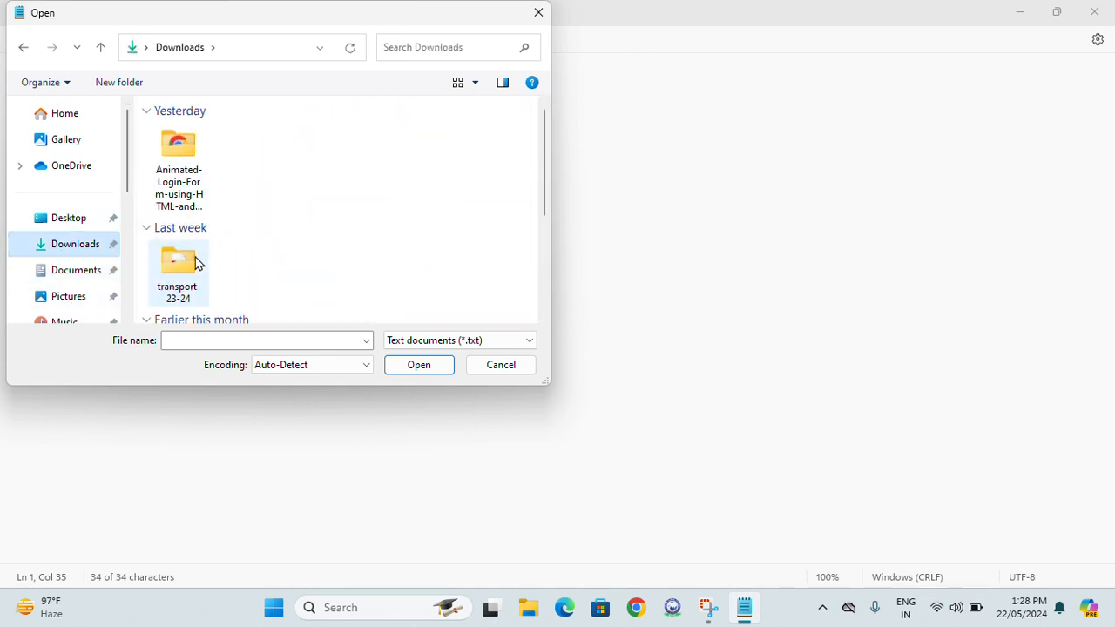
{"action": "scroll", "coordinate": [171, 222], "scroll_direction": "down", "scroll_amount": 3}
- Follow the Documents shortcut into Camtasia and its Custom Production Presets 19.0 folder, and cancel opening a file
{"action": "double_click", "coordinate": [174, 274]}
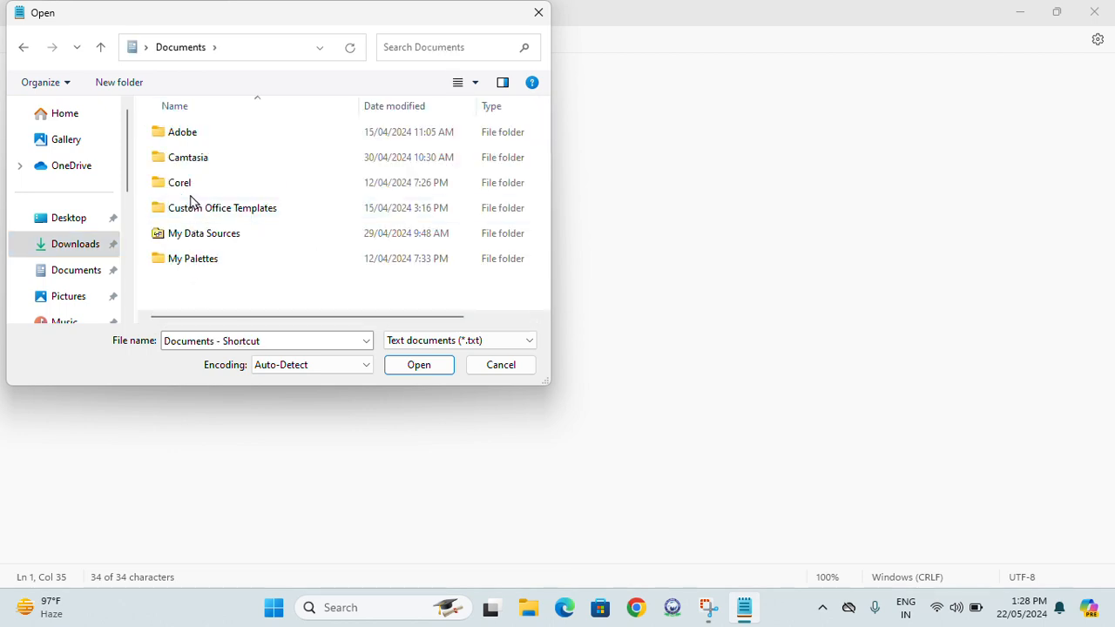
{"action": "scroll", "coordinate": [192, 204], "scroll_direction": "right", "scroll_amount": 1}
{"action": "double_click", "coordinate": [192, 169]}
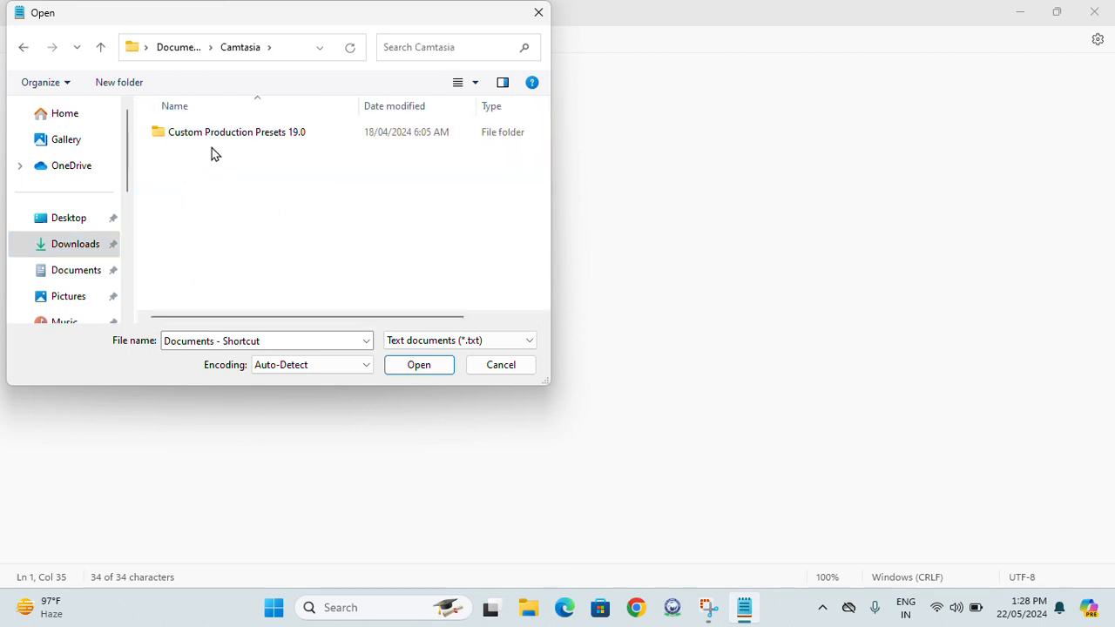
{"action": "double_click", "coordinate": [218, 143]}
{"action": "left_click", "coordinate": [75, 169]}
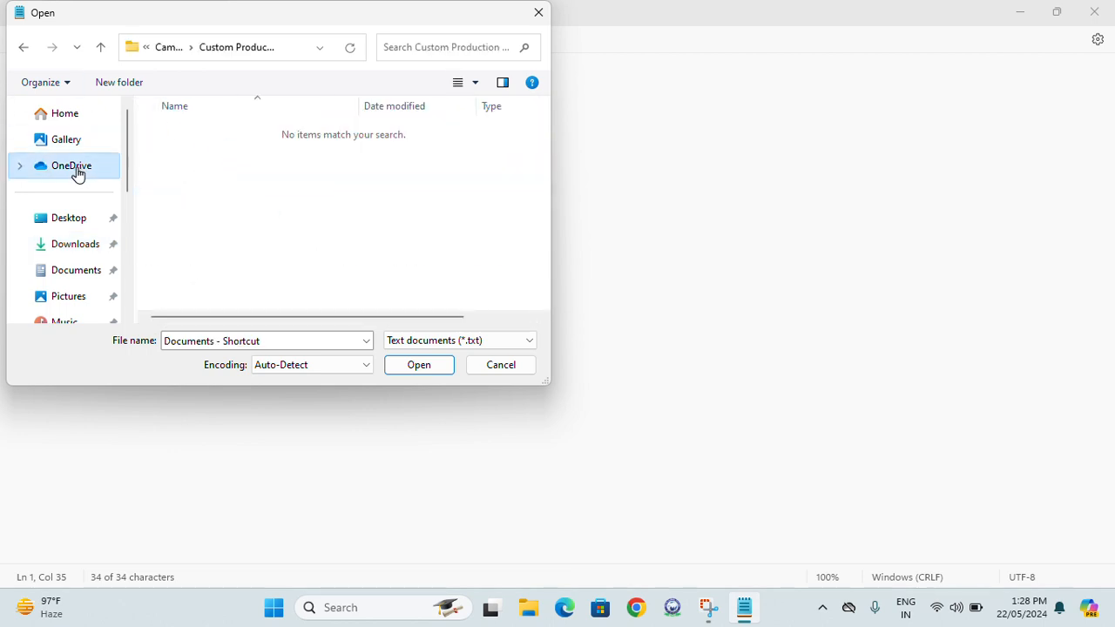
{"action": "left_click", "coordinate": [506, 372]}
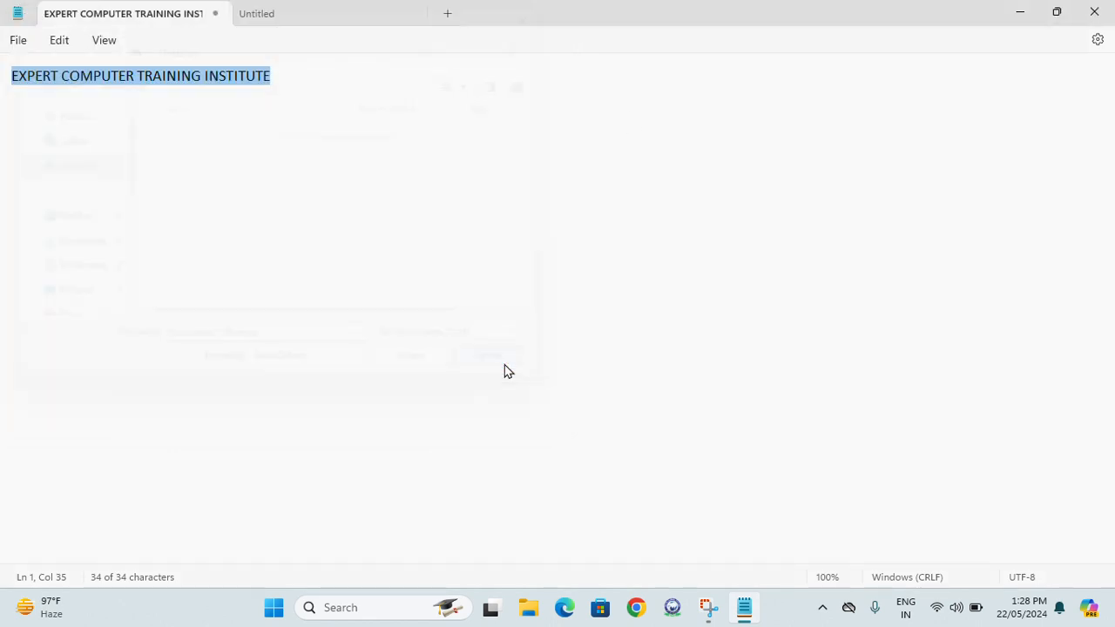
- Look at the save commands and check both tabs, ending on the document containing the institute's name
{"action": "left_click", "coordinate": [14, 41]}
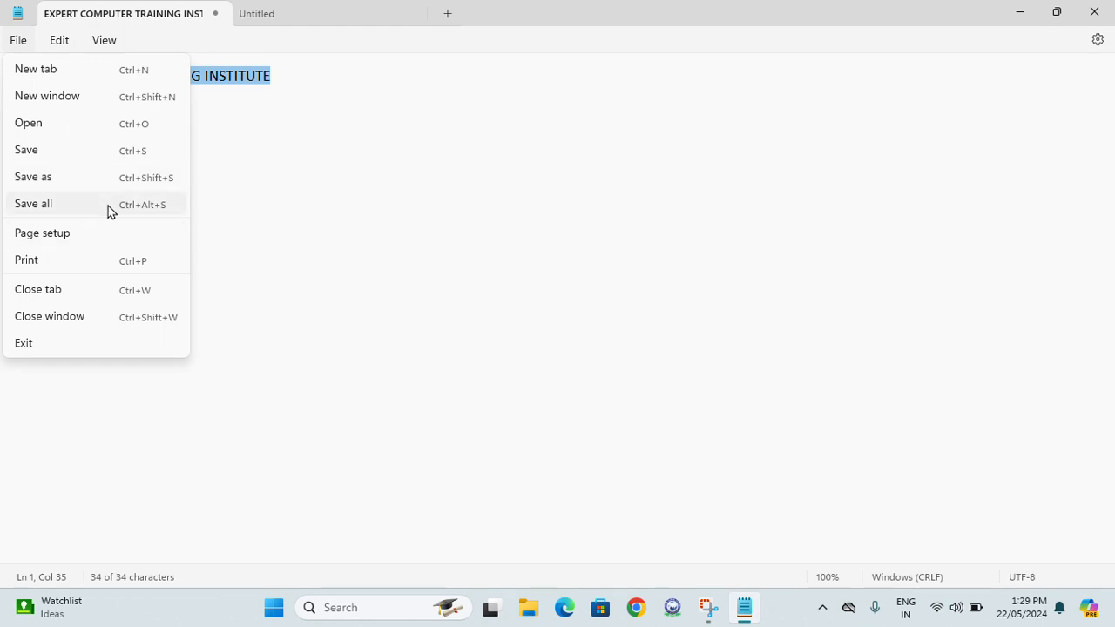
{"action": "left_click", "coordinate": [291, 5]}
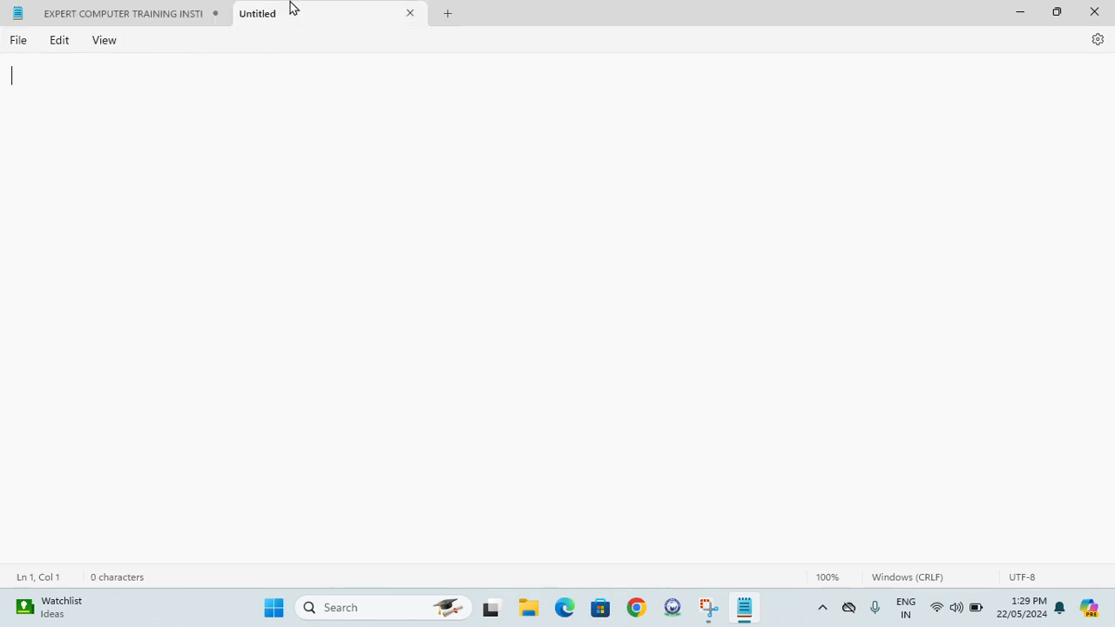
{"action": "left_click", "coordinate": [110, 9]}
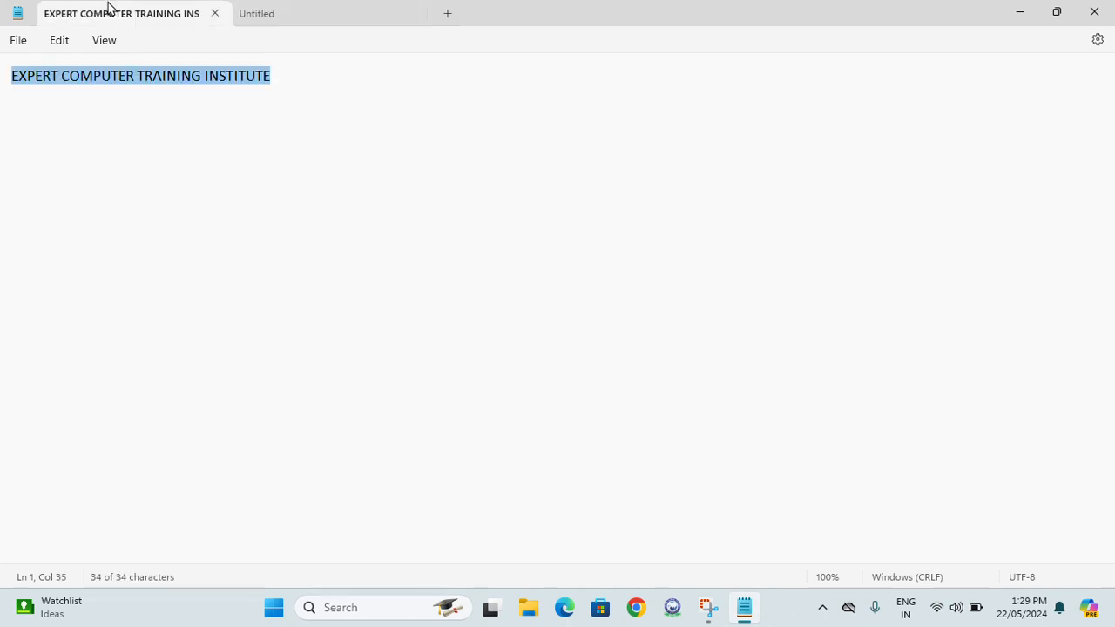
- Open the page setup and review the available paper sizes, keeping A4 210 x 297 mm
{"action": "left_click", "coordinate": [19, 41]}
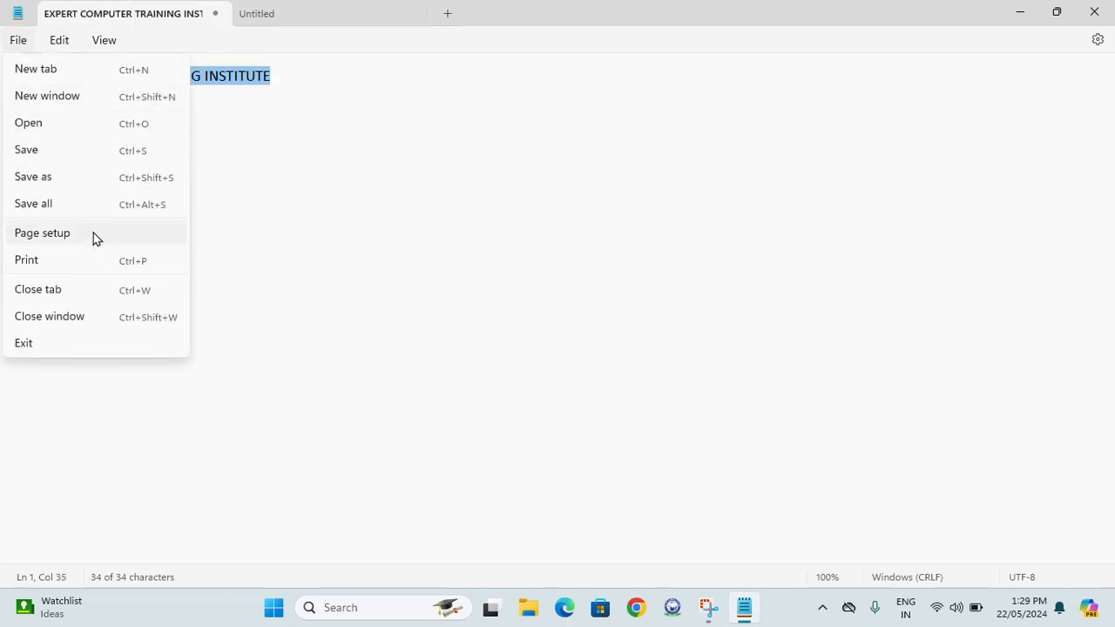
{"action": "left_click", "coordinate": [43, 234]}
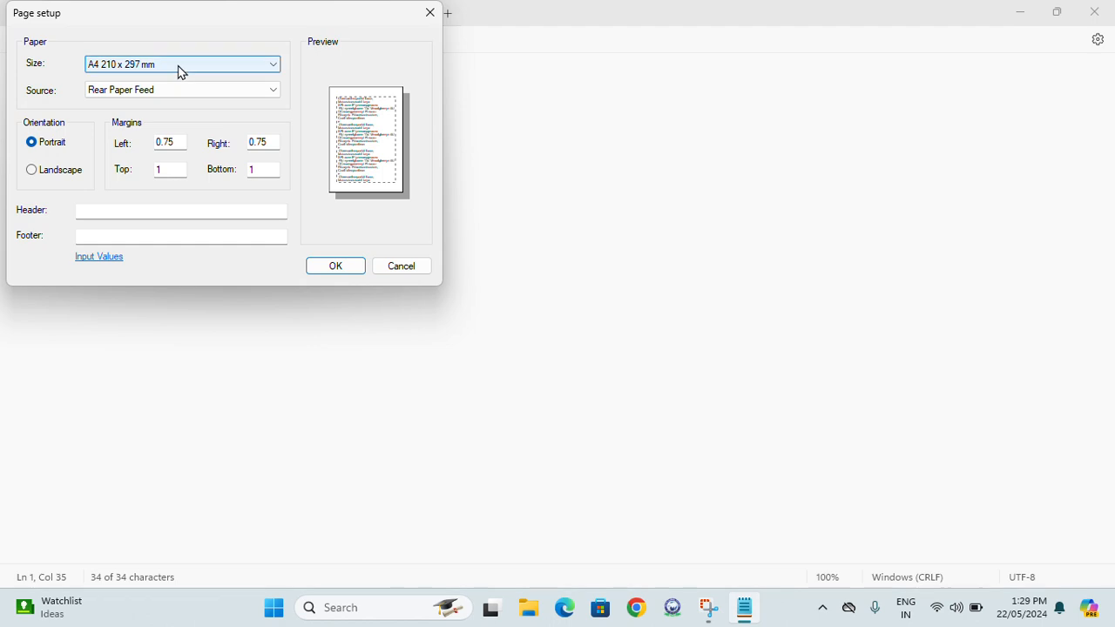
{"action": "left_click", "coordinate": [179, 69]}
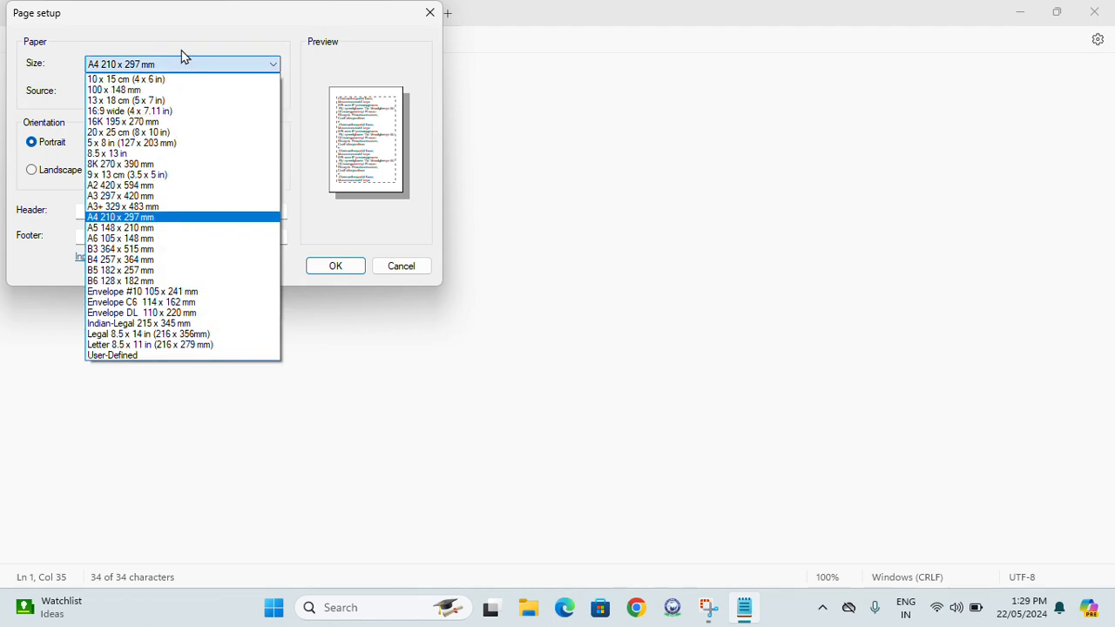
{"action": "left_click", "coordinate": [181, 52]}
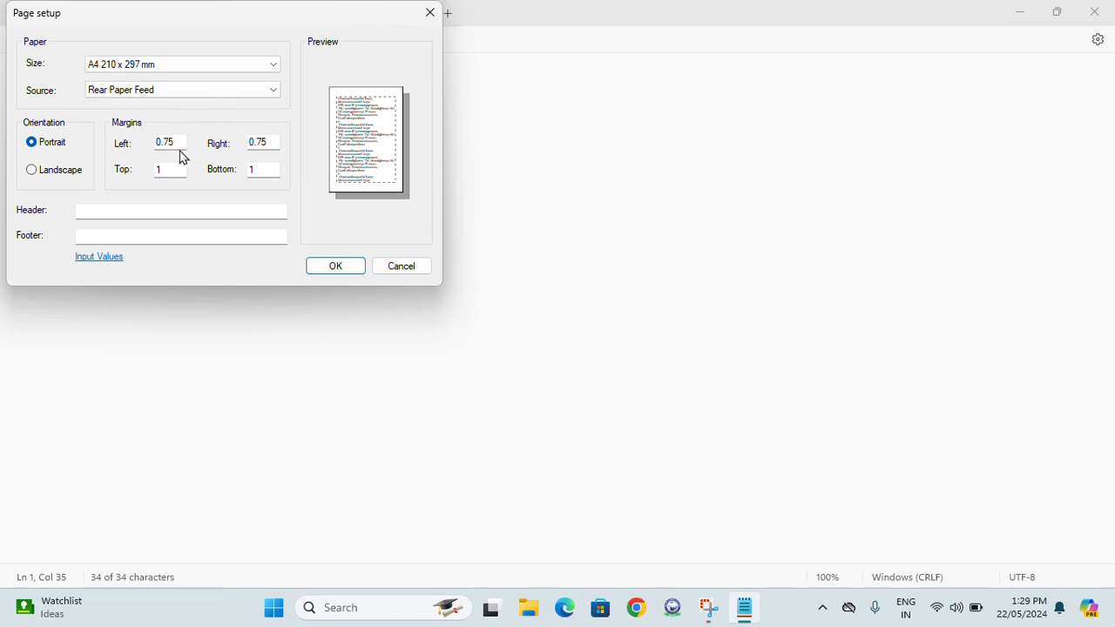
- Set the left, right, top and bottom page margins to 0.5 each
{"action": "left_click_drag", "start_coordinate": [180, 142], "coordinate": [75, 119]}
{"action": "type", "text": "0.5"}
{"action": "key", "text": "Tab"}
{"action": "type", "text": "05"}
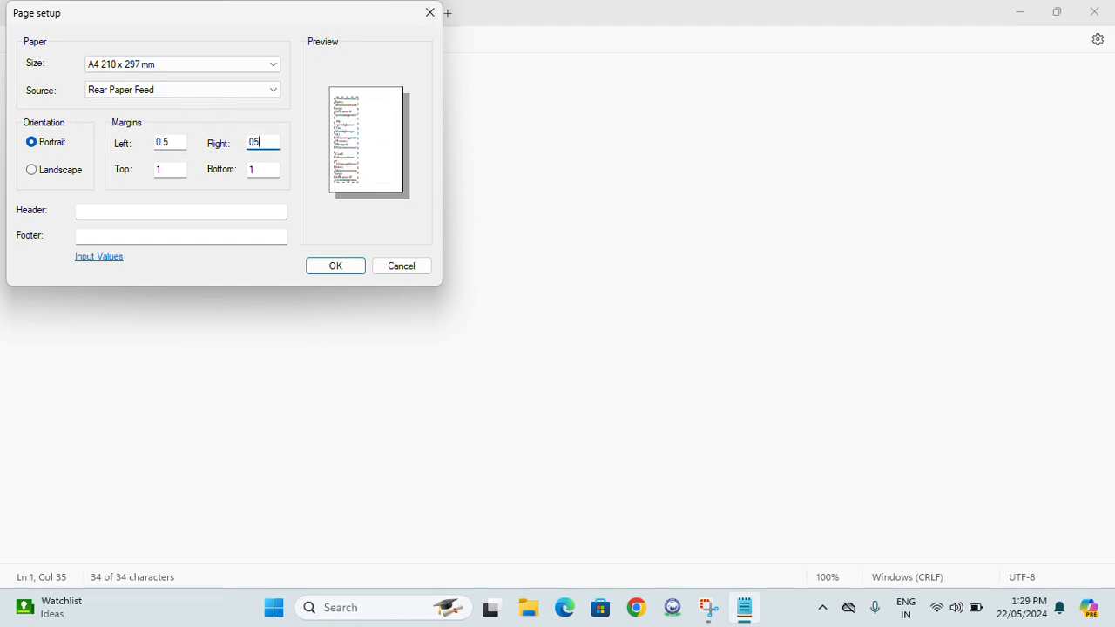
{"action": "key", "text": "Tab"}
{"action": "type", "text": "0."}
{"action": "key", "text": "shift+Tab"}
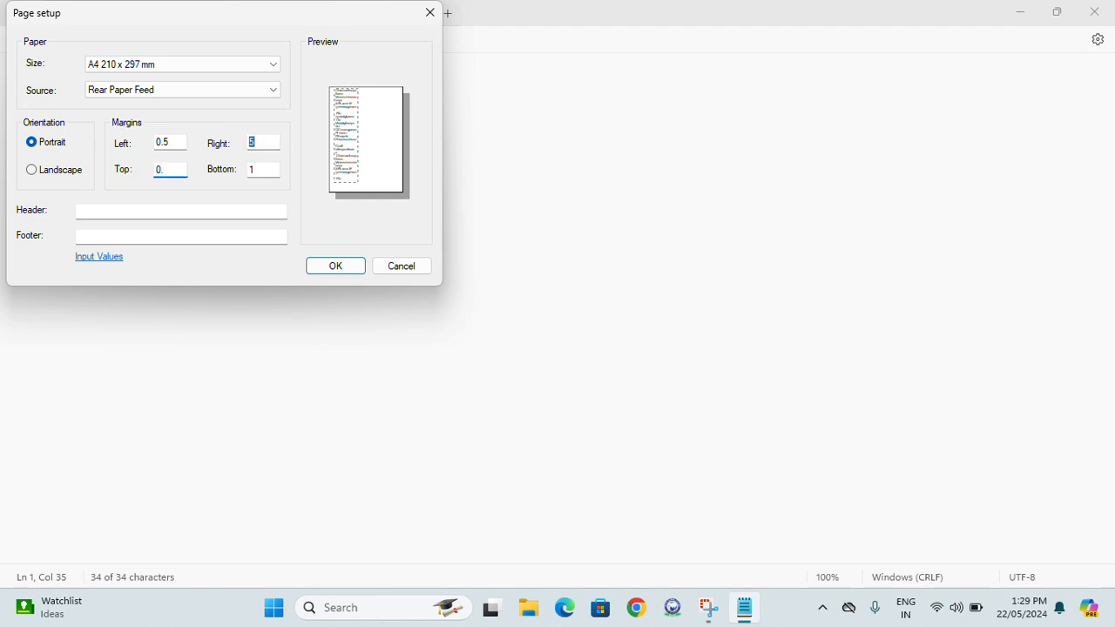
{"action": "type", "text": "0.5"}
{"action": "key", "text": "Tab"}
{"action": "type", "text": "0.5"}
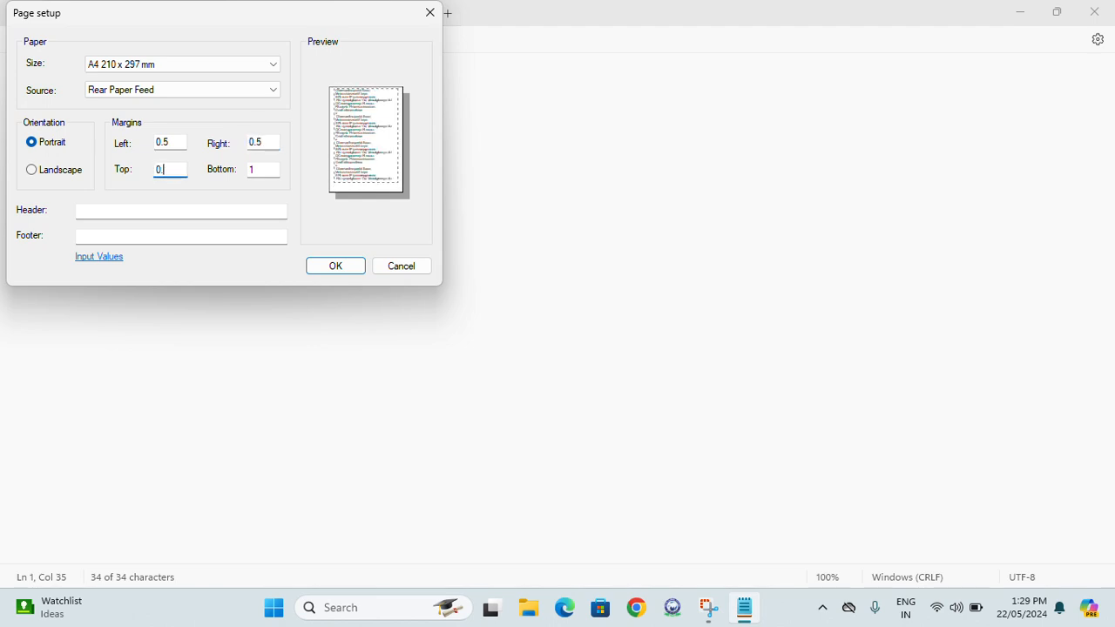
{"action": "key", "text": "Tab"}
{"action": "type", "text": "05"}
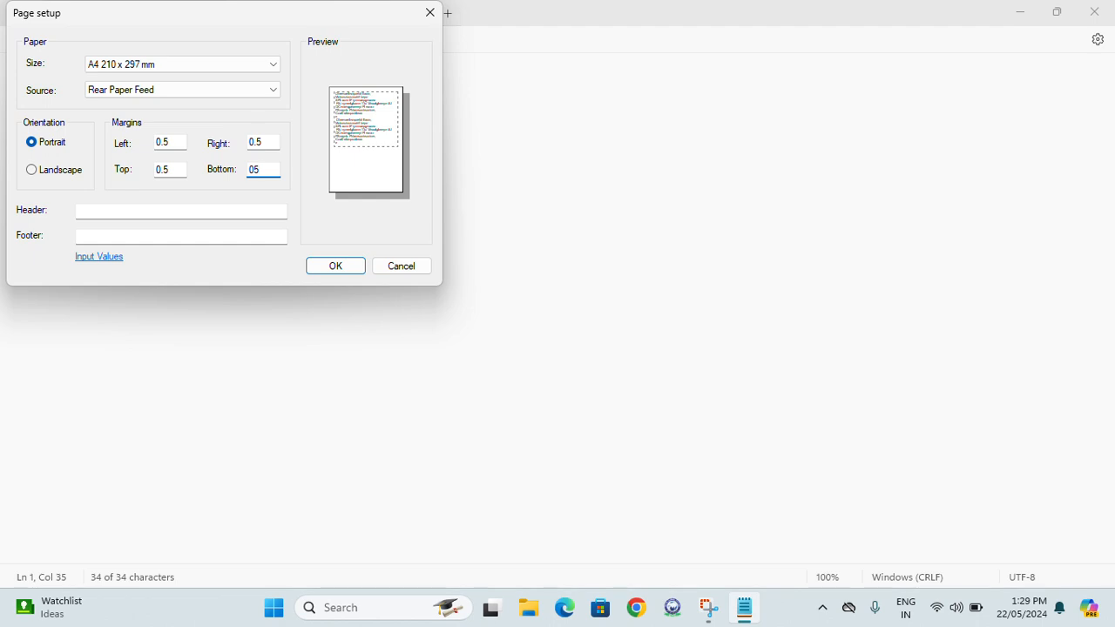
{"action": "key", "text": "BackSpace"}
{"action": "type", "text": ".5"}
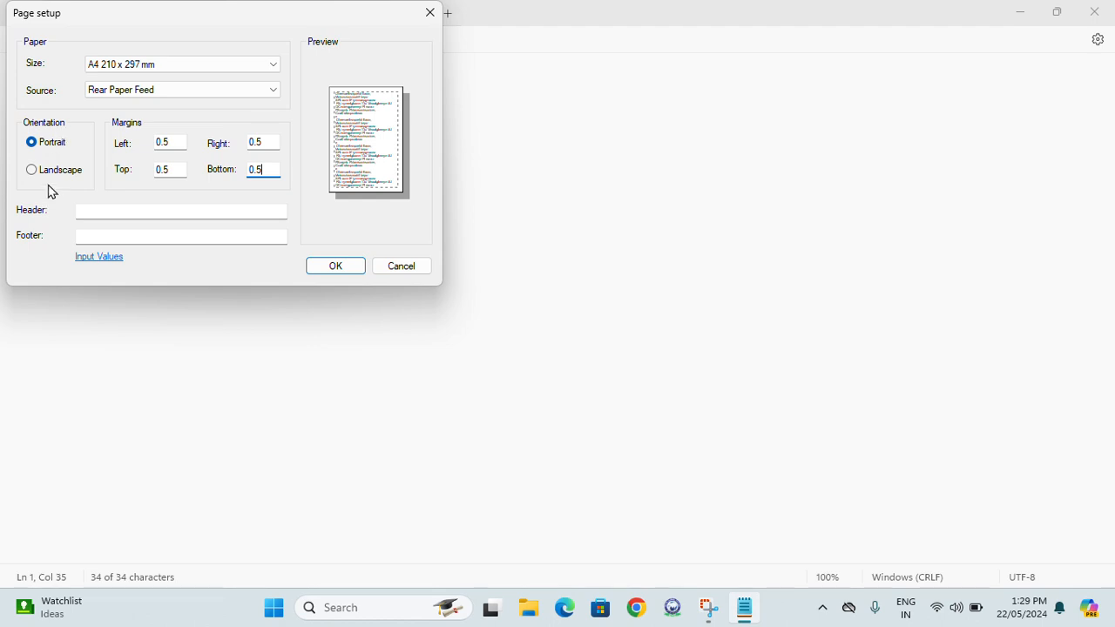
- Enter "EXPERT COMPUTER" as both the page header and footer, and apply the page setup
{"action": "left_click", "coordinate": [122, 205]}
{"action": "type", "text": "EX"}
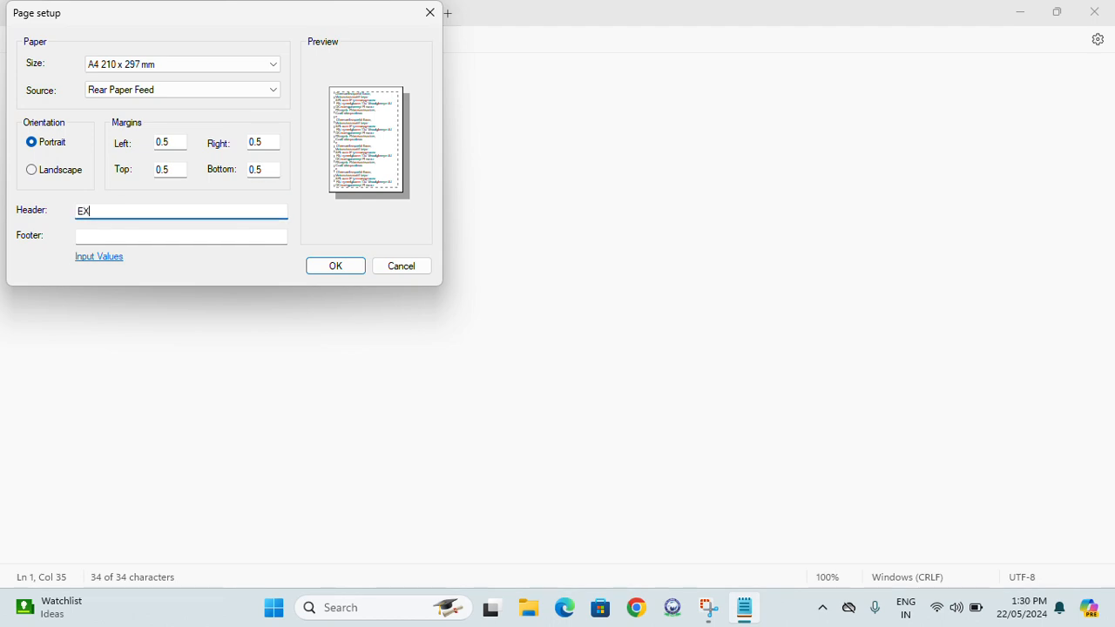
{"action": "type", "text": "PERT COMPUTER"}
{"action": "key", "text": "Tab"}
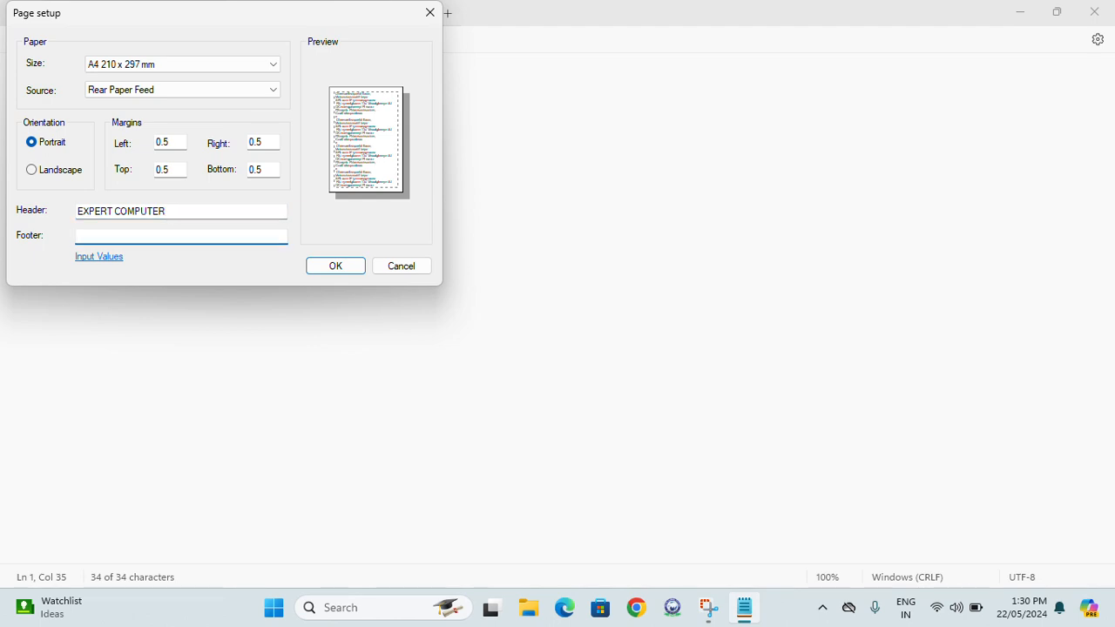
{"action": "type", "text": "EXPERT COMPUTER"}
{"action": "left_click", "coordinate": [339, 266]}
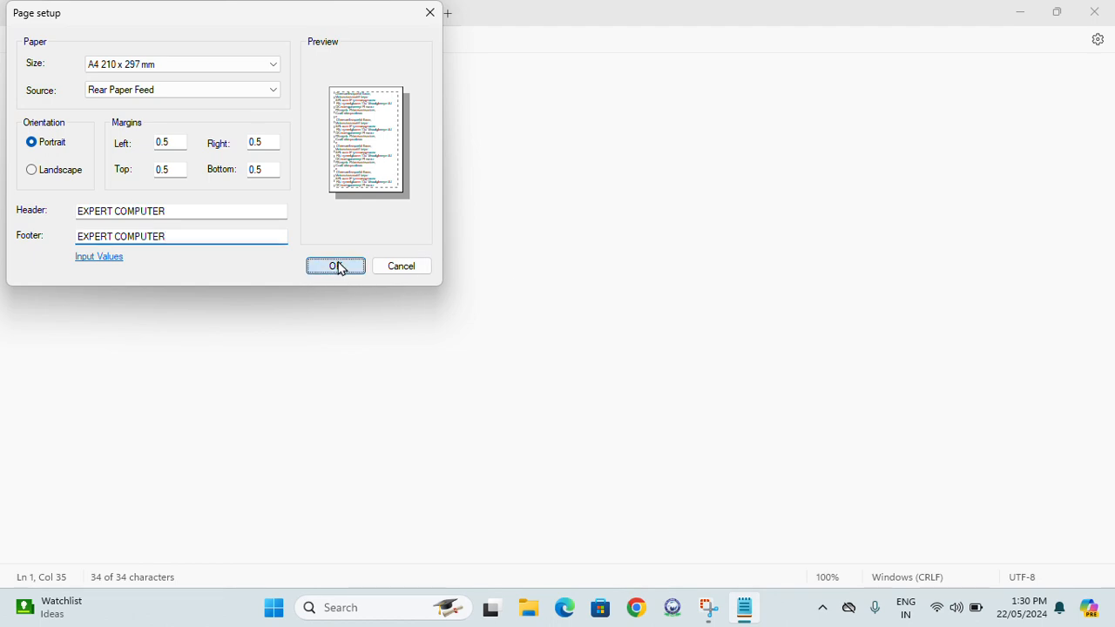
- Deselect the document's text, bring up the print dialog to view it, and cancel printing
{"action": "left_click", "coordinate": [130, 131]}
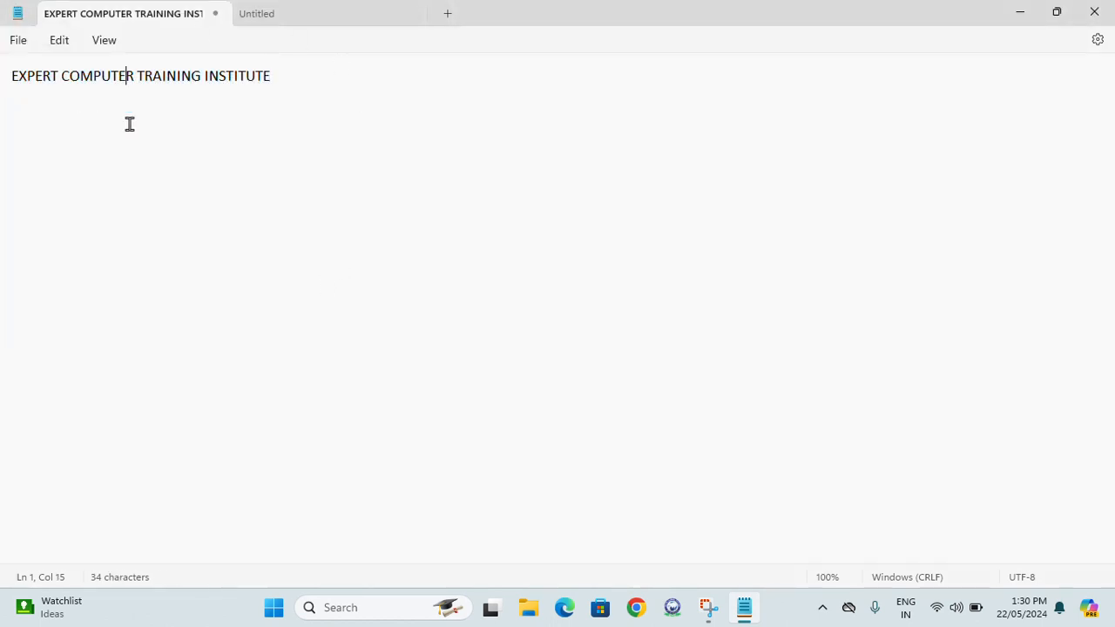
{"action": "key", "text": "ctrl+p"}
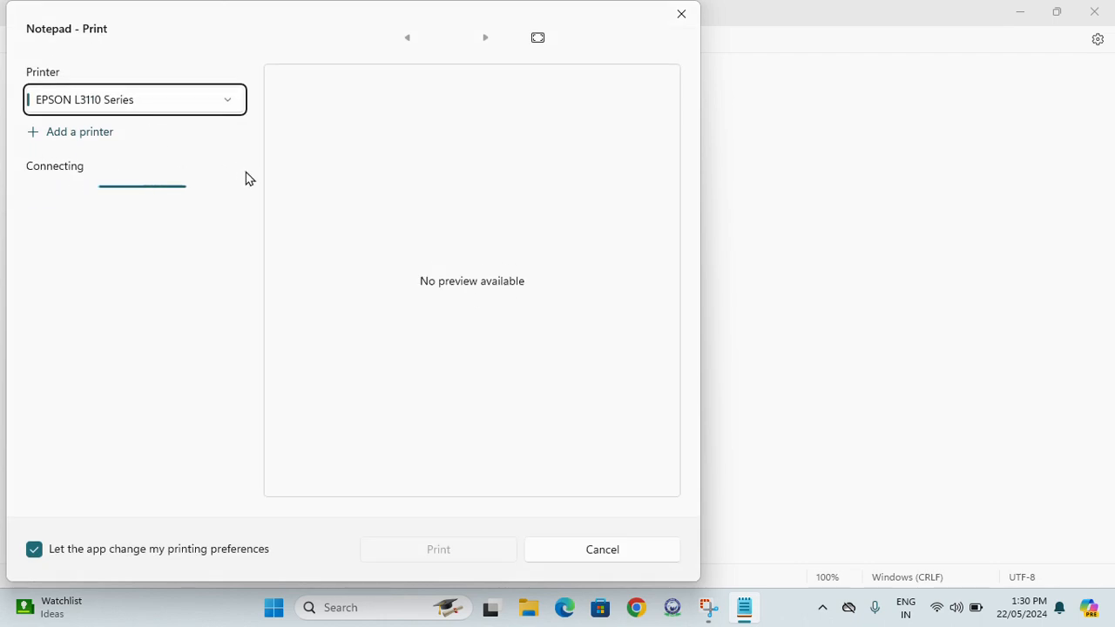
{"action": "left_click", "coordinate": [636, 556]}
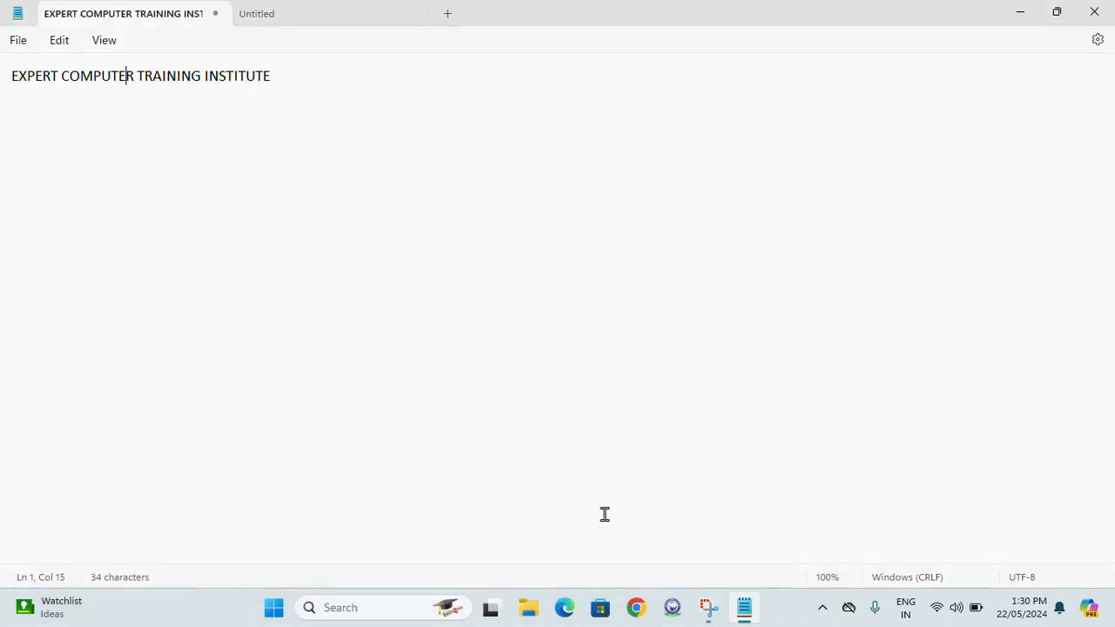
{"action": "left_click", "coordinate": [20, 42]}
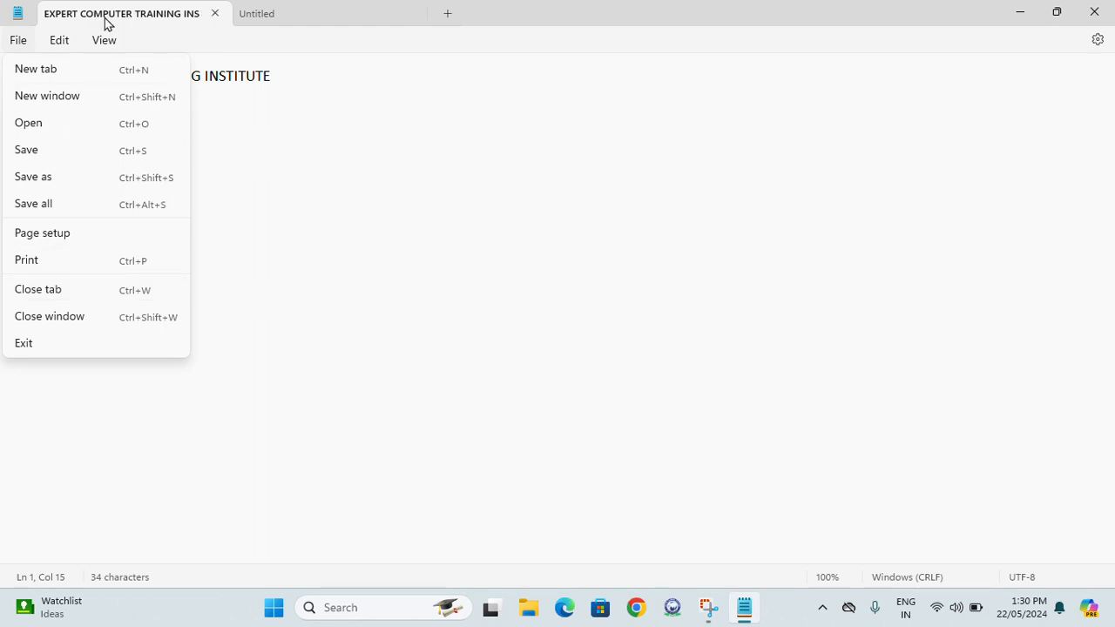
{"action": "mouse_move", "coordinate": [104, 40]}
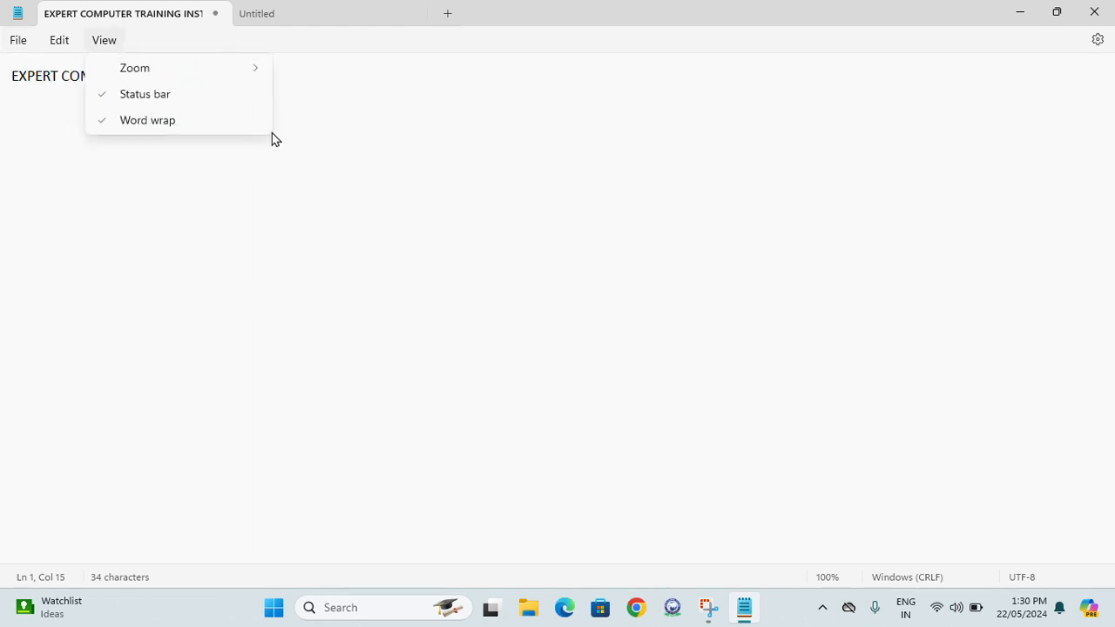
{"action": "left_click", "coordinate": [107, 241]}
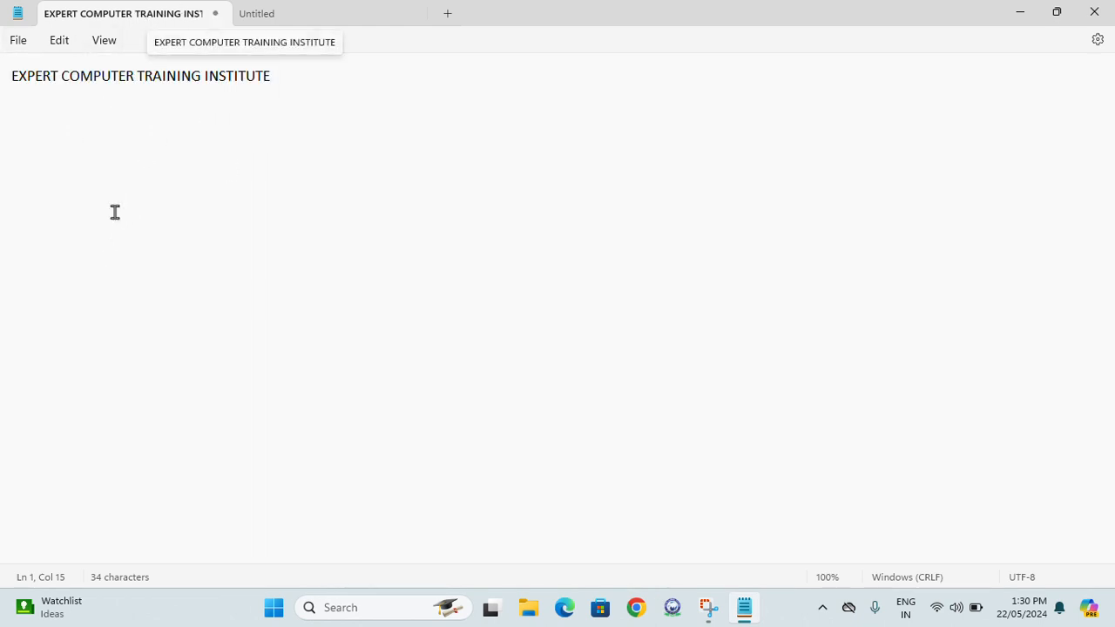
- Try to close the document tab and cancel at the save confirmation
{"action": "left_click", "coordinate": [19, 42]}
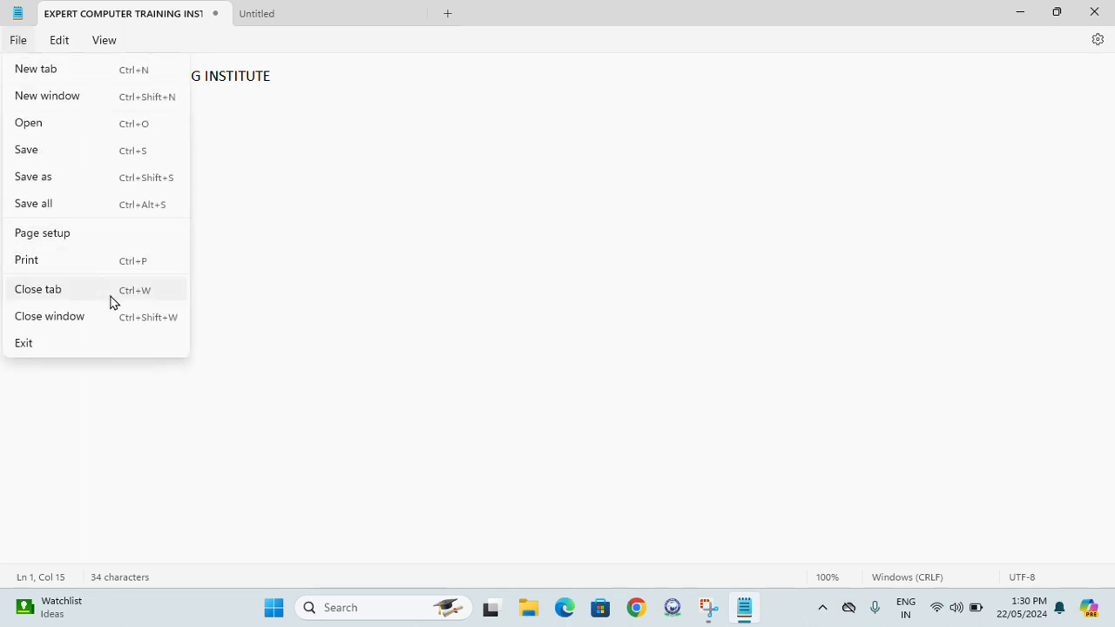
{"action": "left_click", "coordinate": [111, 297]}
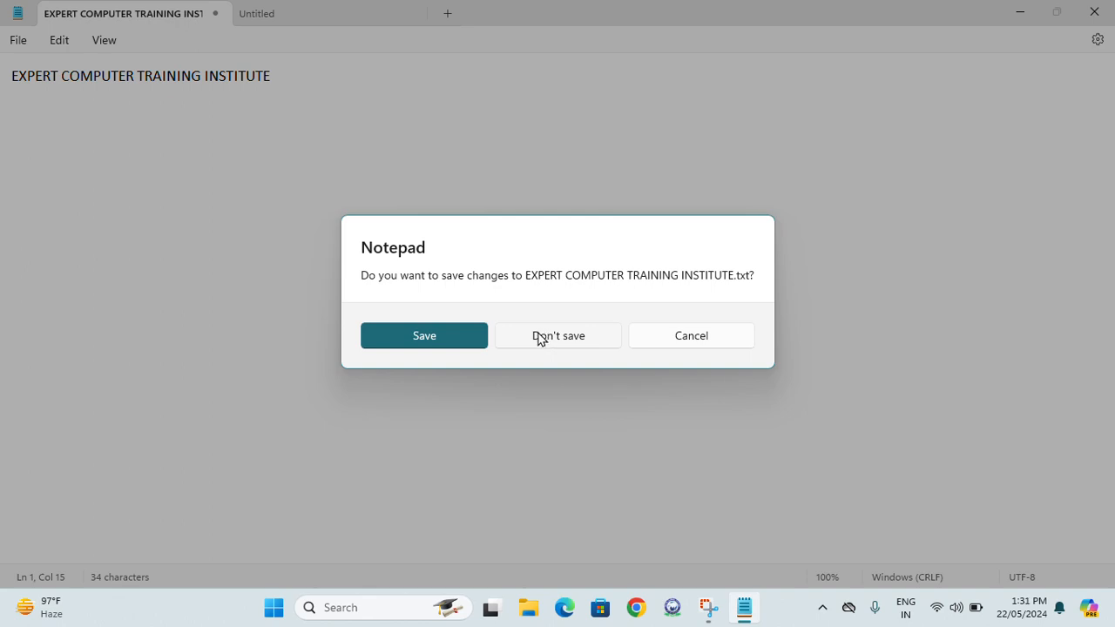
{"action": "left_click", "coordinate": [702, 342]}
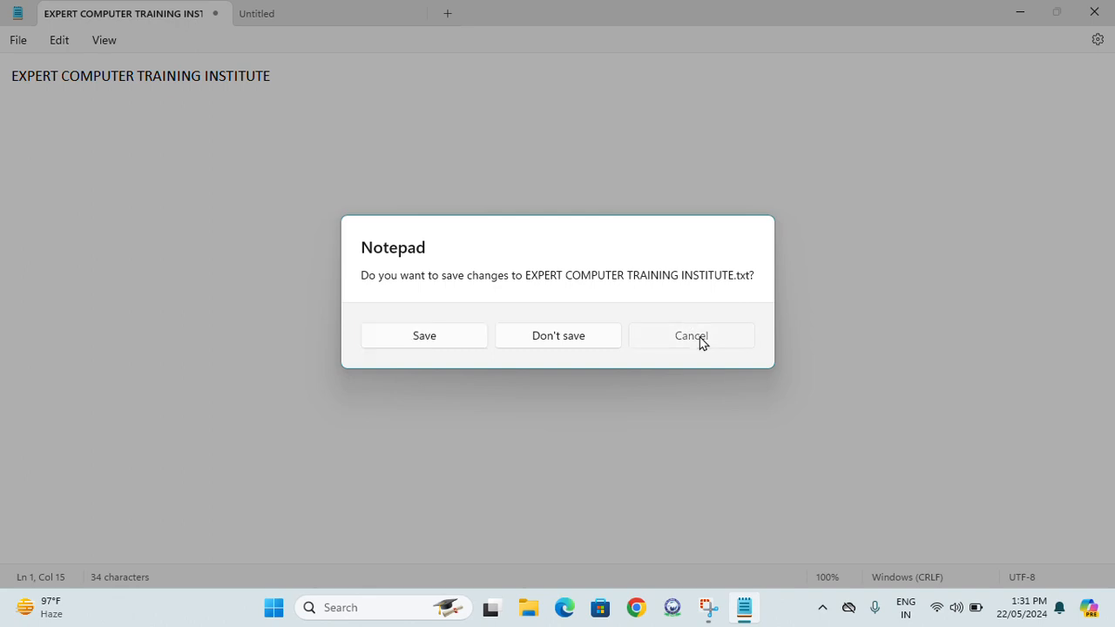
- Exit the program without saving the changes to the document
{"action": "left_click", "coordinate": [17, 44]}
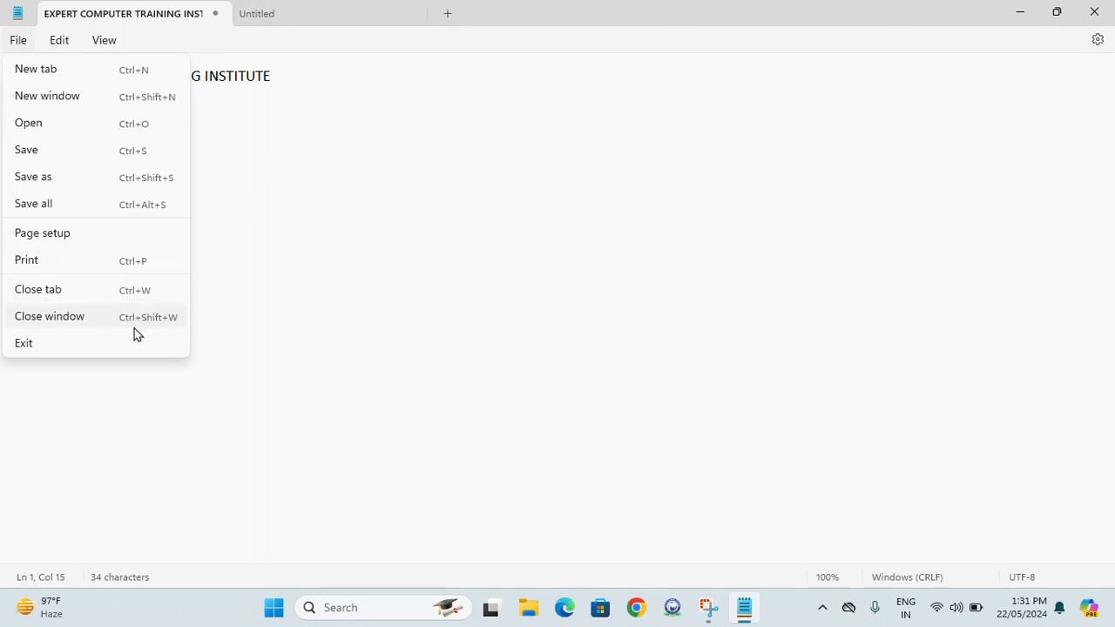
{"action": "left_click", "coordinate": [42, 344]}
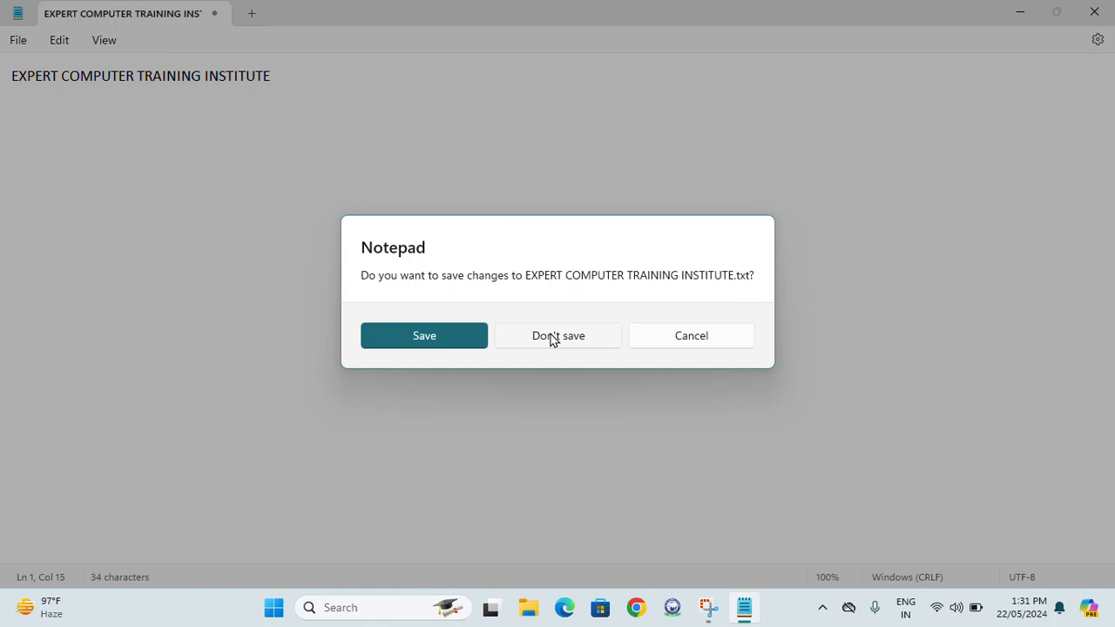
{"action": "left_click", "coordinate": [552, 339]}
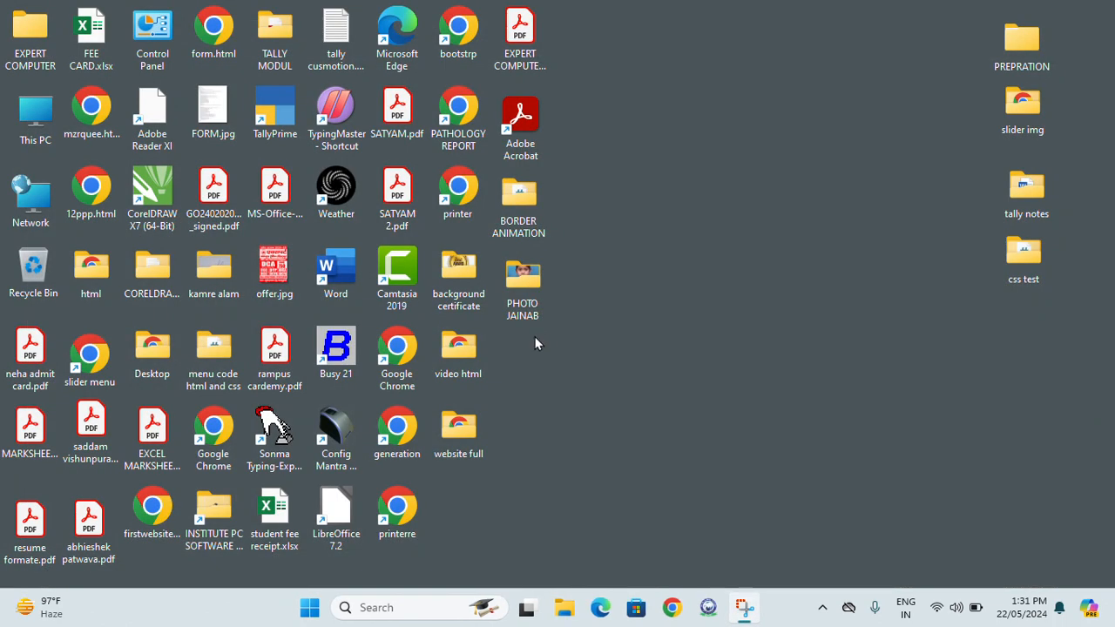
- Launch Notepad through the Run dialog and maximize its window
{"action": "key", "text": "super+r"}
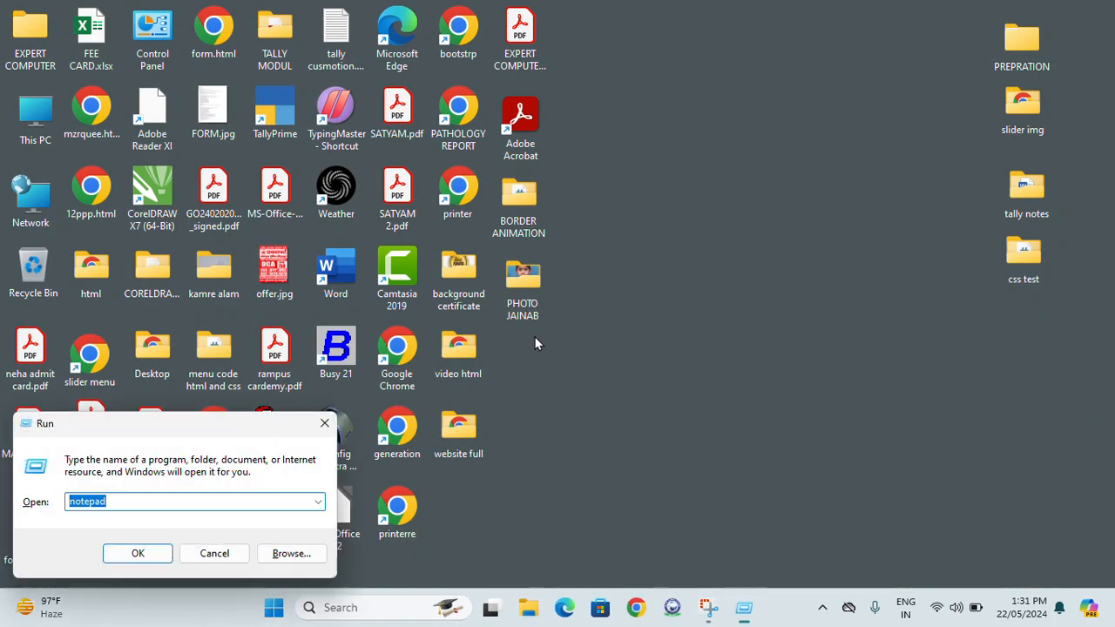
{"action": "key", "text": "Return"}
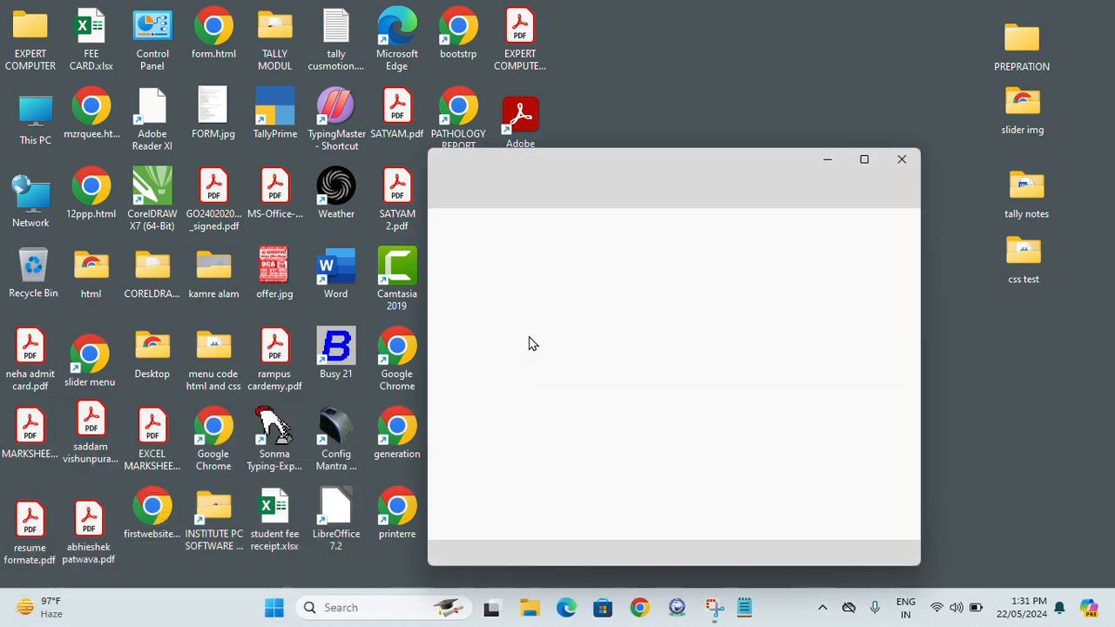
{"action": "left_click", "coordinate": [864, 160]}
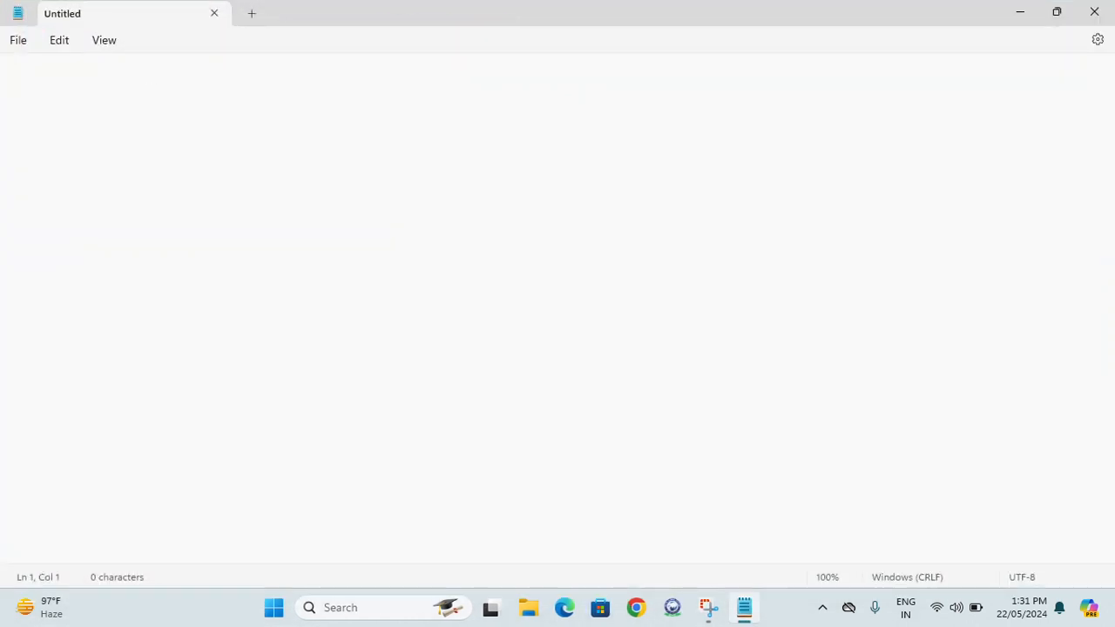
- Enter "EXPERT COMPUTER" in the blank document and undo the entry
{"action": "type", "text": "EXPERT COMPUTER"}
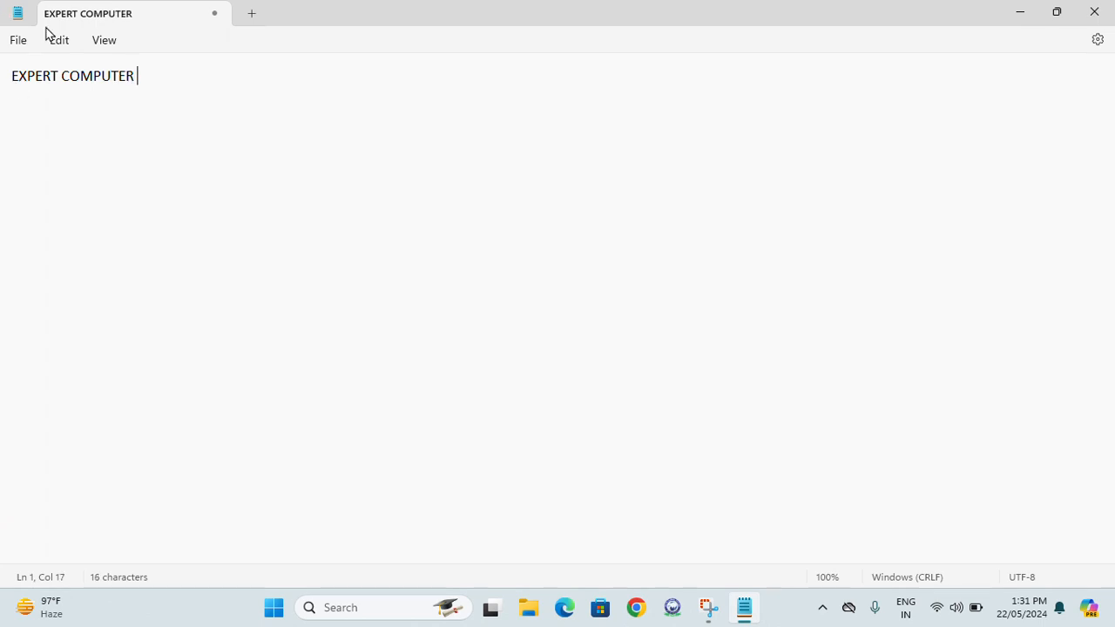
{"action": "left_click", "coordinate": [69, 44]}
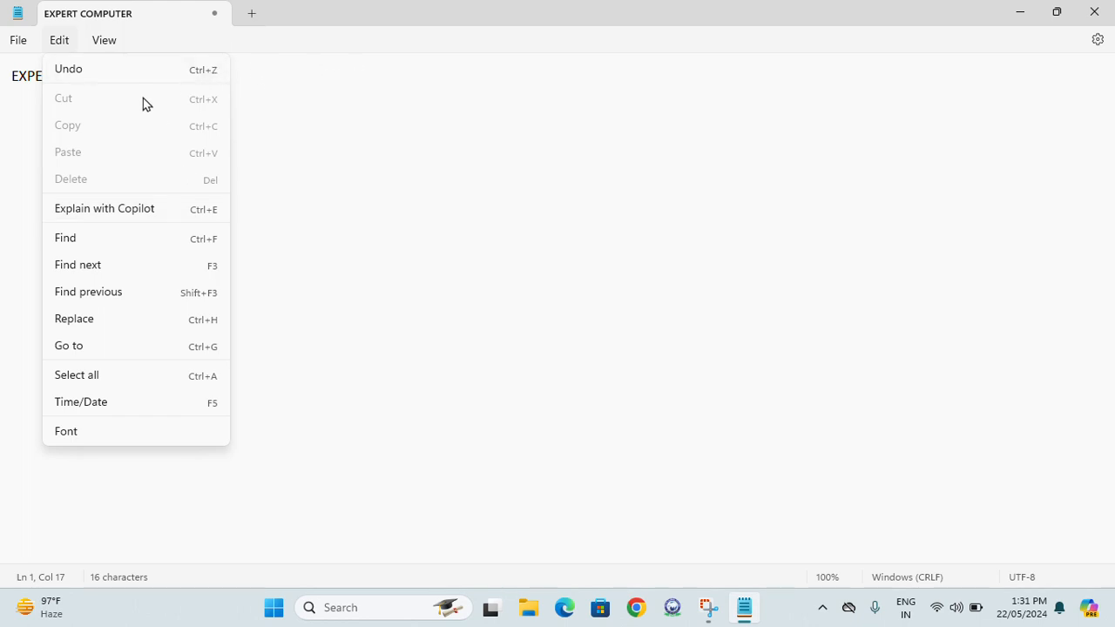
{"action": "left_click", "coordinate": [169, 71]}
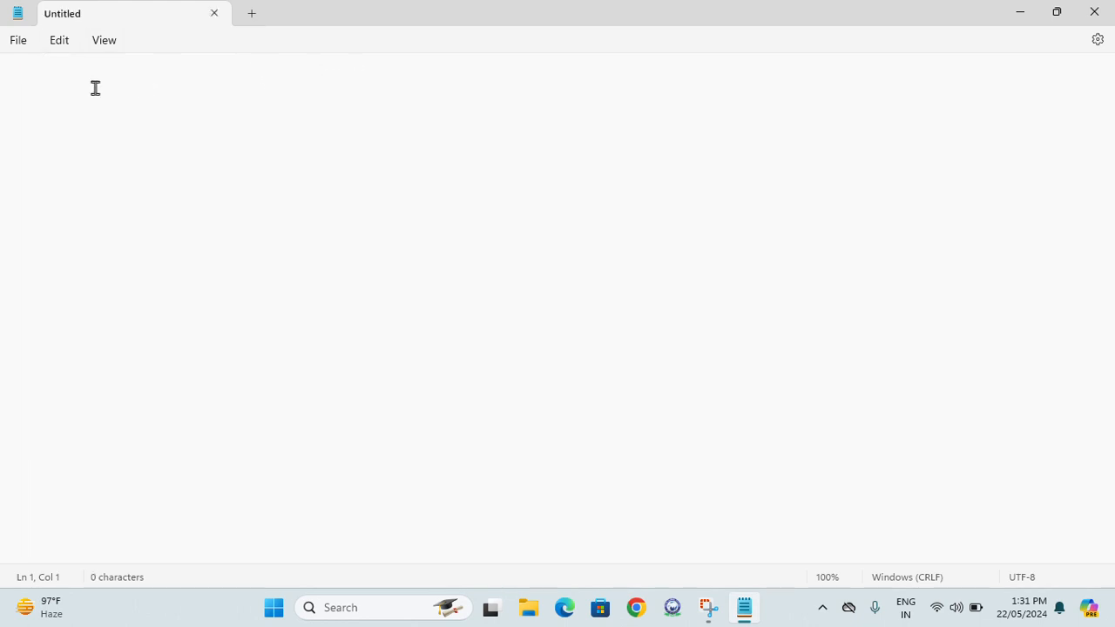
- Enter "EXPERT COMPUTER" again on the first line of the empty document
{"action": "left_click", "coordinate": [58, 49]}
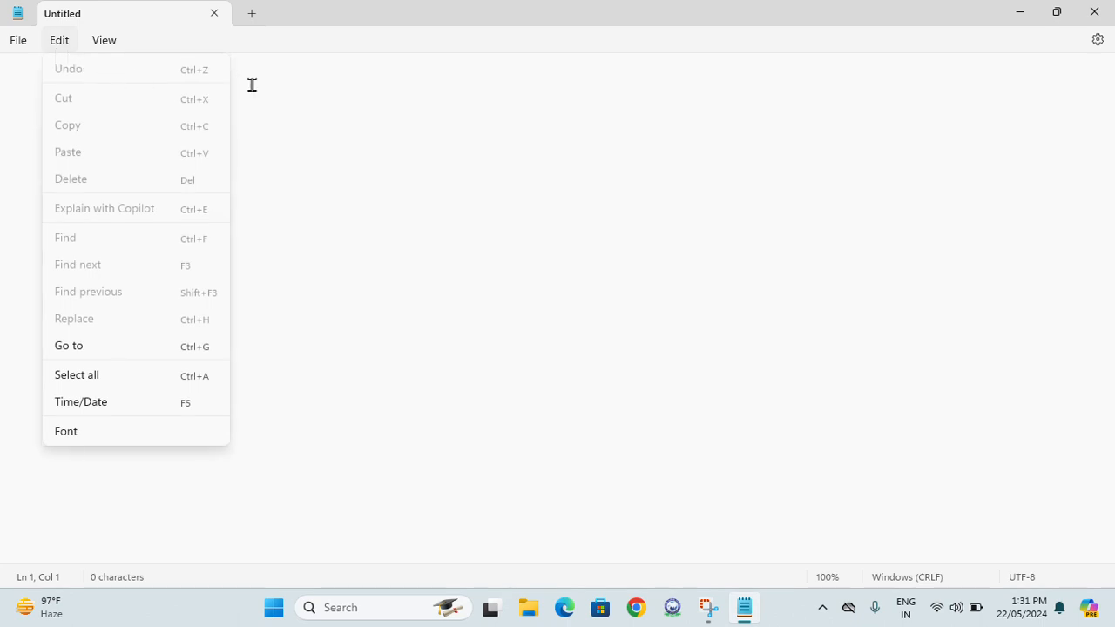
{"action": "left_click", "coordinate": [286, 76]}
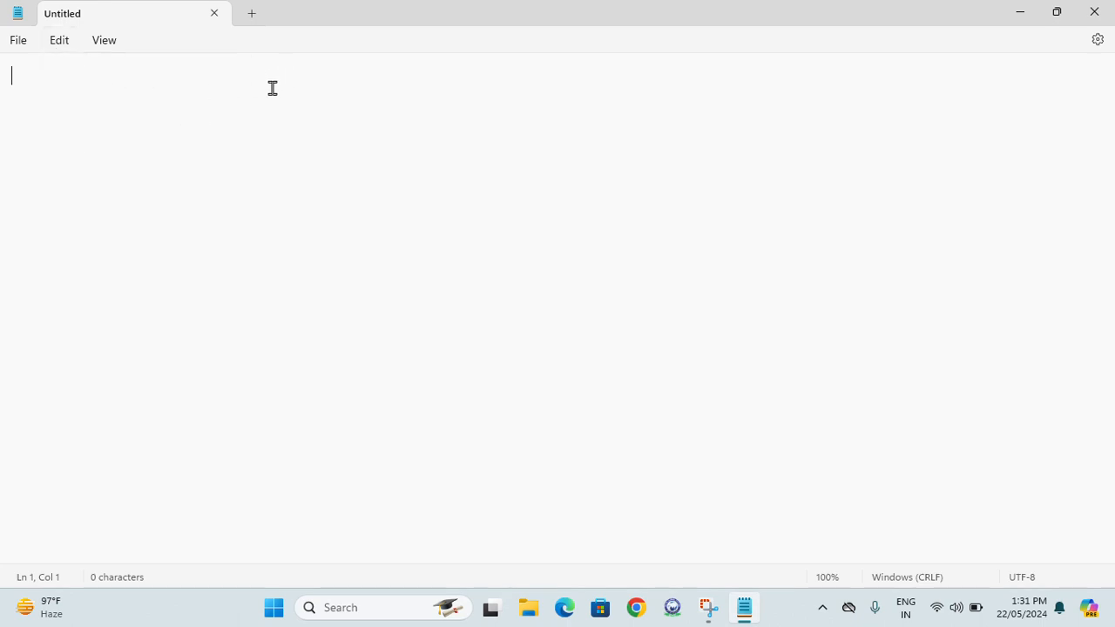
{"action": "type", "text": "EXPERT COMPUTER"}
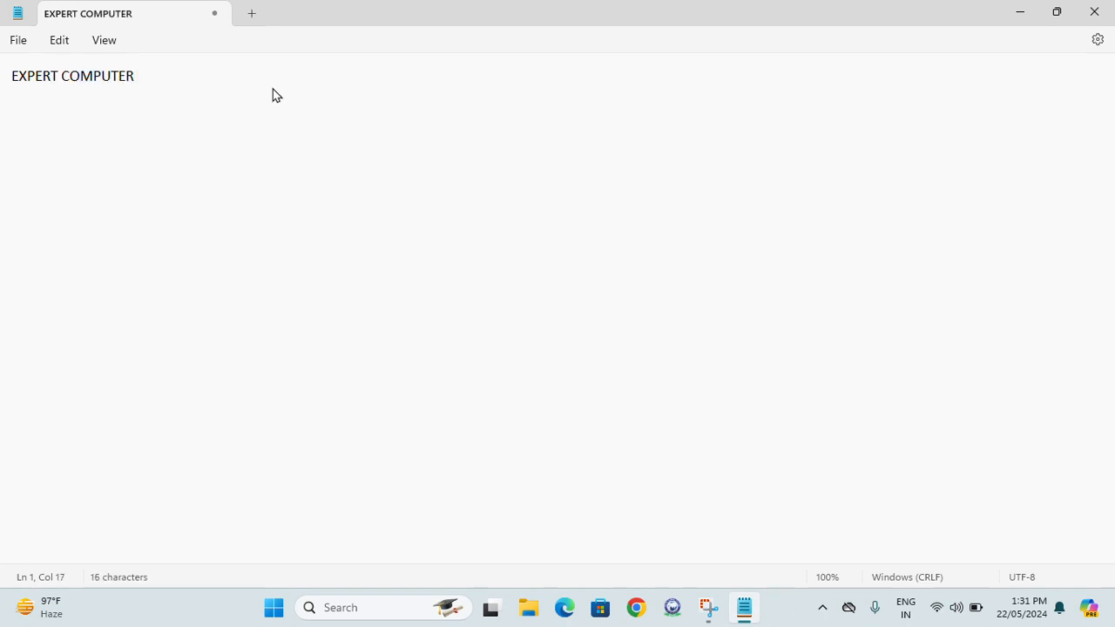
- Delete all of the document's text and undo the deletion
{"action": "key", "text": "ctrl+a"}
{"action": "key", "text": "BackSpace"}
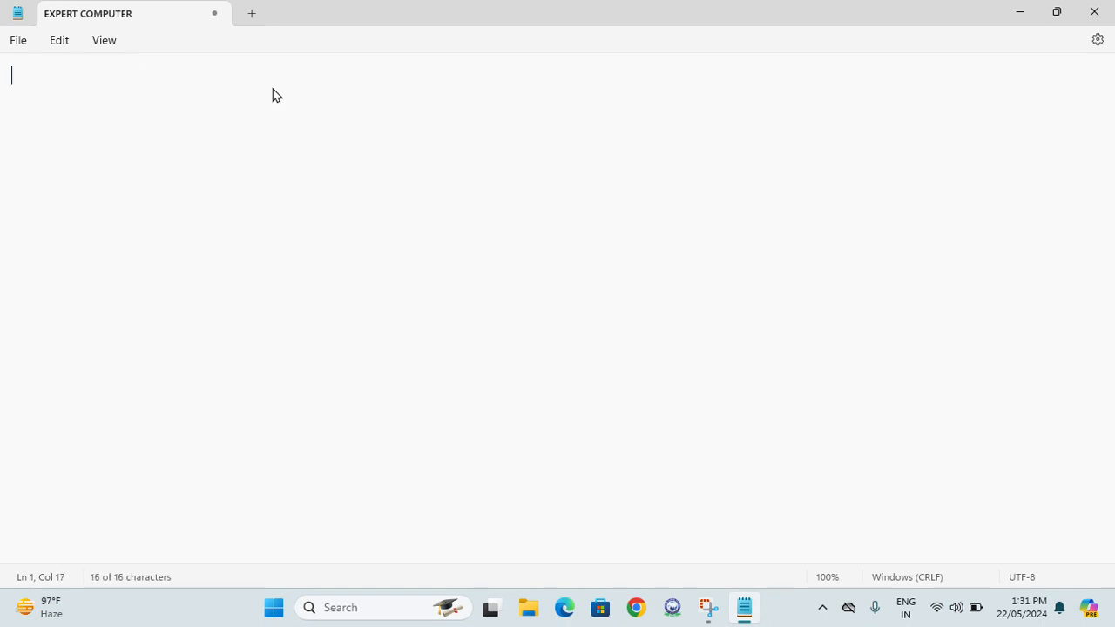
{"action": "key", "text": "ctrl+z"}
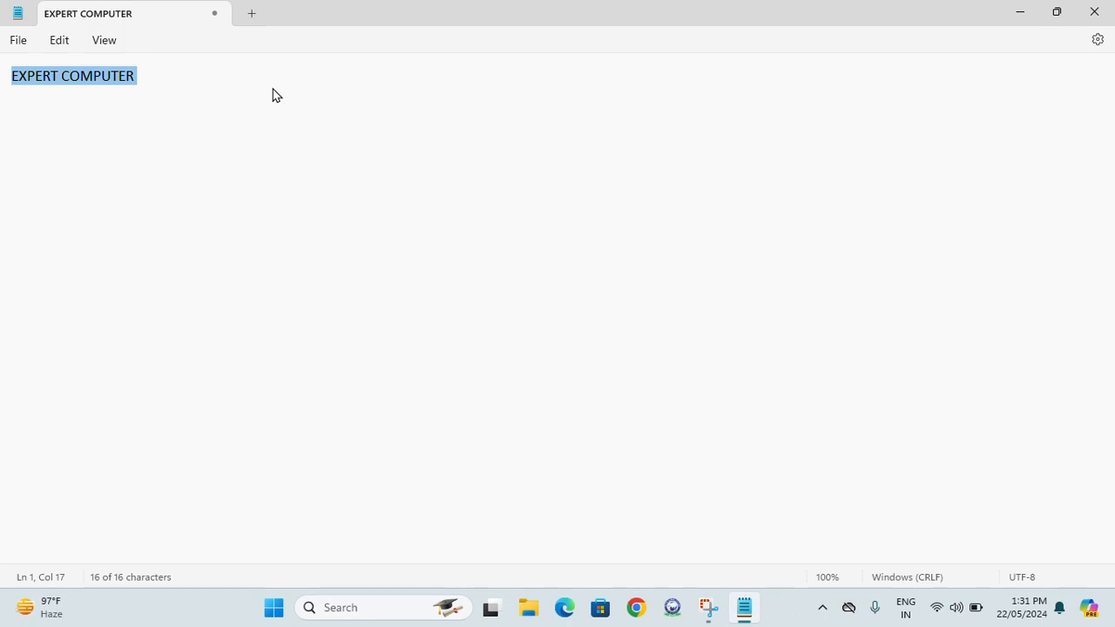
- Deselect the text and add a second line reading "KATHKUIYAN KUSHINAGAR", followed by a line break
{"action": "left_click", "coordinate": [273, 89]}
{"action": "key", "text": "Return"}
{"action": "type", "text": "J"}
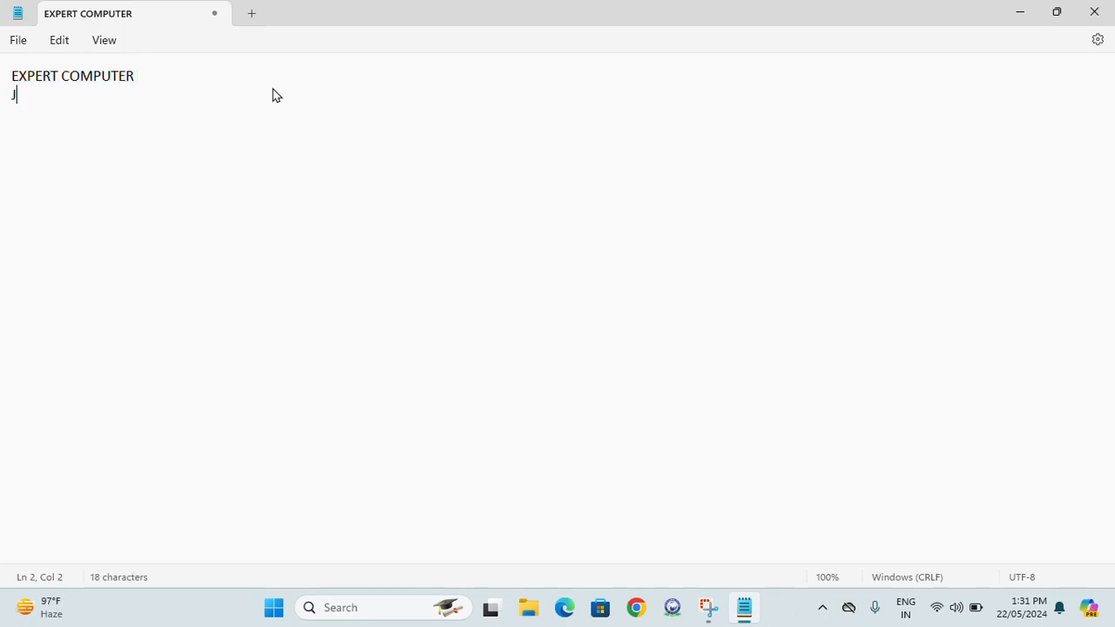
{"action": "key", "text": "BackSpace"}
{"action": "type", "text": "KATHK"}
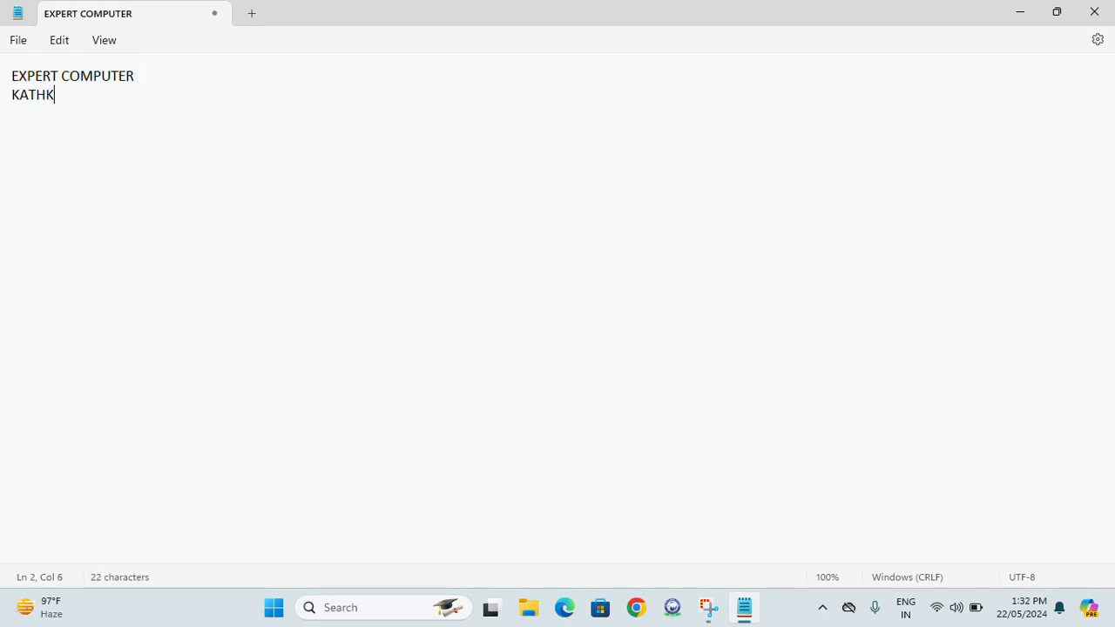
{"action": "type", "text": "UIYAN KUSHINAGAR"}
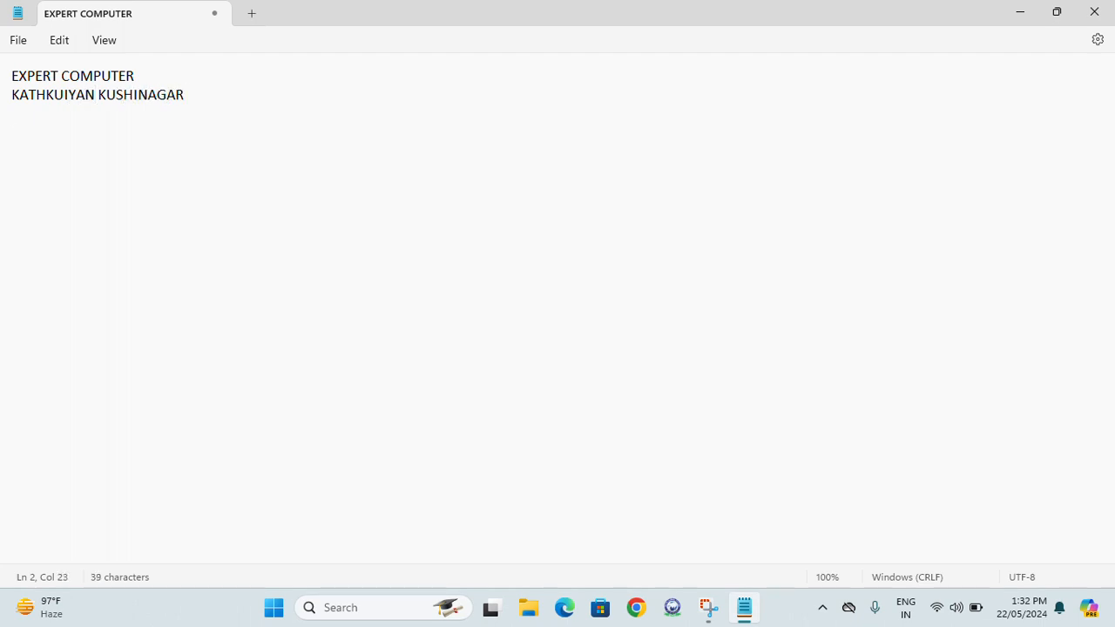
{"action": "key", "text": "Return"}
- Delete both text lines, then undo, redo and again undo the deletion
{"action": "key", "text": "ctrl+a"}
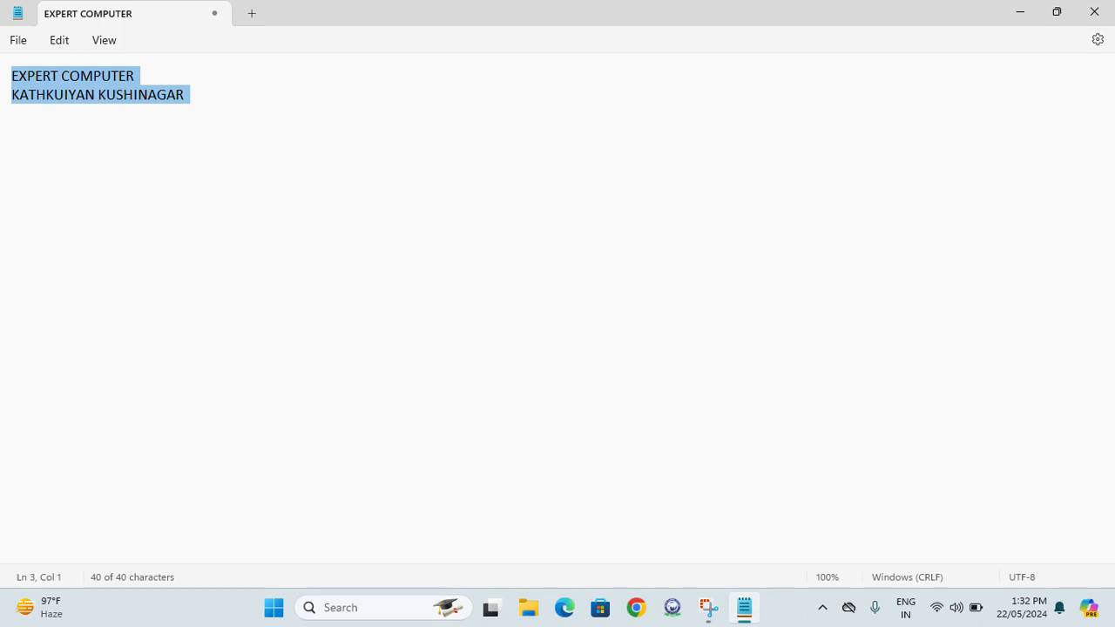
{"action": "key", "text": "BackSpace"}
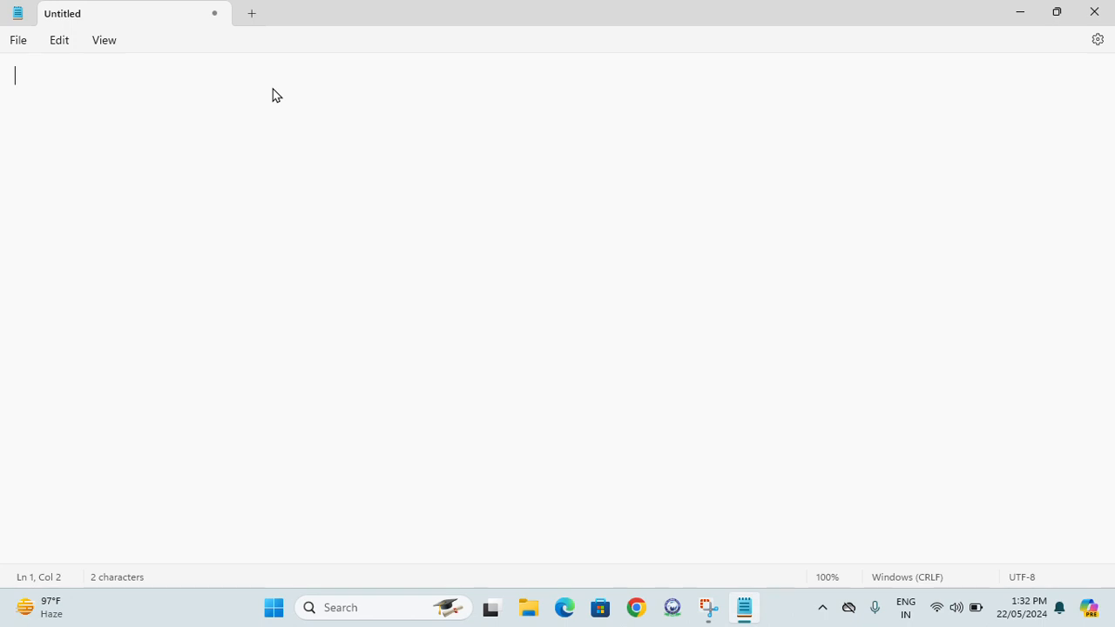
{"action": "key", "text": "ctrl+z"}
{"action": "key", "text": "ctrl+y"}
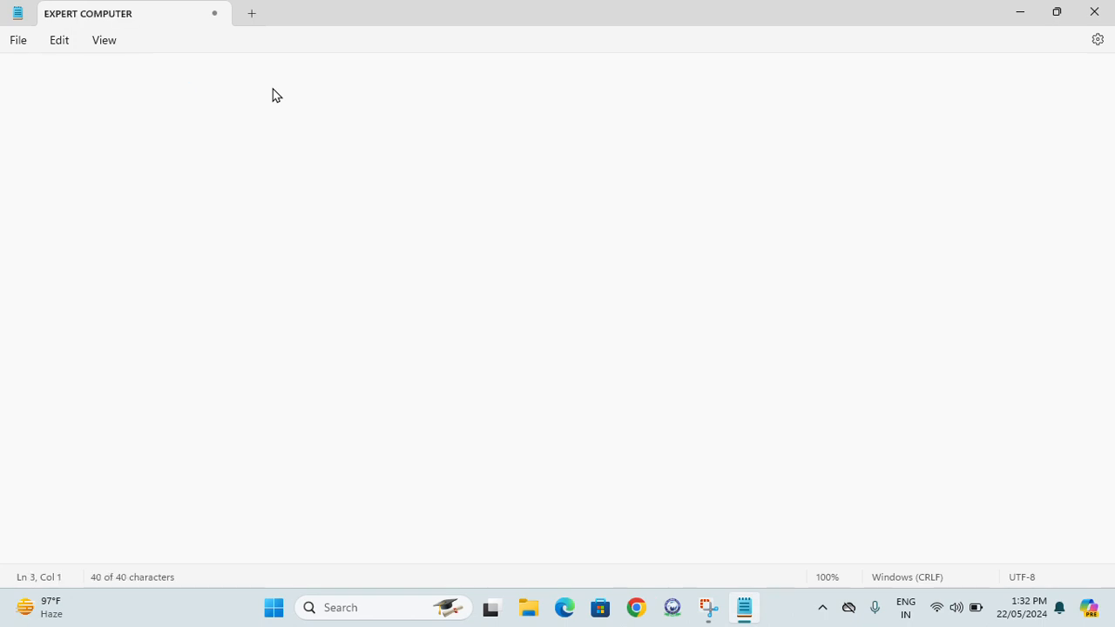
{"action": "key", "text": "ctrl+z"}
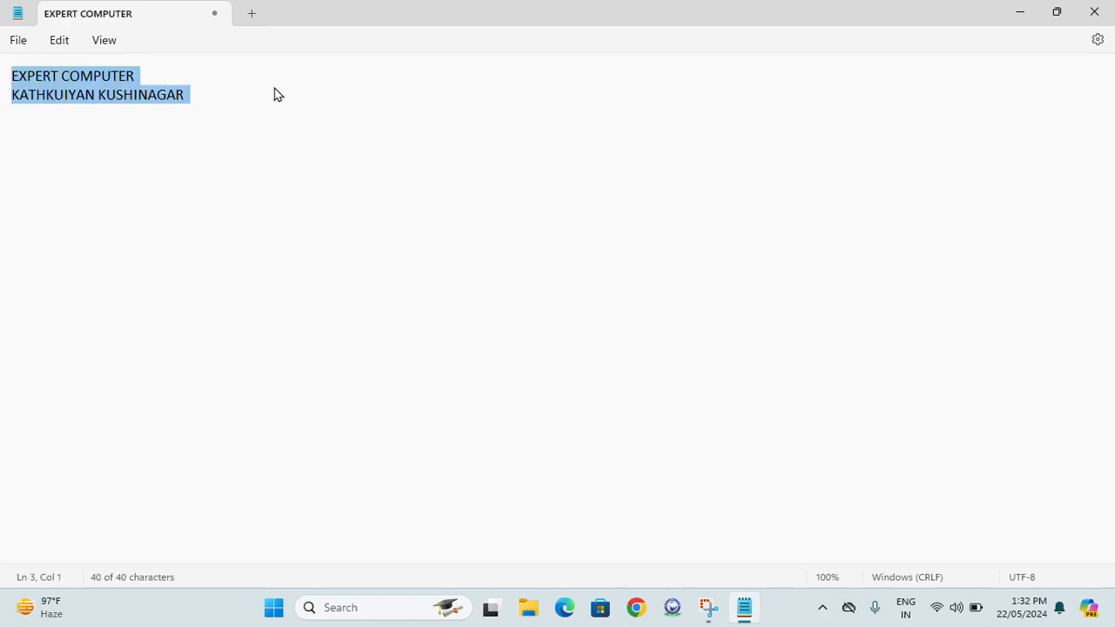
- Copy the two selected text lines and paste them below the originals, separated by a blank line
{"action": "left_click", "coordinate": [66, 39]}
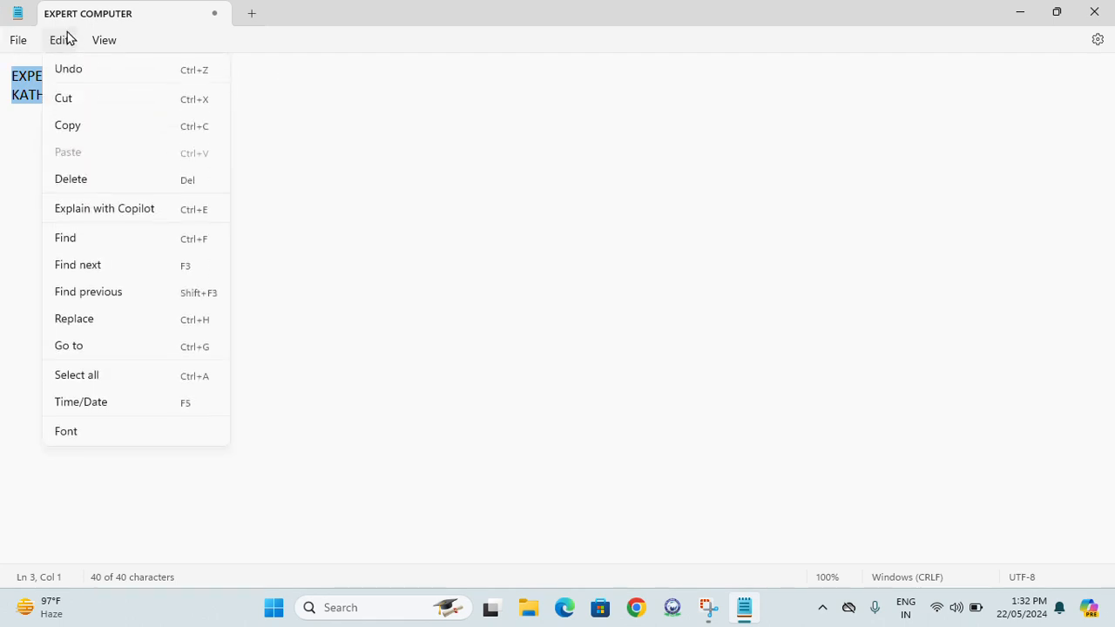
{"action": "left_click", "coordinate": [77, 128]}
{"action": "left_click", "coordinate": [207, 100]}
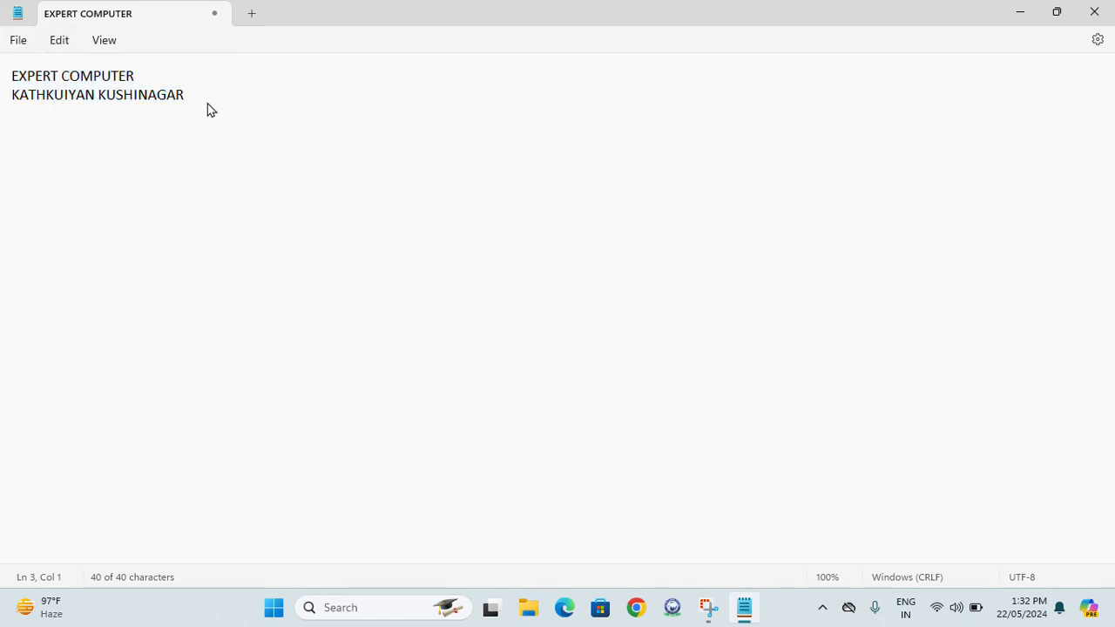
{"action": "key", "text": "Return"}
{"action": "key", "text": "Return"}
{"action": "key", "text": "ctrl+v"}
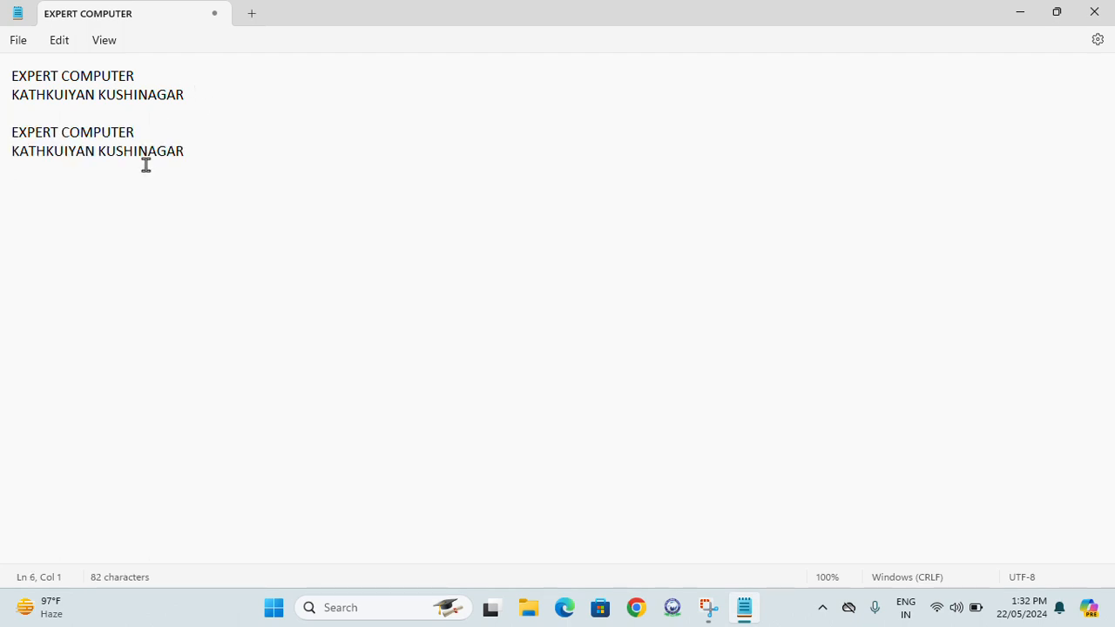
- Select the original and the pasted text lines and cut them from the document
{"action": "left_click", "coordinate": [61, 40]}
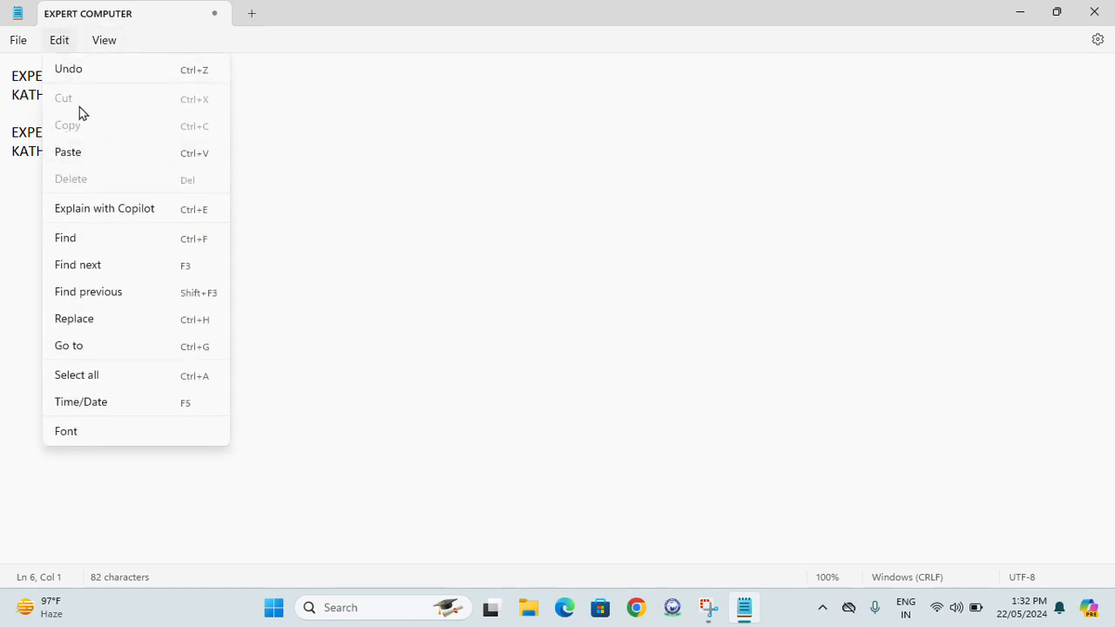
{"action": "left_click", "coordinate": [3, 191]}
{"action": "left_click_drag", "start_coordinate": [228, 144], "coordinate": [35, 52]}
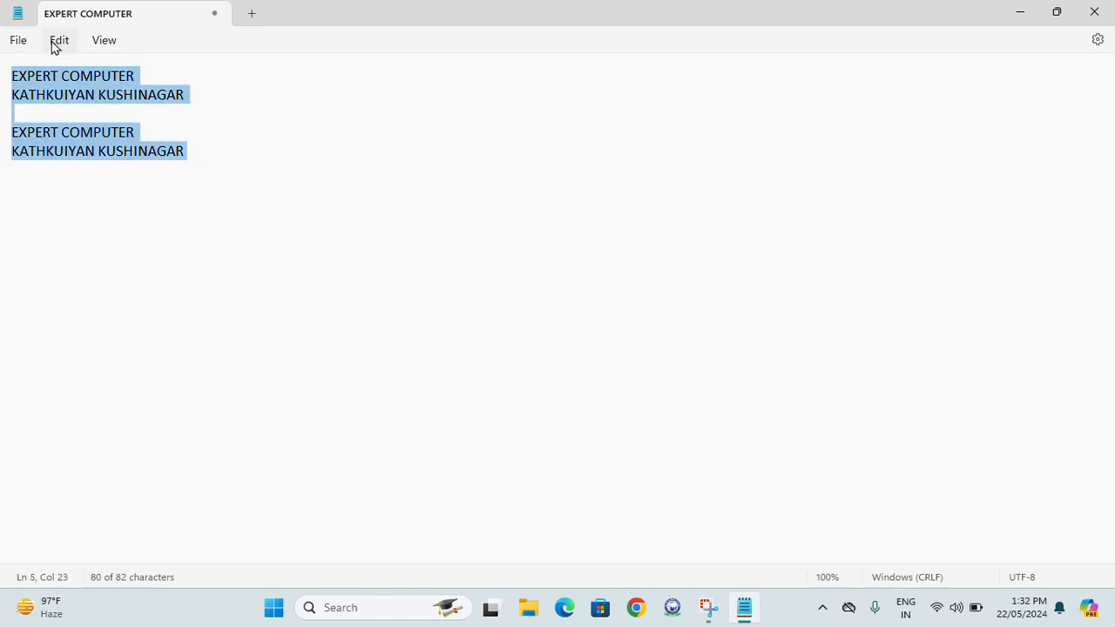
{"action": "left_click", "coordinate": [55, 42]}
{"action": "left_click", "coordinate": [107, 106]}
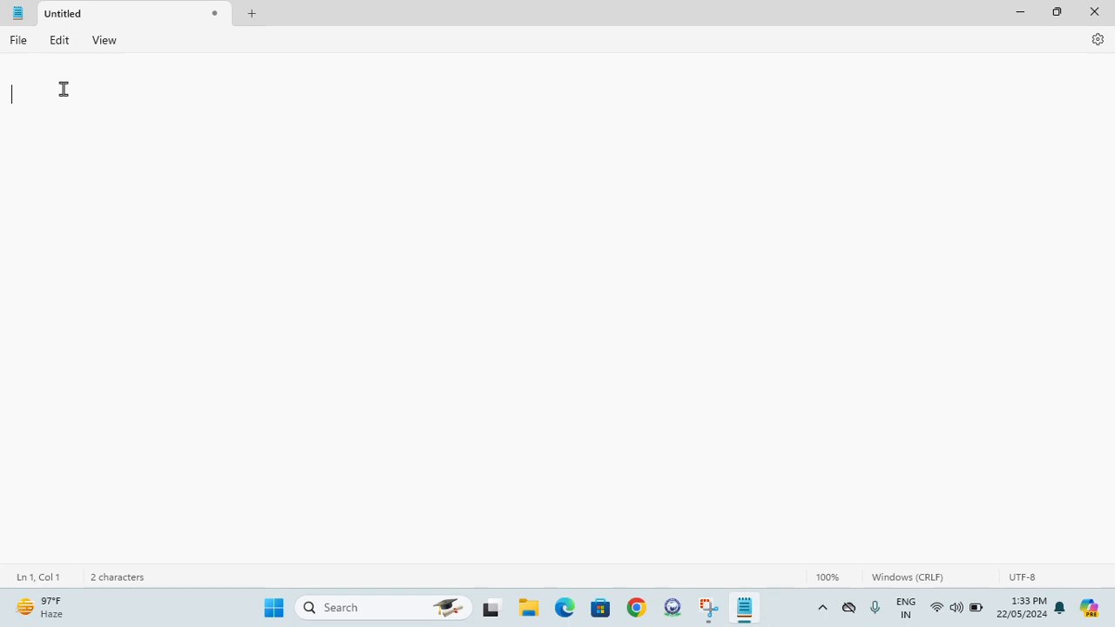
- Paste the cut lines, paste them once more on a new line, and delete the document's entire text
{"action": "right_click", "coordinate": [65, 94]}
{"action": "left_click", "coordinate": [117, 224]}
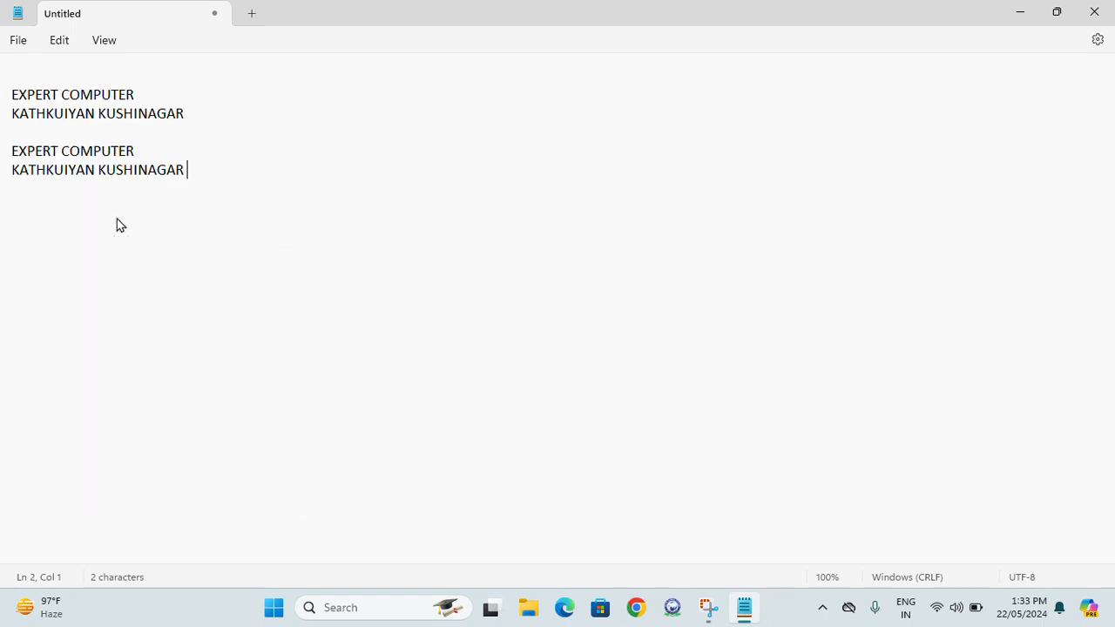
{"action": "key", "text": "Return"}
{"action": "key", "text": "ctrl+v"}
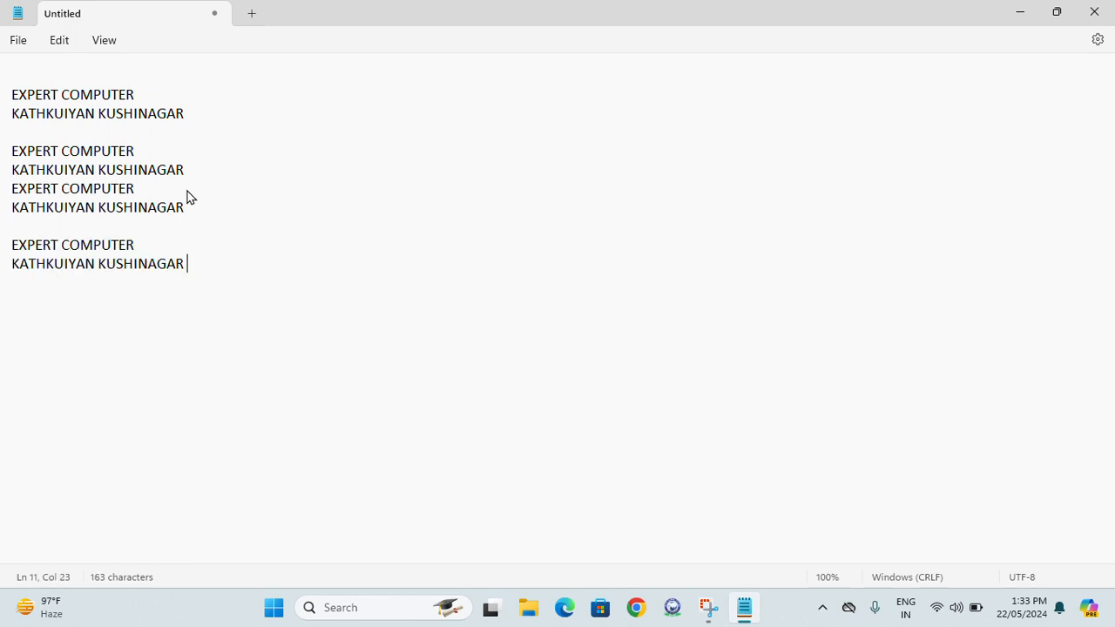
{"action": "key", "text": "ctrl+a"}
{"action": "key", "text": "BackSpace"}
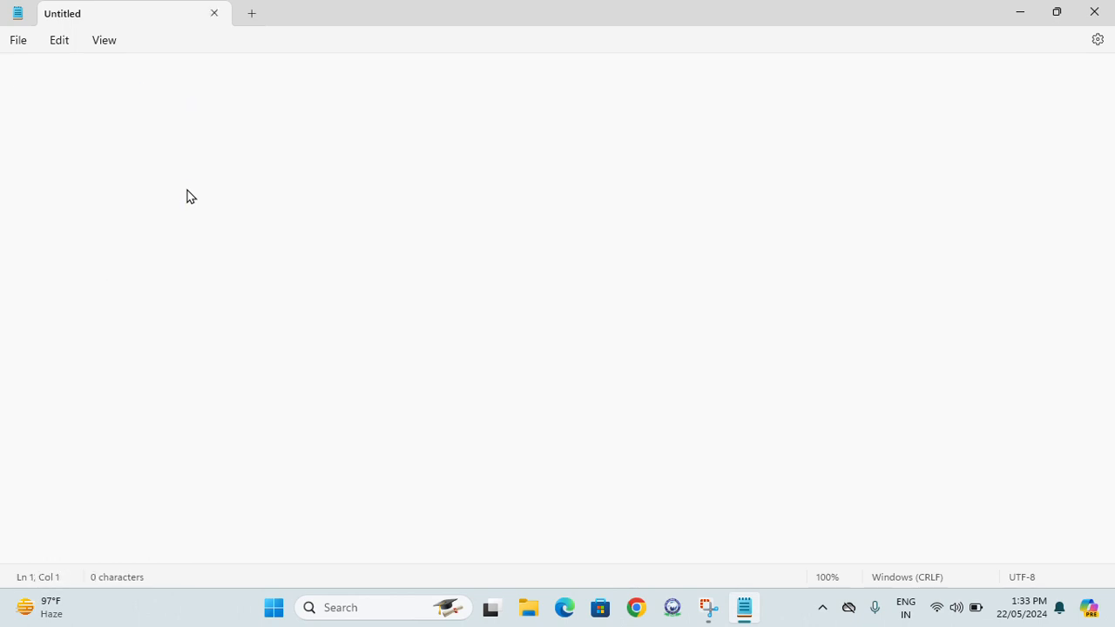
- Paste the cut lines into the emptied document
{"action": "left_click", "coordinate": [63, 48]}
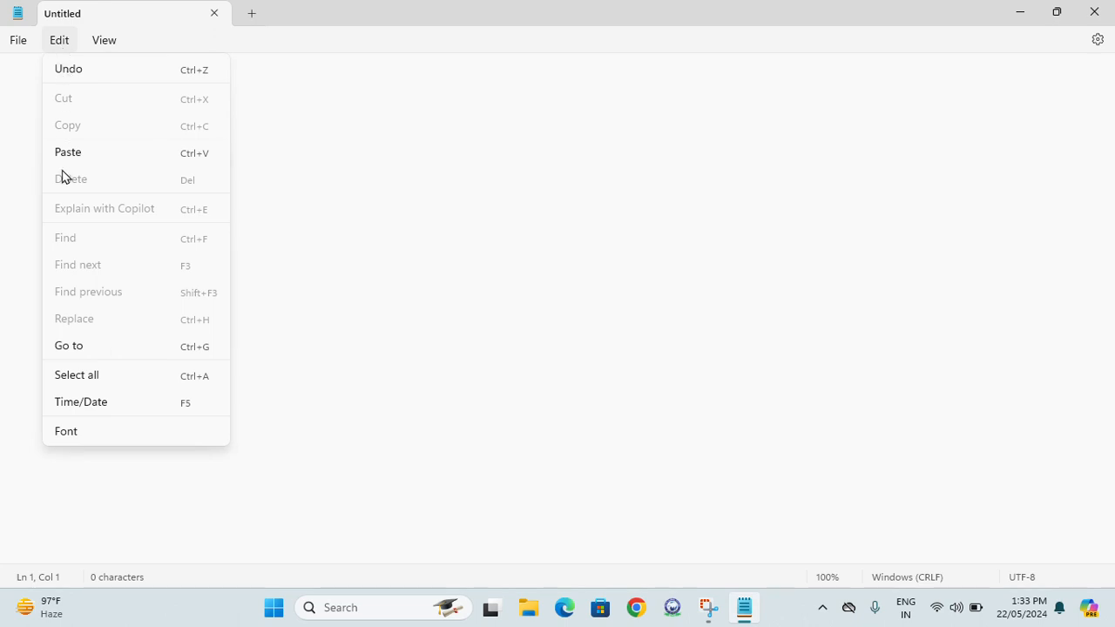
{"action": "left_click", "coordinate": [291, 162]}
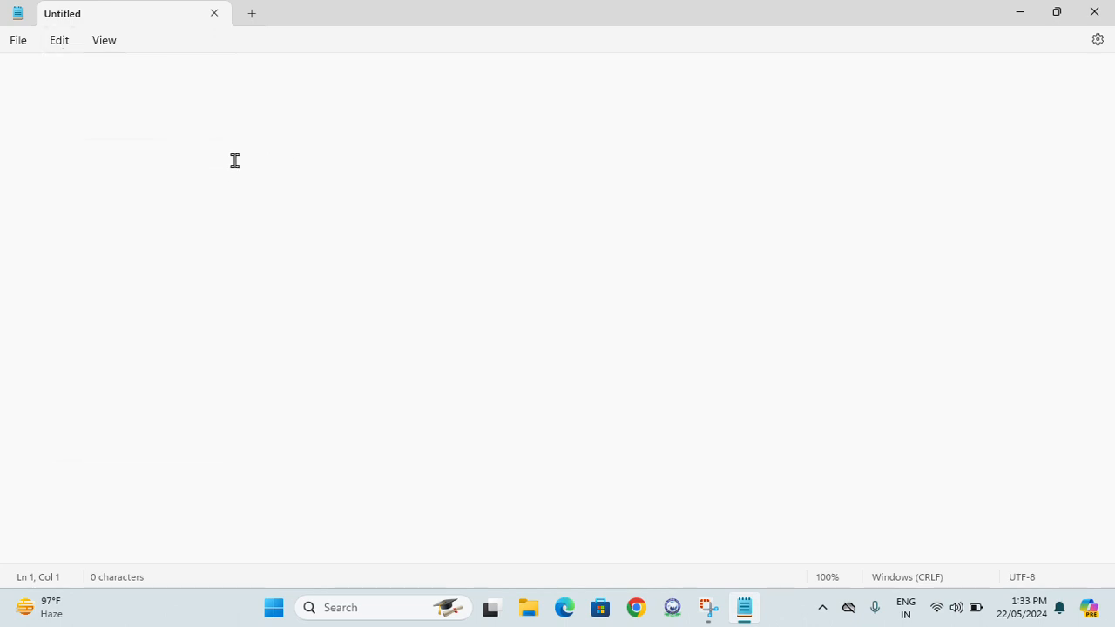
{"action": "key", "text": "ctrl+v"}
- Select the whole document, remove it with the Delete command, and undo the removal
{"action": "left_click", "coordinate": [61, 41]}
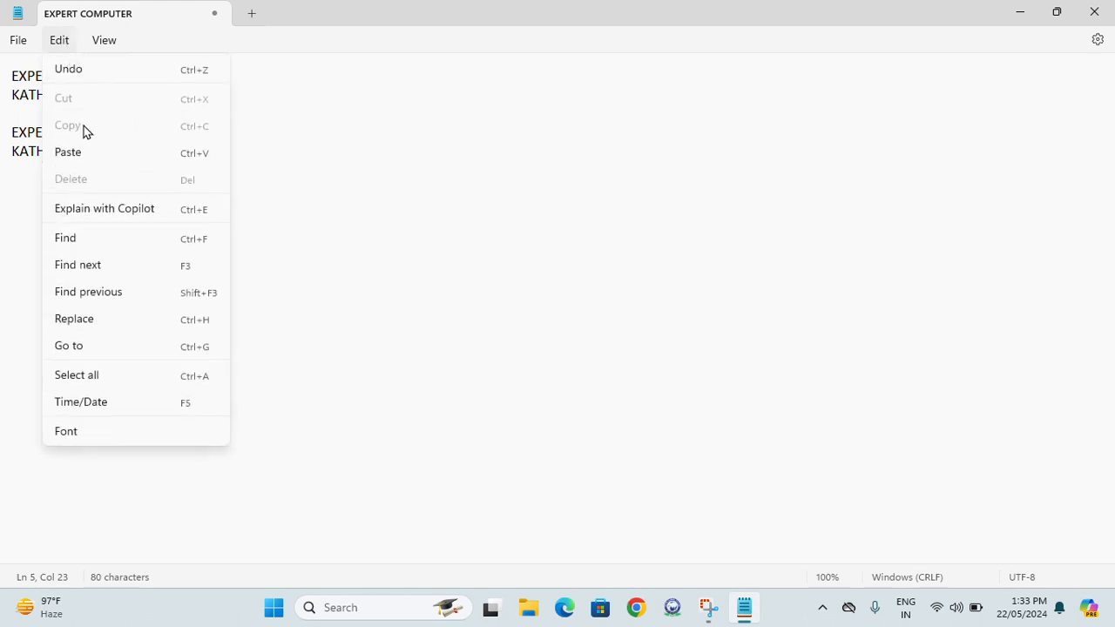
{"action": "left_click", "coordinate": [602, 237]}
{"action": "left_click_drag", "start_coordinate": [601, 237], "coordinate": [36, 104]}
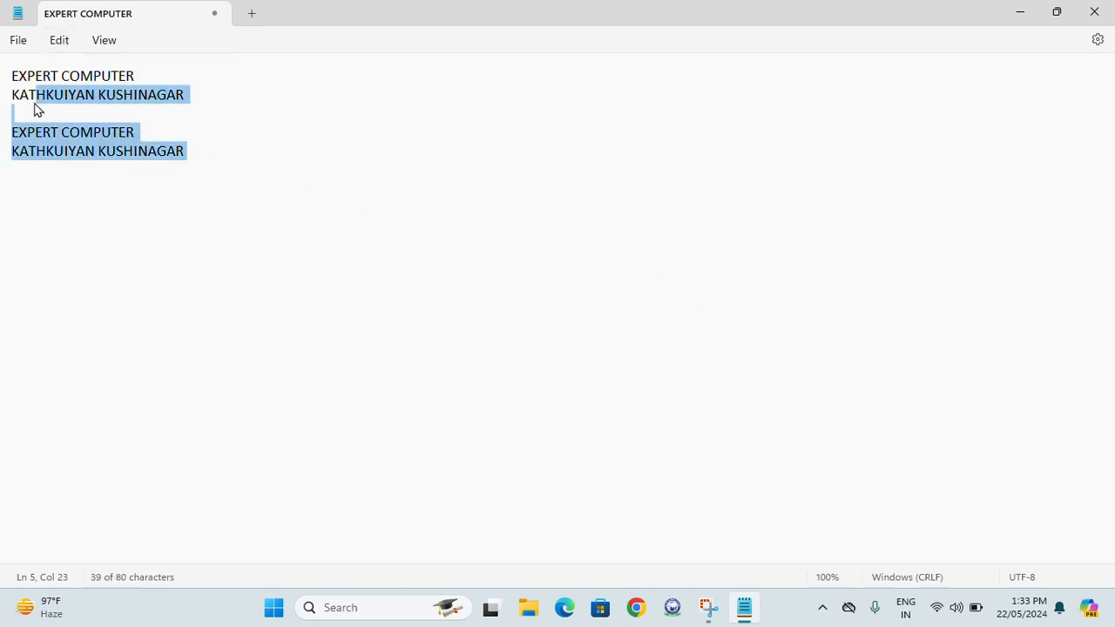
{"action": "key", "text": "ctrl+a"}
{"action": "left_click", "coordinate": [59, 40]}
{"action": "left_click", "coordinate": [105, 187]}
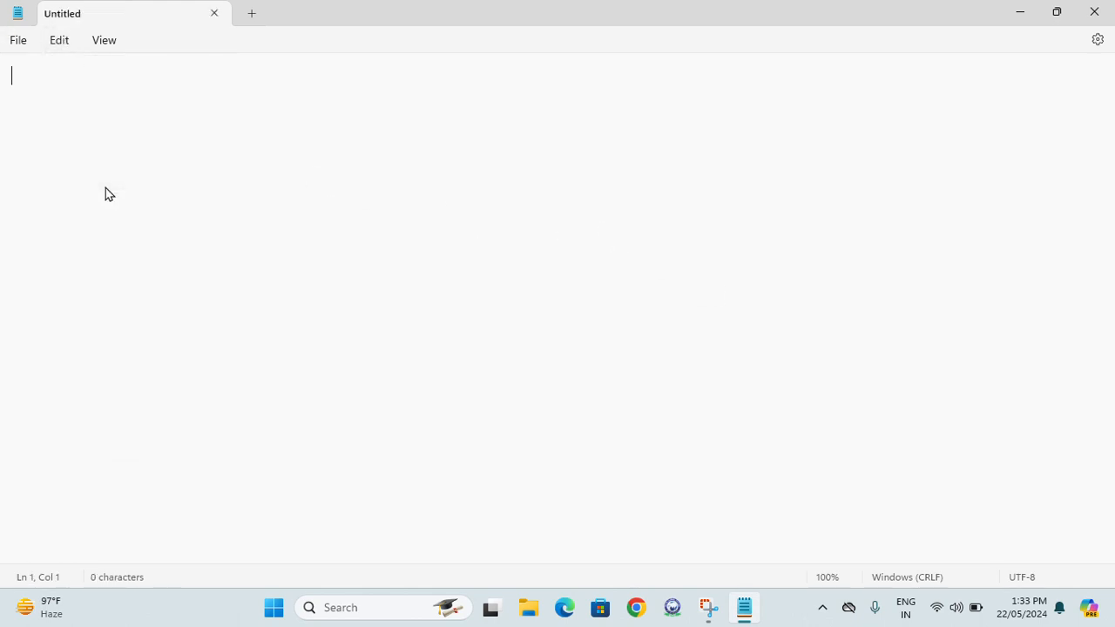
{"action": "key", "text": "ctrl+z"}
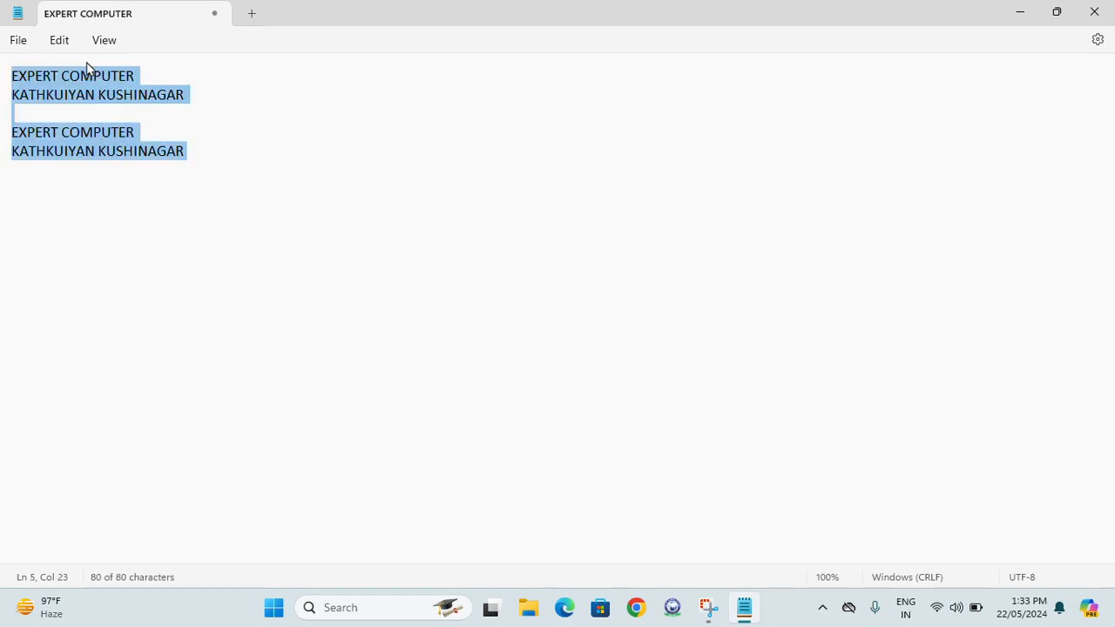
- Send the selected text to Copilot for an explanation and close the Copilot pane
{"action": "left_click", "coordinate": [59, 40]}
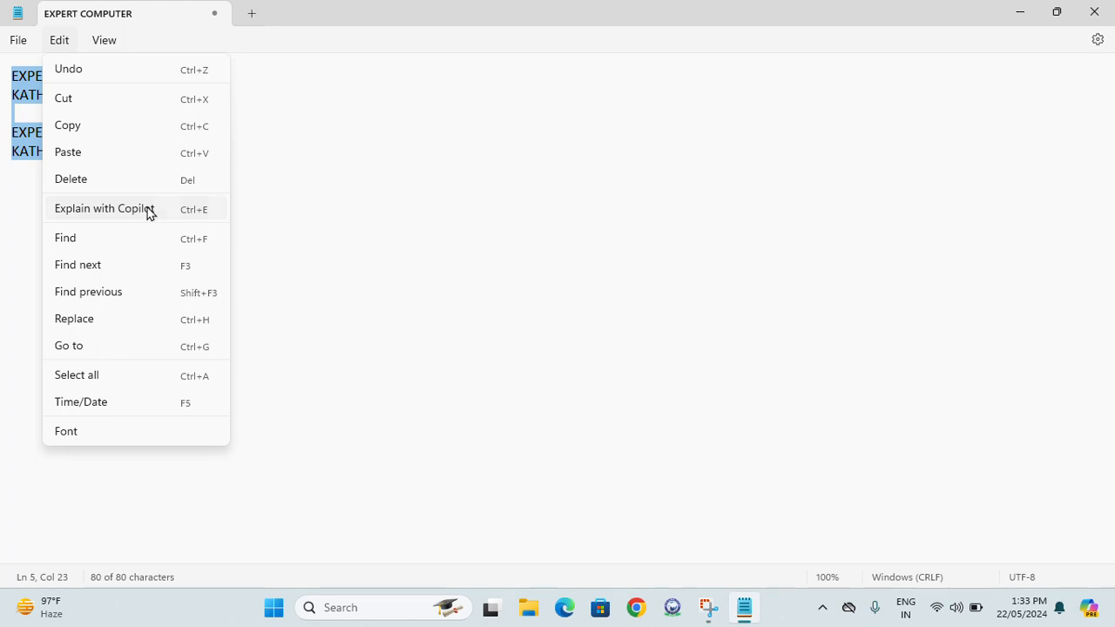
{"action": "left_click", "coordinate": [148, 213]}
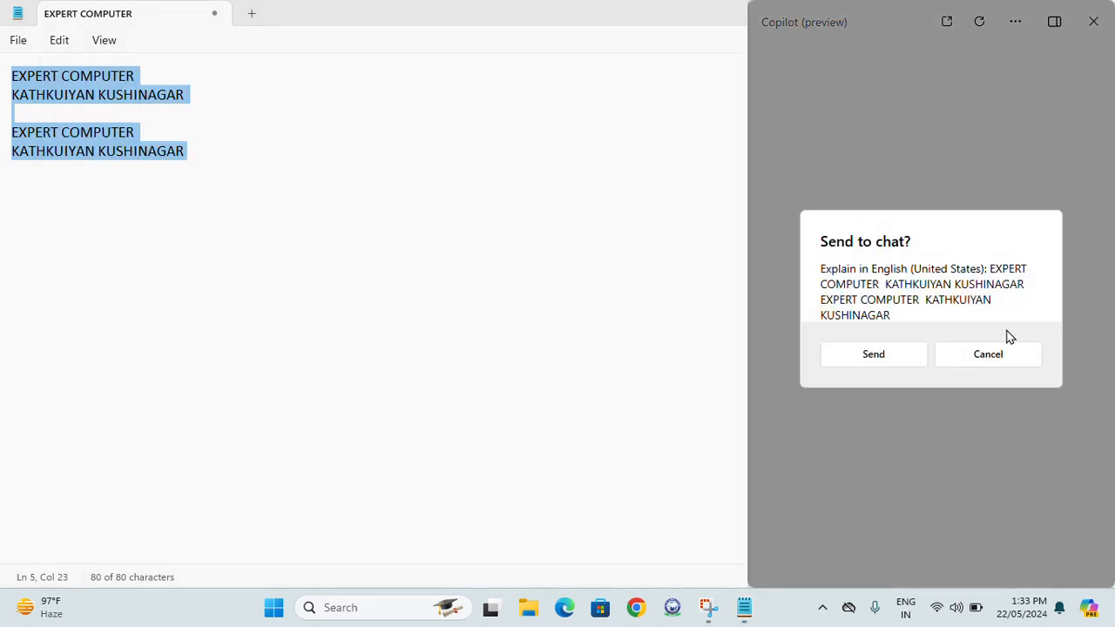
{"action": "left_click", "coordinate": [874, 355]}
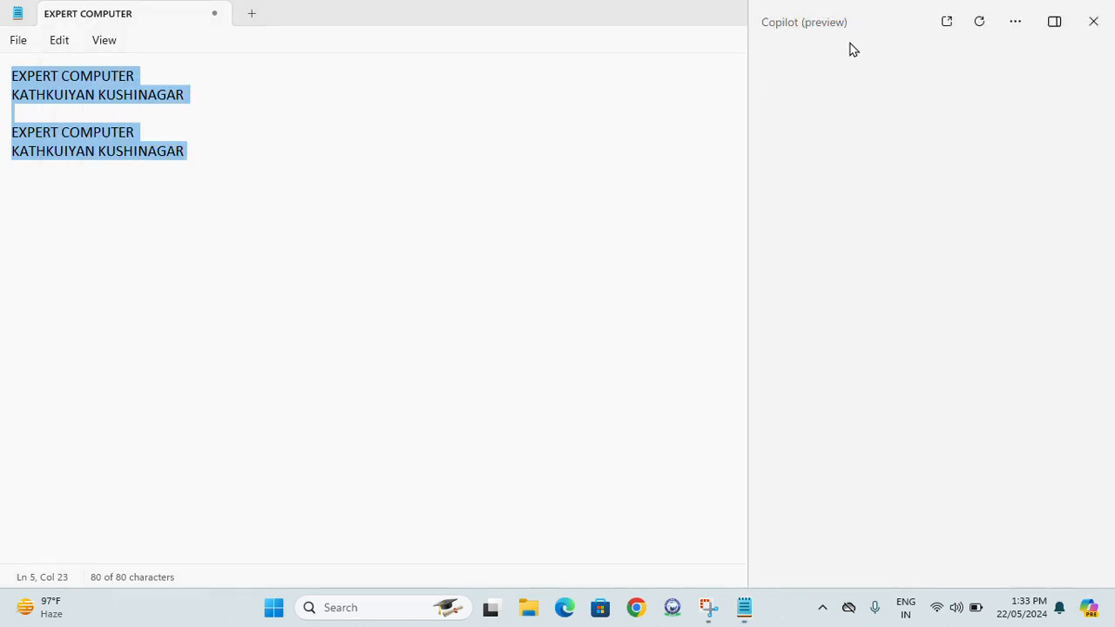
{"action": "left_click", "coordinate": [1094, 25]}
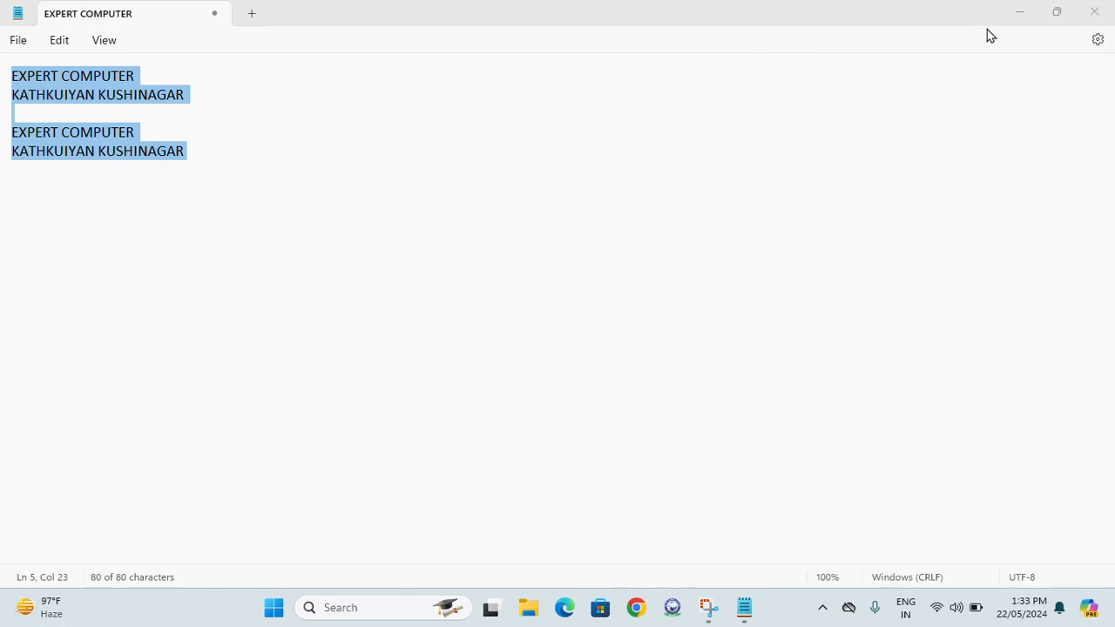
- Deselect the text, start the Replace command and enter "expert computer" as the text to find
{"action": "left_click", "coordinate": [59, 40]}
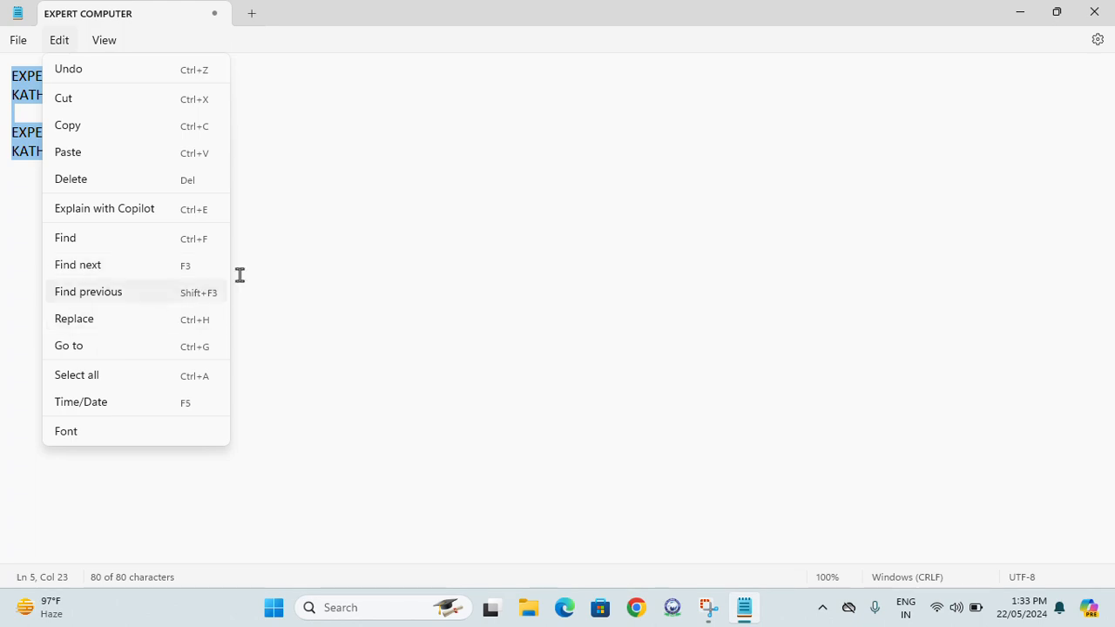
{"action": "left_click", "coordinate": [210, 160]}
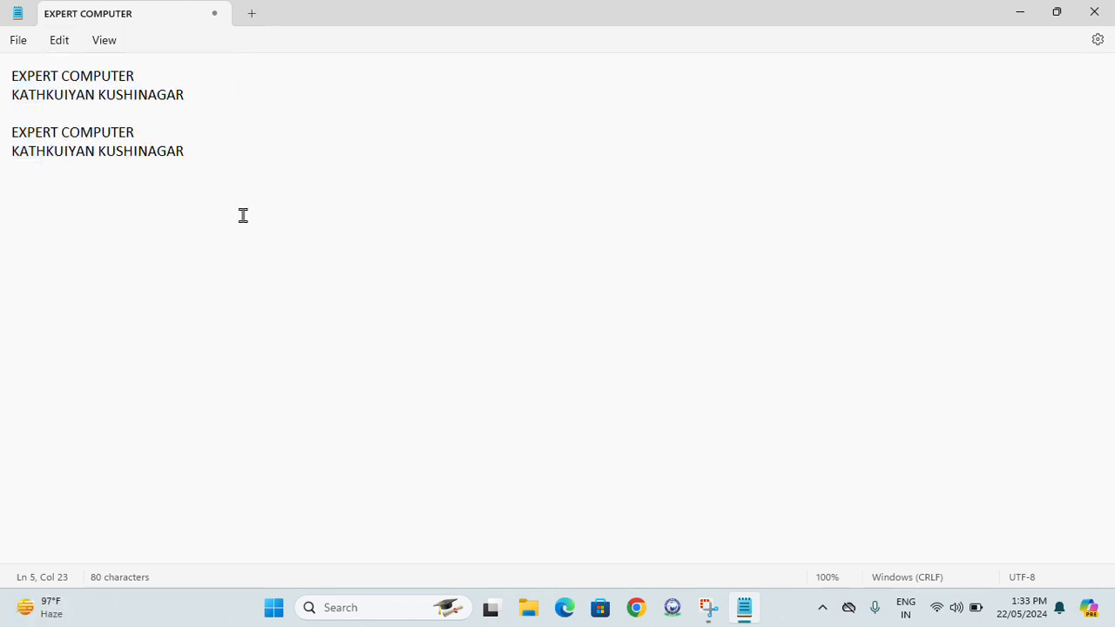
{"action": "key", "text": "ctrl+h"}
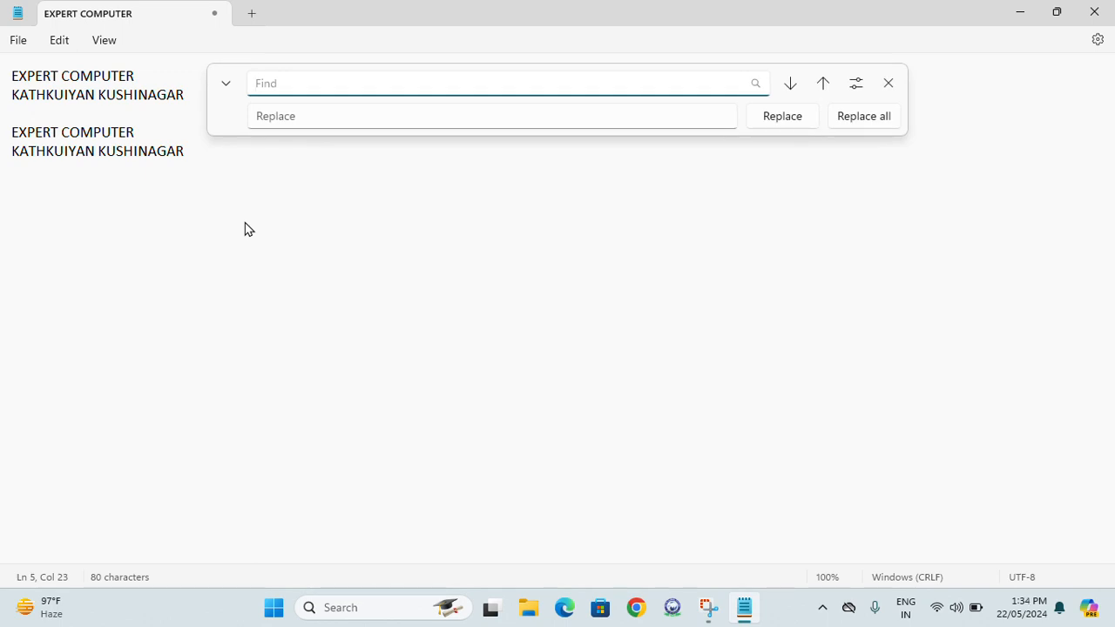
{"action": "left_click", "coordinate": [471, 30]}
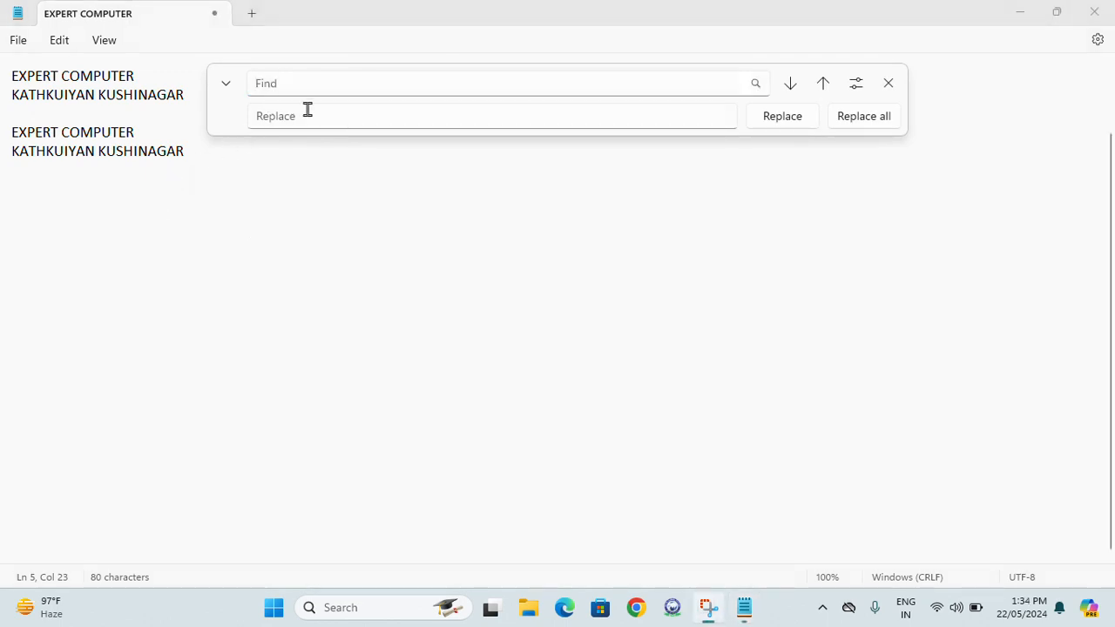
{"action": "left_click", "coordinate": [323, 82]}
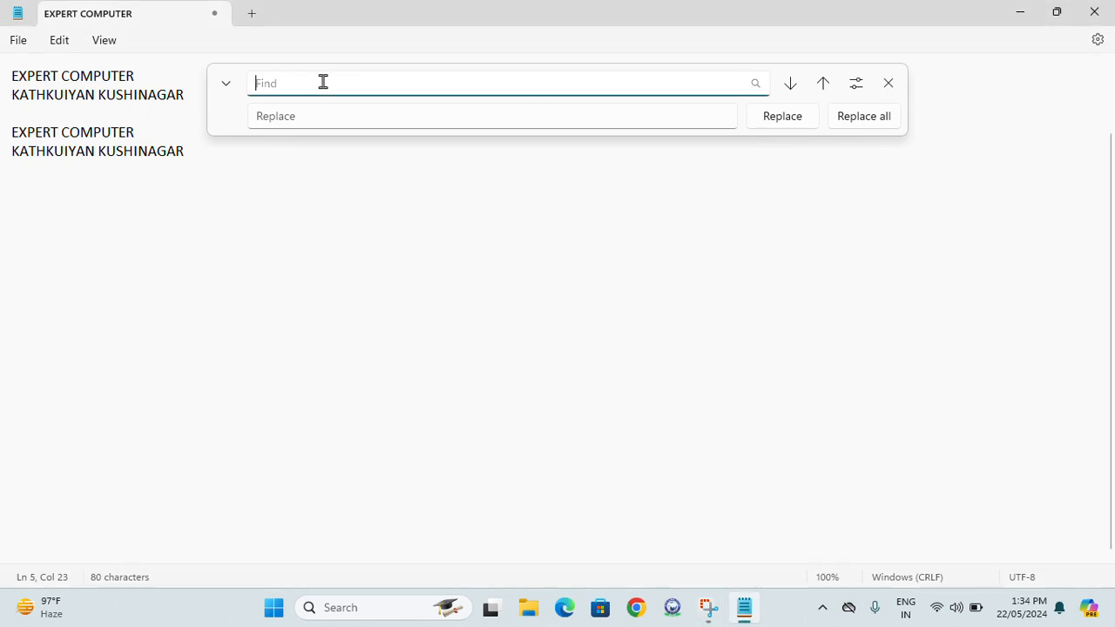
{"action": "type", "text": "exp"}
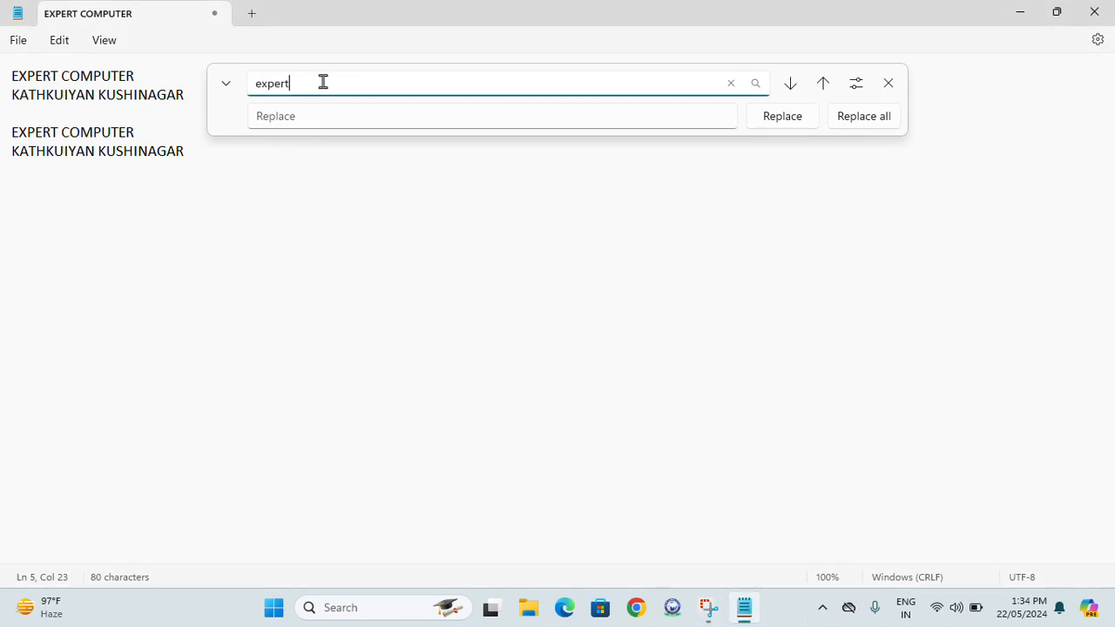
{"action": "type", "text": "ert"}
{"action": "left_click", "coordinate": [472, 28]}
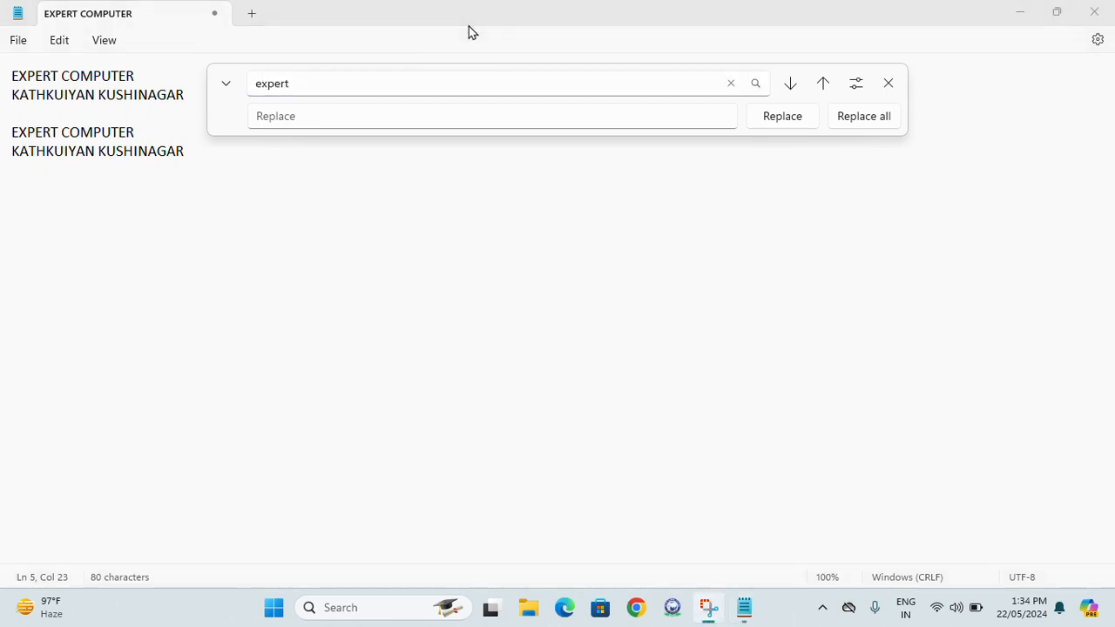
{"action": "left_click", "coordinate": [385, 86]}
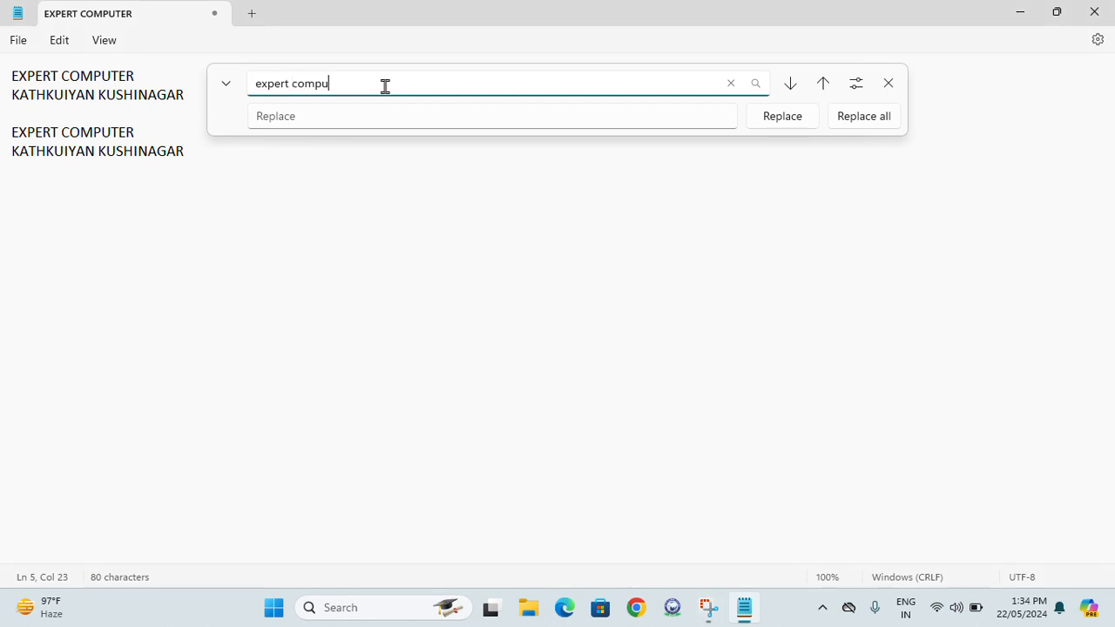
- Replace all matches with "EXPERT COMPUTER TRAINING INSTITUTE" and close the find-and-replace bar
{"action": "left_click", "coordinate": [331, 117]}
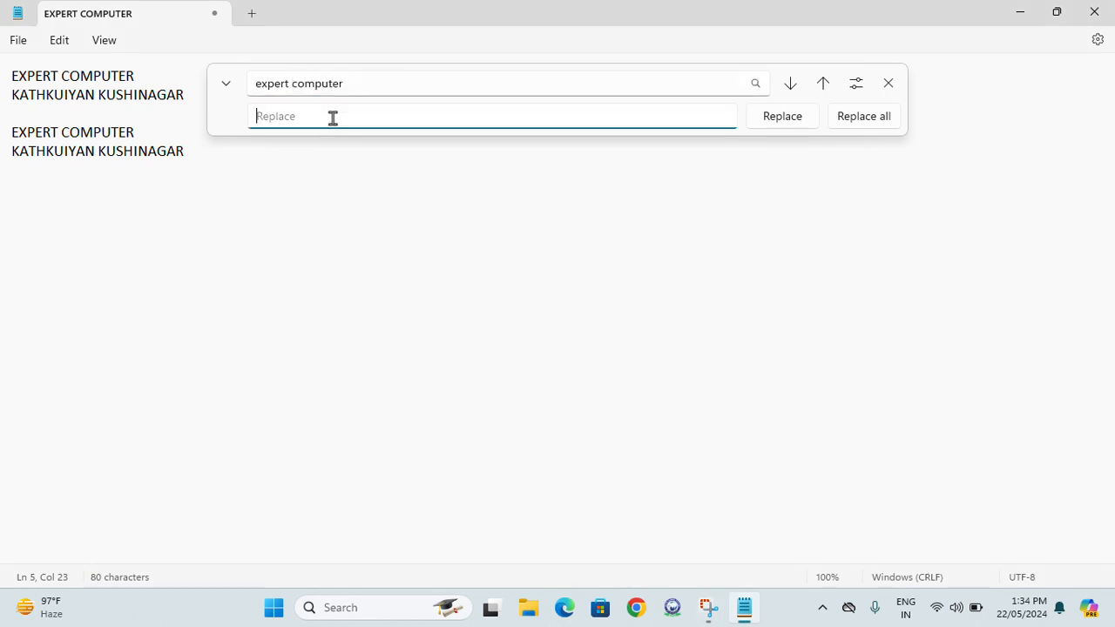
{"action": "type", "text": "E"}
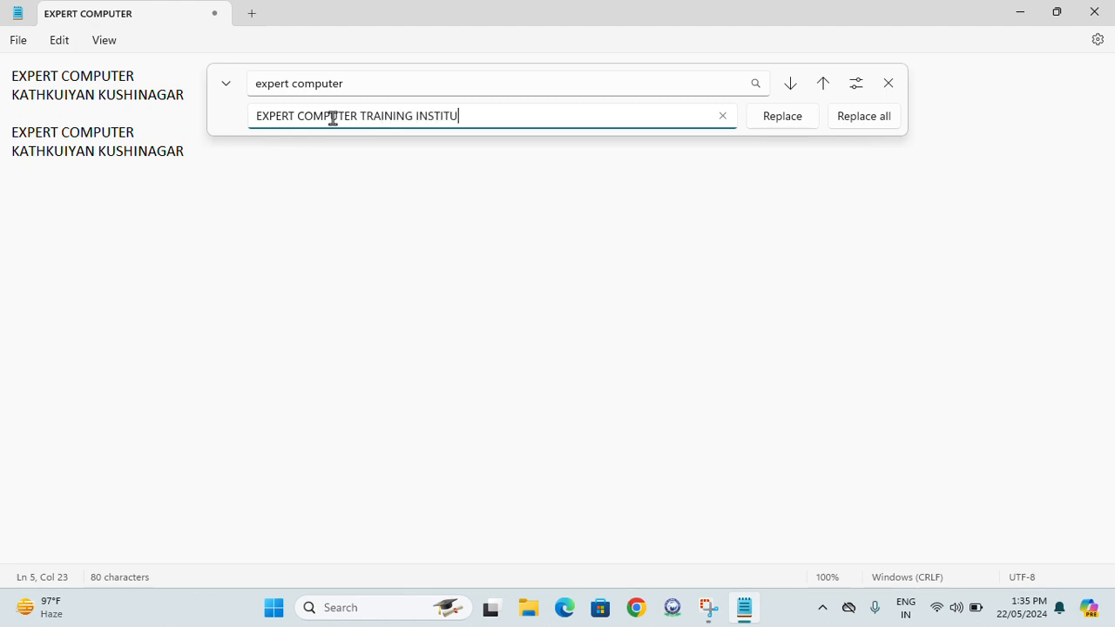
{"action": "type", "text": "E"}
{"action": "left_click", "coordinate": [861, 122]}
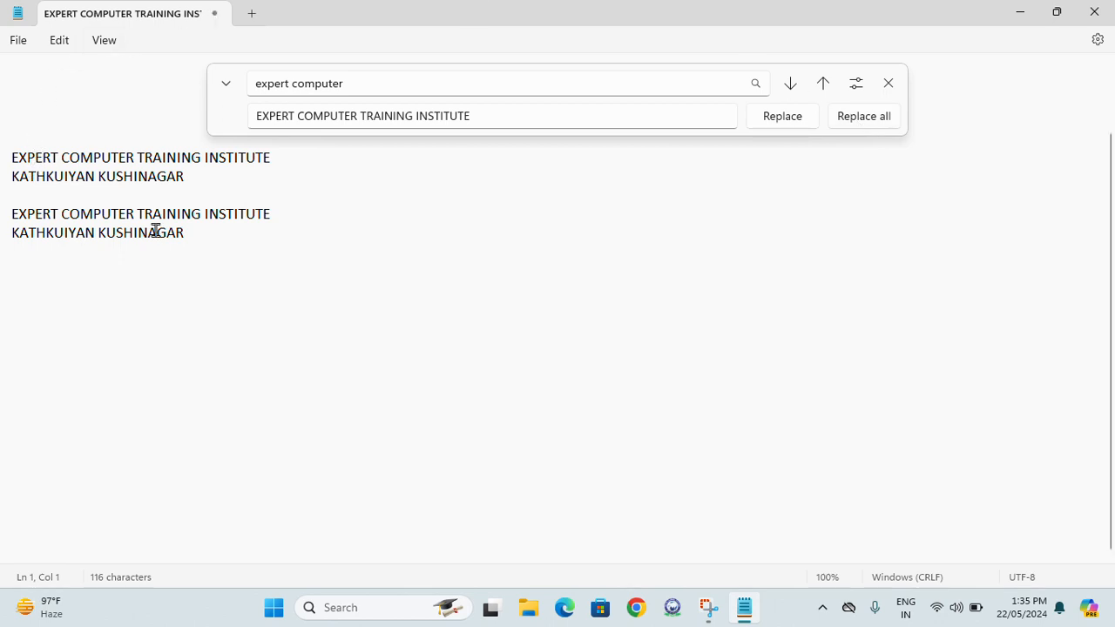
{"action": "left_click", "coordinate": [889, 85]}
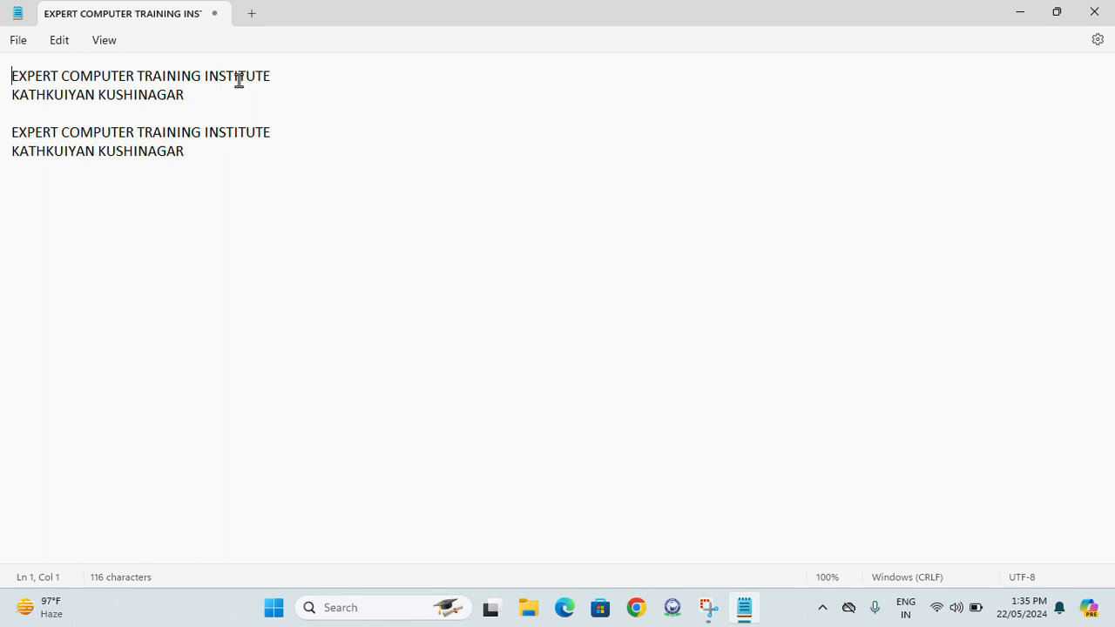
- Select the document's entire text with Select all, clear the selection, and select everything again
{"action": "left_click", "coordinate": [61, 43]}
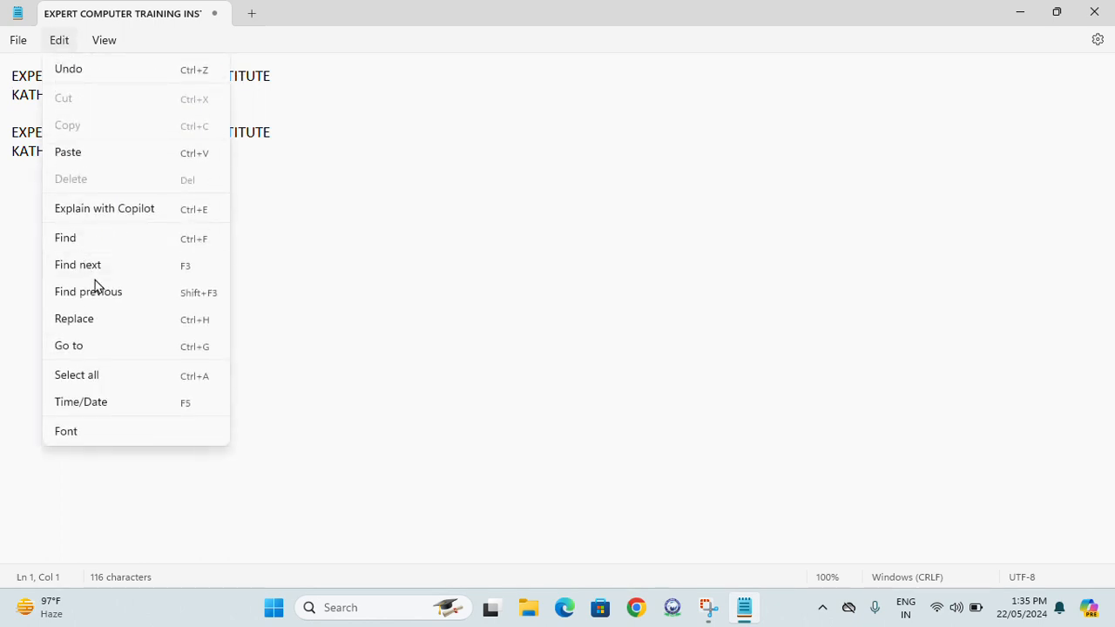
{"action": "left_click", "coordinate": [126, 385]}
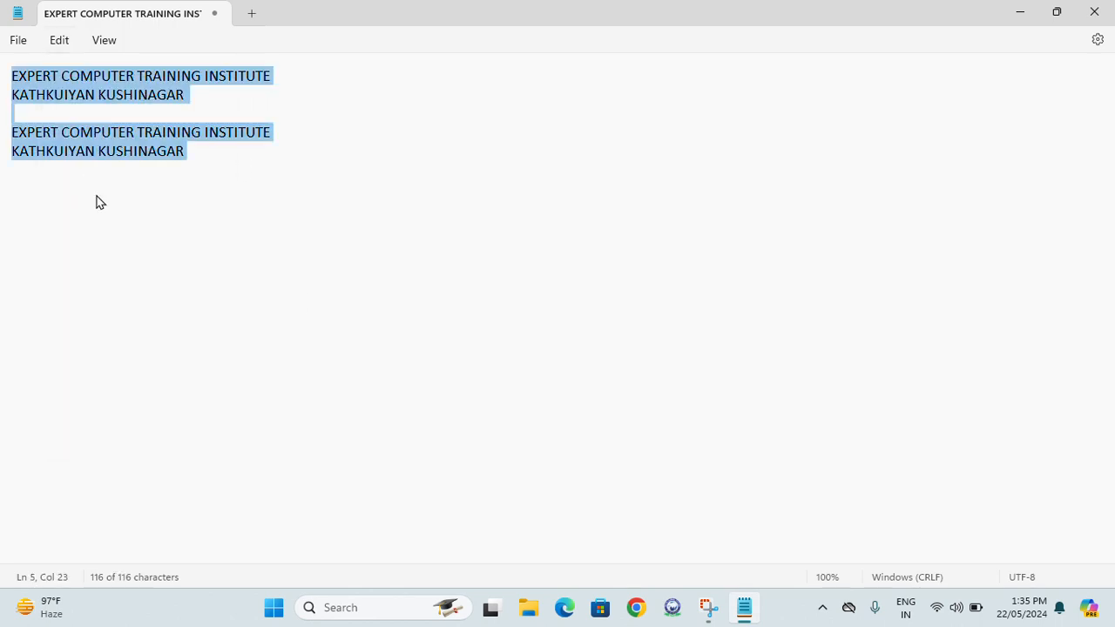
{"action": "left_click", "coordinate": [65, 43]}
{"action": "left_click", "coordinate": [309, 165]}
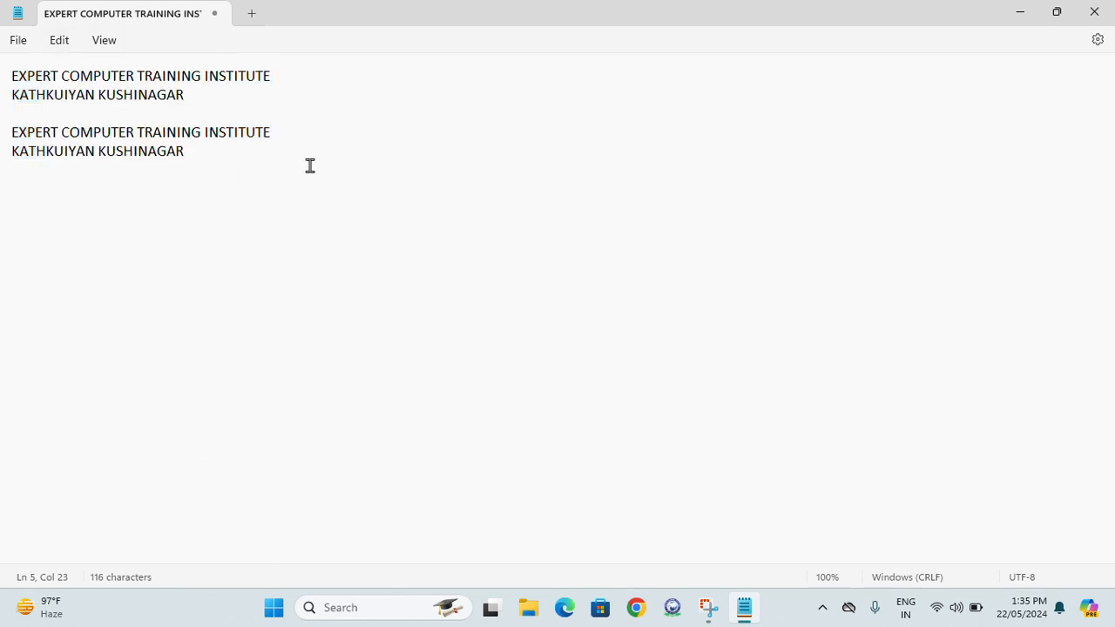
{"action": "left_click_drag", "start_coordinate": [309, 165], "coordinate": [68, 118]}
{"action": "key", "text": "ctrl+a"}
- Add the line "DATE & TIME" a few blank lines below the last line of text
{"action": "left_click", "coordinate": [215, 154]}
{"action": "key", "text": "Return"}
{"action": "key", "text": "Return"}
{"action": "key", "text": "Return"}
{"action": "type", "text": "DATE AD"}
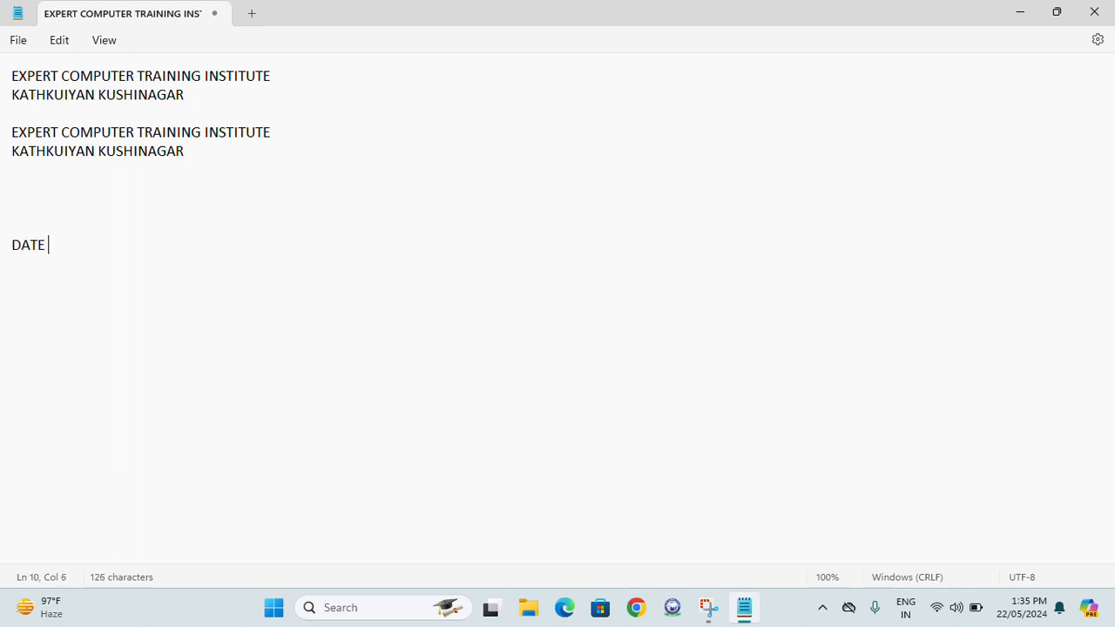
{"action": "key", "text": "BackSpace"}
{"action": "key", "text": "BackSpace"}
{"action": "type", "text": "& TIME"}
- Insert the current time and date twice after the "DATE & TIME" label
{"action": "left_click", "coordinate": [59, 40]}
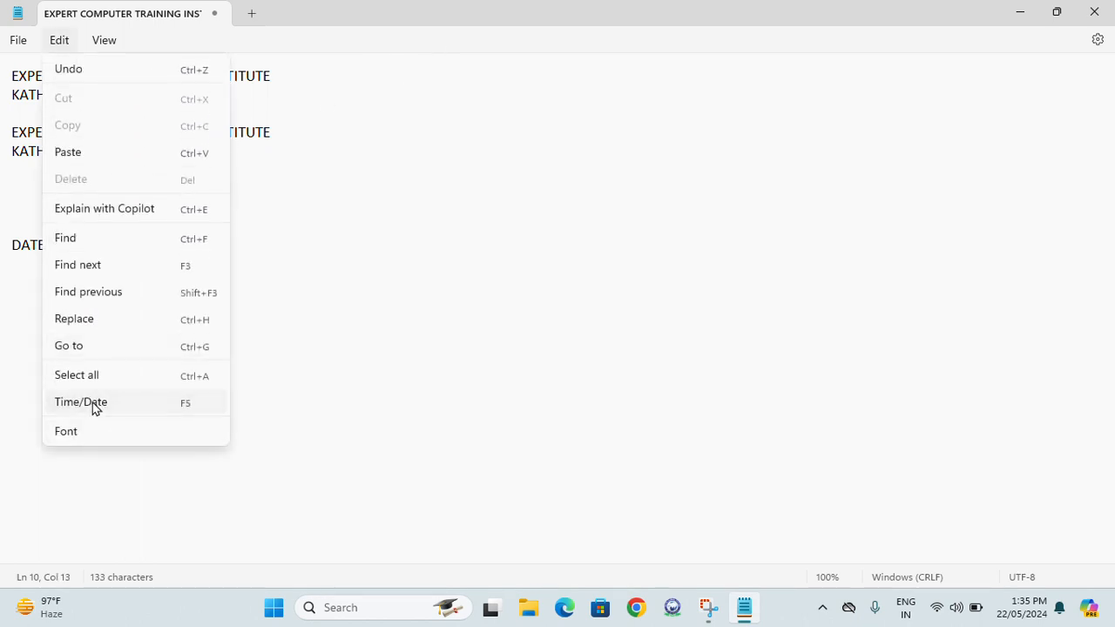
{"action": "left_click", "coordinate": [94, 408]}
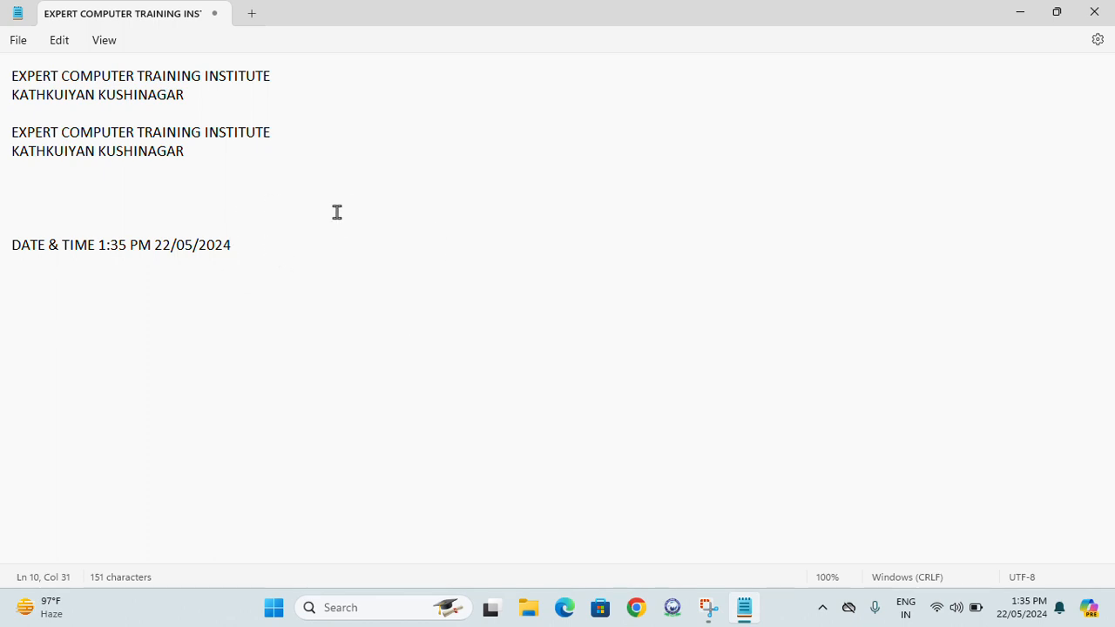
{"action": "key", "text": "F5"}
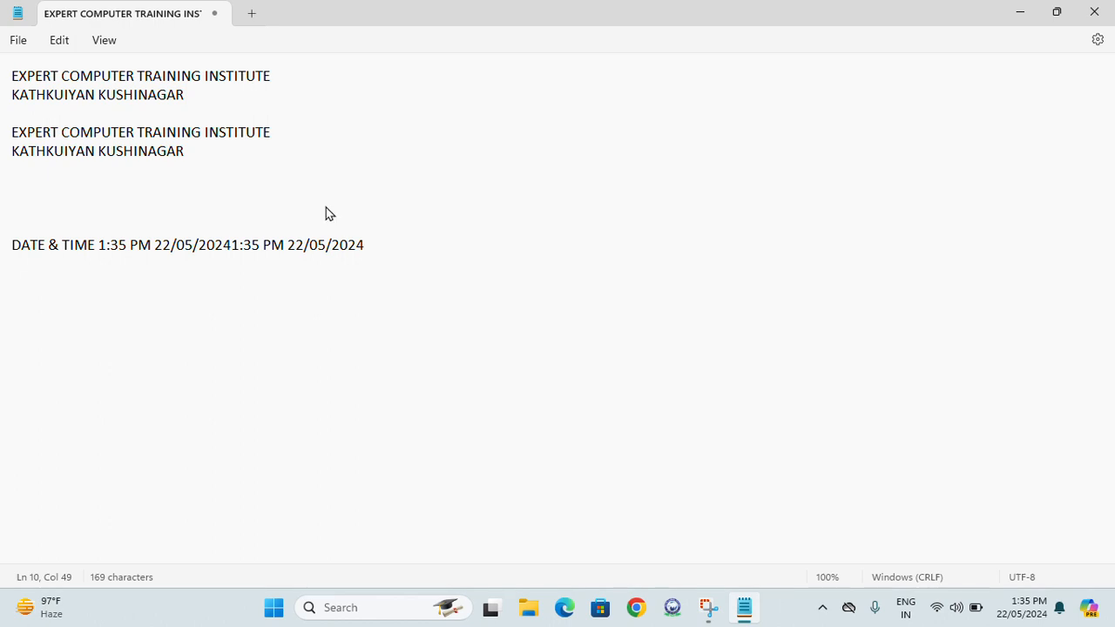
- Open the font settings and set the font family to Gentium Basic
{"action": "left_click", "coordinate": [50, 42]}
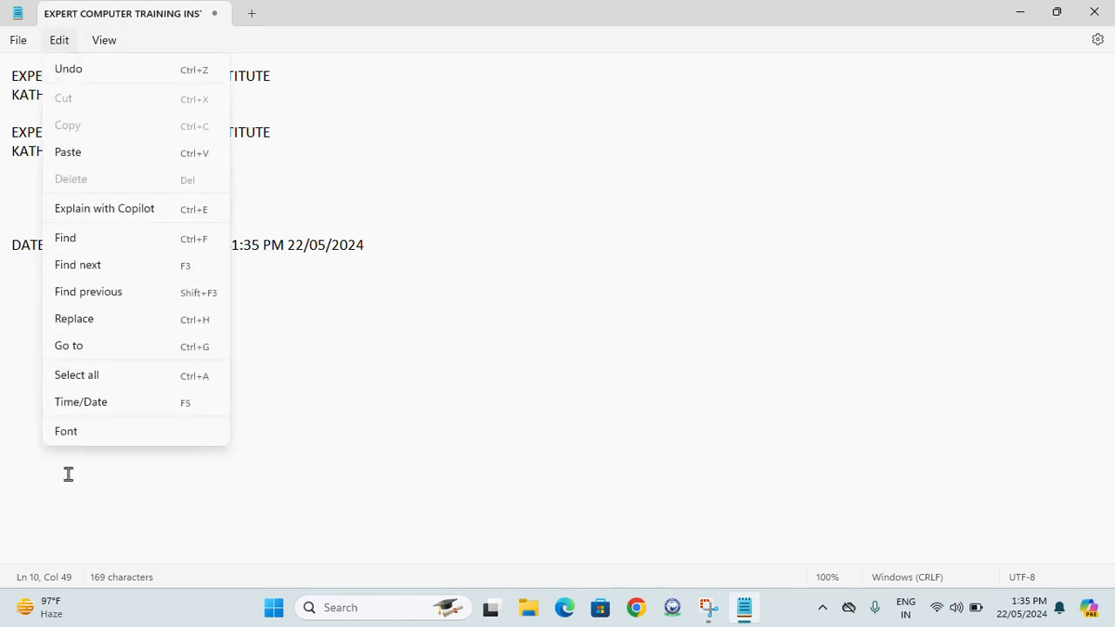
{"action": "left_click", "coordinate": [92, 434]}
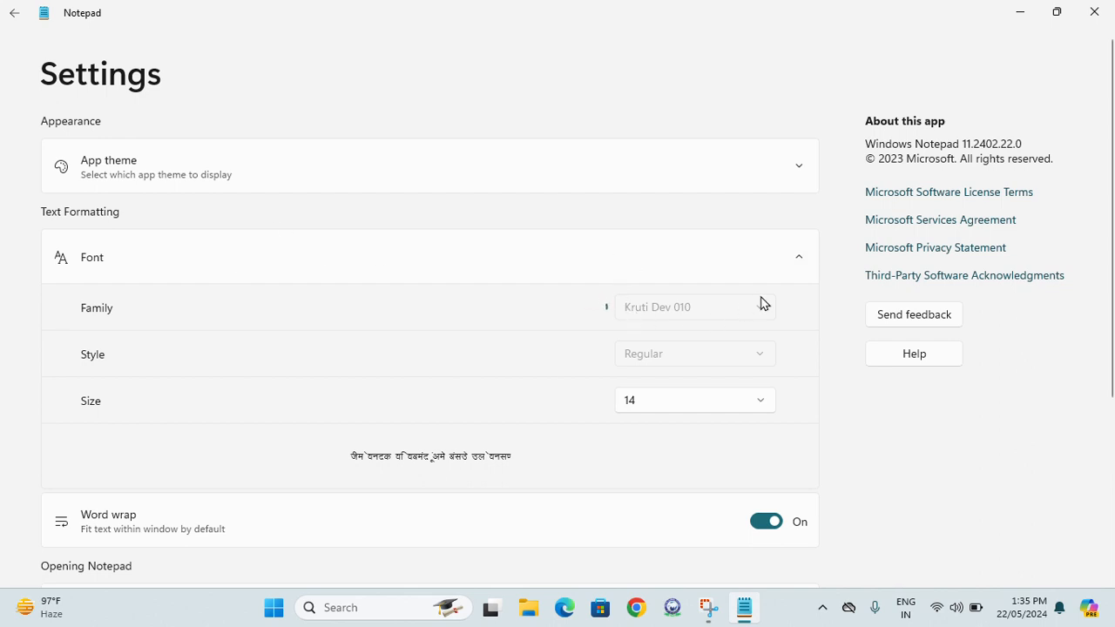
{"action": "left_click", "coordinate": [742, 317]}
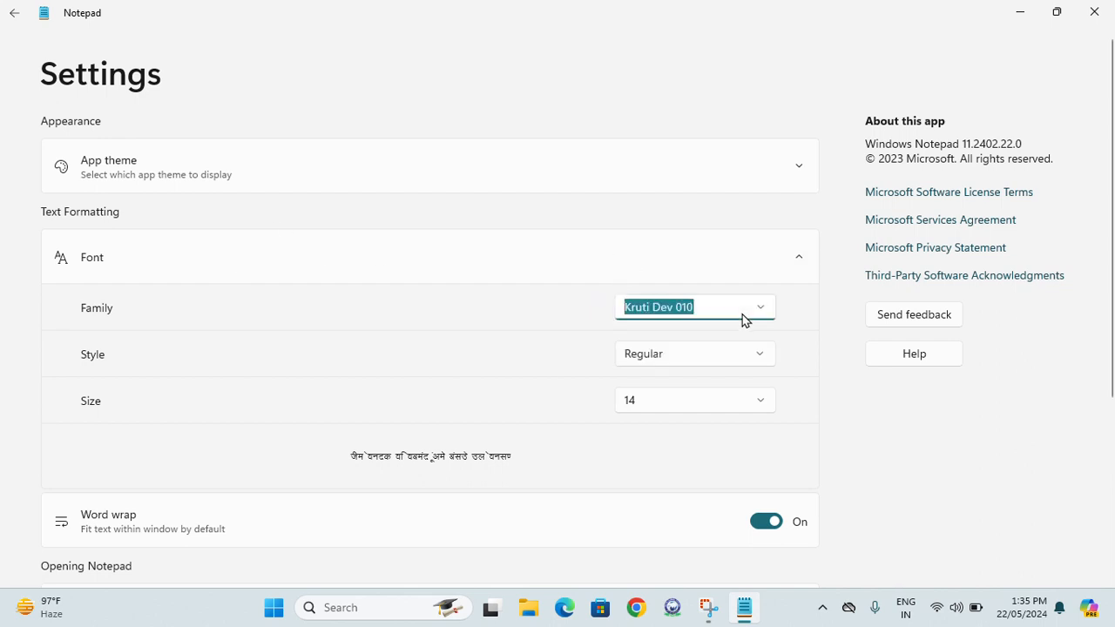
{"action": "left_click", "coordinate": [762, 311]}
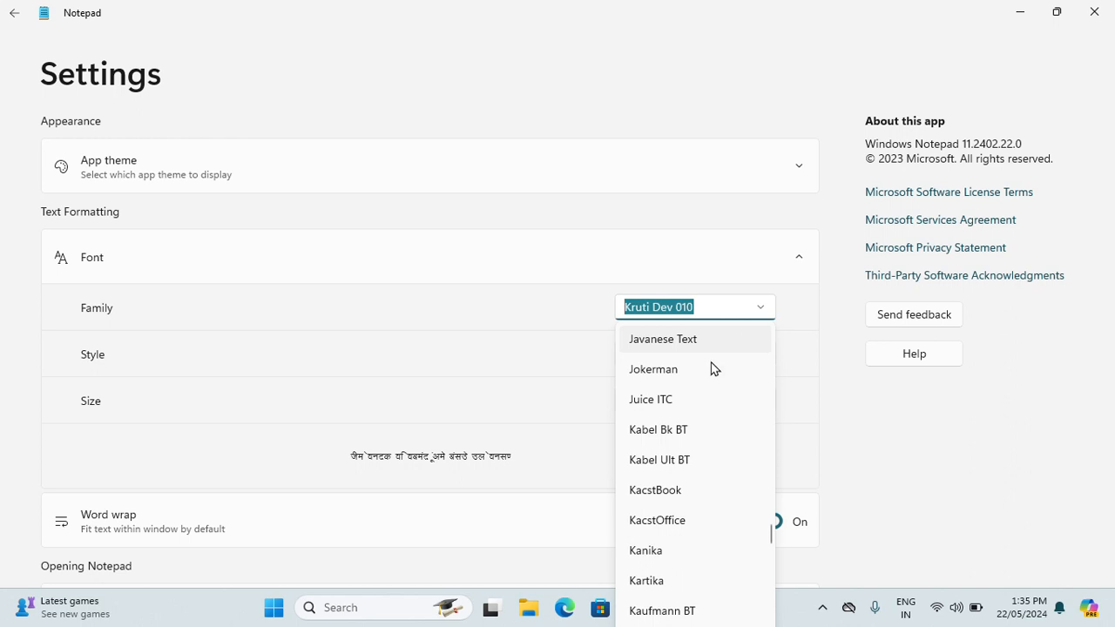
{"action": "scroll", "coordinate": [712, 369], "scroll_direction": "down", "scroll_amount": 15}
{"action": "scroll", "coordinate": [680, 418], "scroll_direction": "up", "scroll_amount": 20}
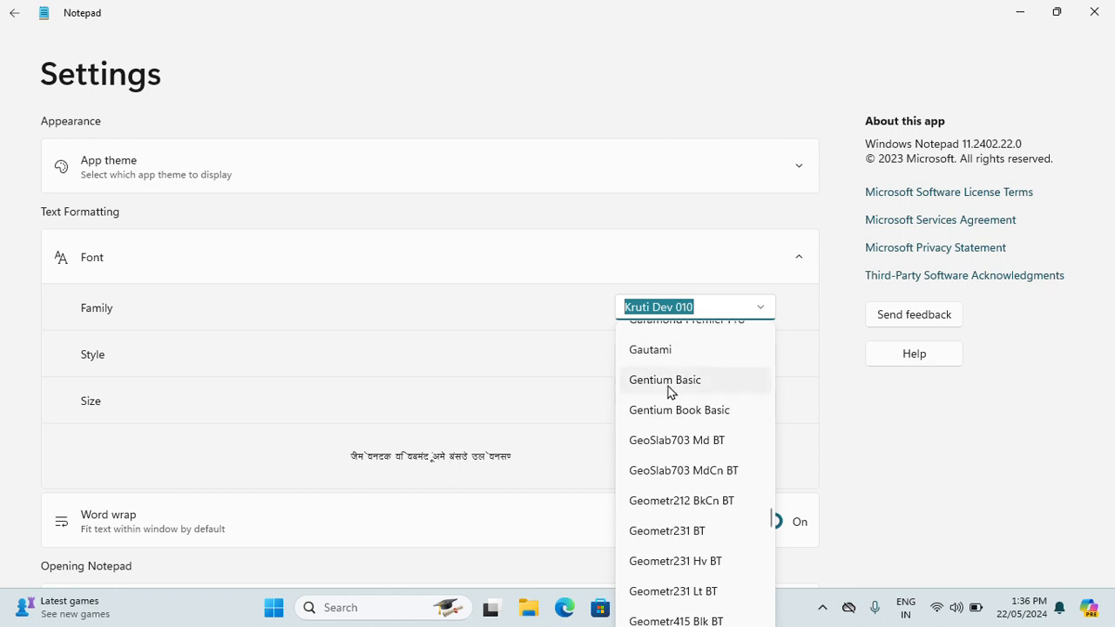
{"action": "left_click", "coordinate": [671, 380]}
- Change the font family to Edwardian Script ITC and return to the document
{"action": "left_click", "coordinate": [696, 308]}
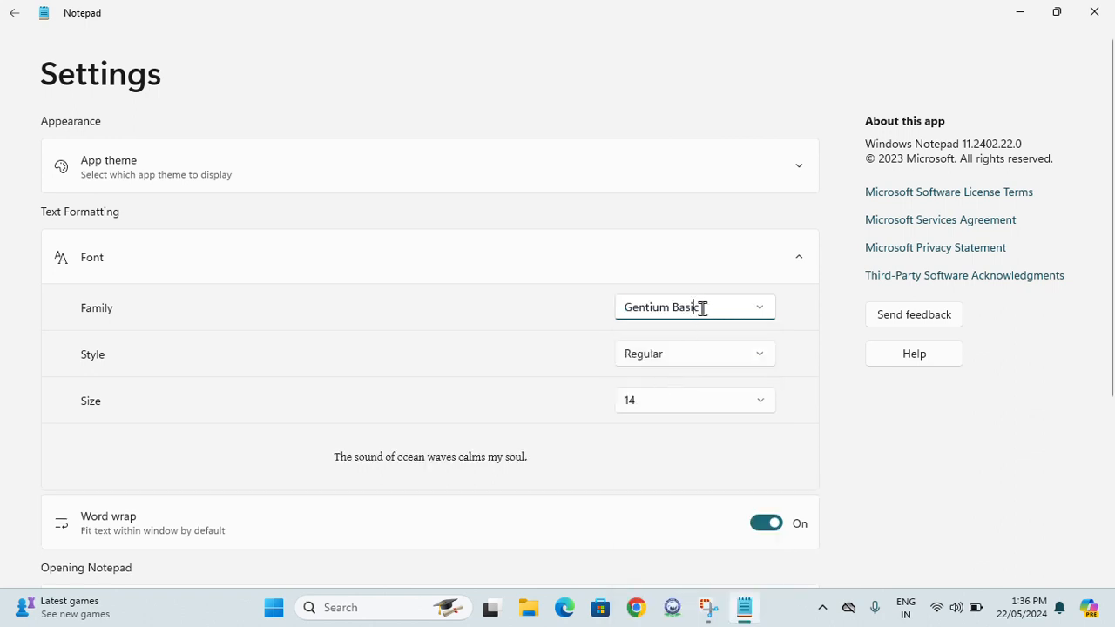
{"action": "left_click", "coordinate": [763, 310]}
{"action": "scroll", "coordinate": [669, 453], "scroll_direction": "up", "scroll_amount": 15}
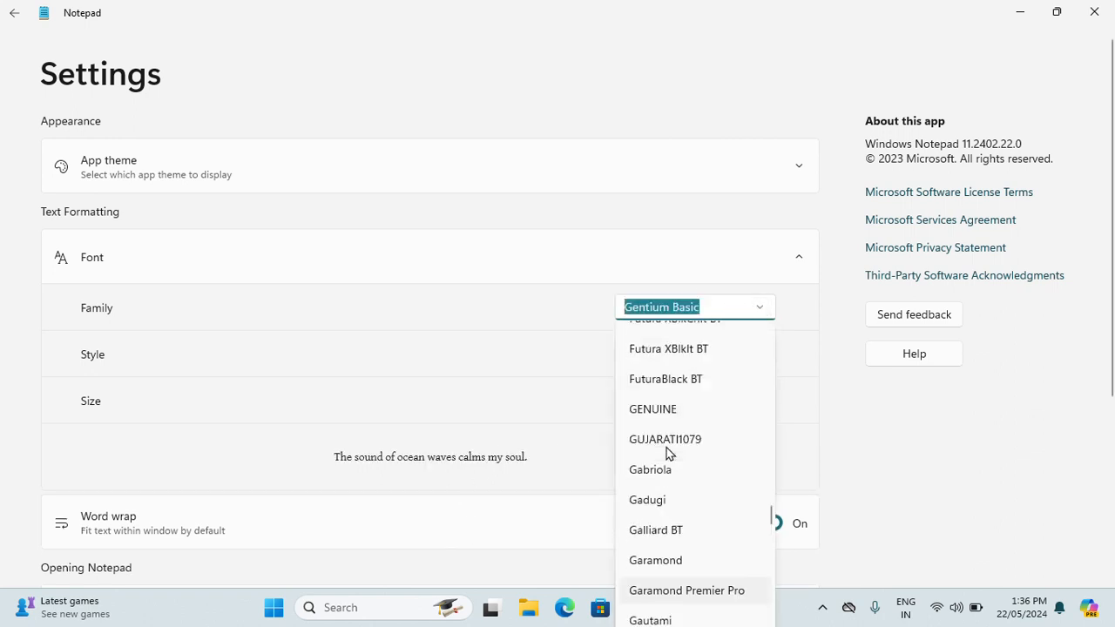
{"action": "left_click", "coordinate": [676, 405]}
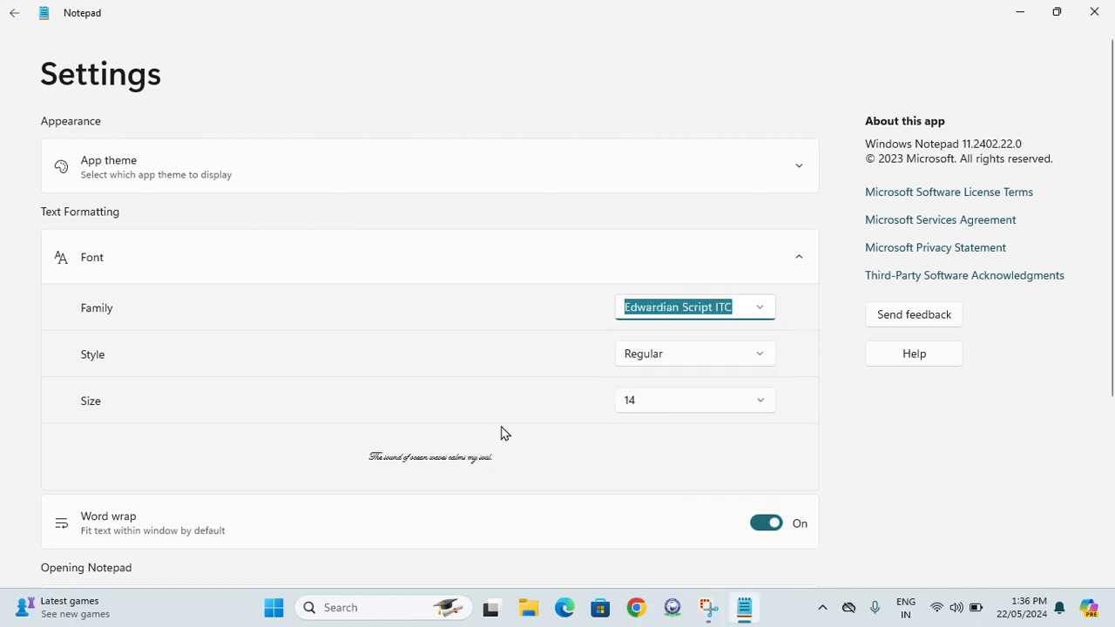
{"action": "left_click", "coordinate": [15, 13]}
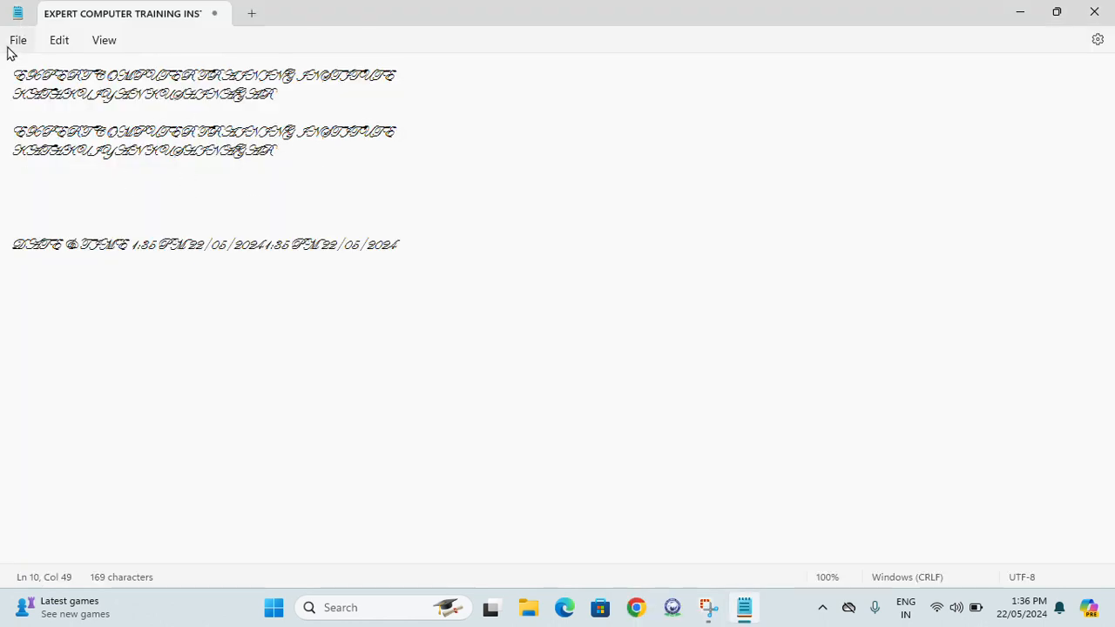
- Reopen the font settings and set the font family to Ebrima
{"action": "left_click", "coordinate": [61, 42]}
{"action": "left_click", "coordinate": [135, 431]}
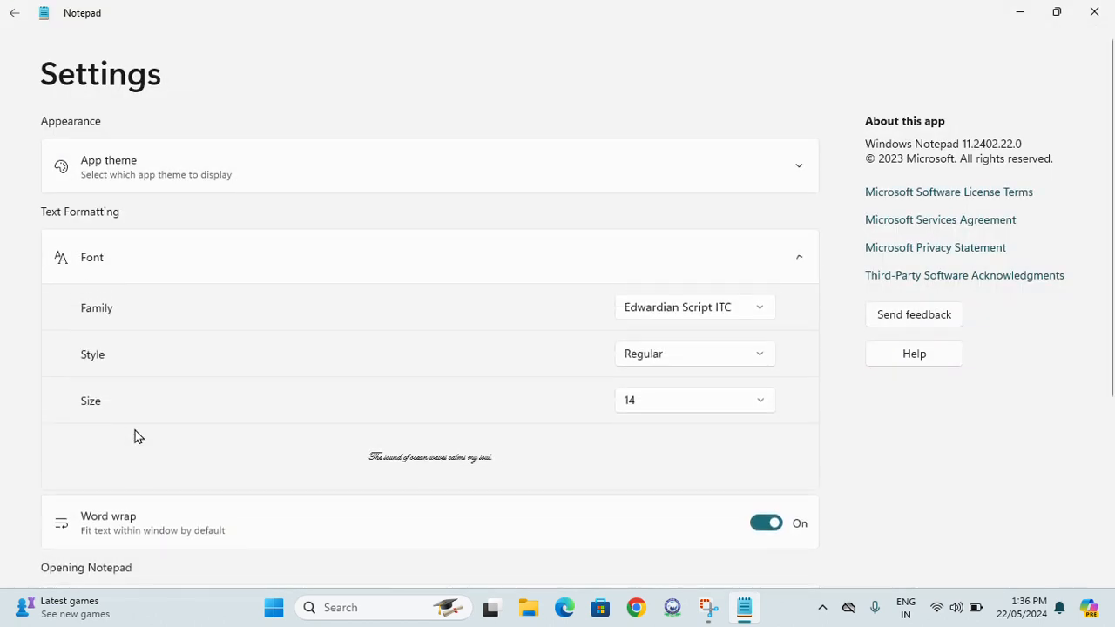
{"action": "left_click", "coordinate": [755, 318]}
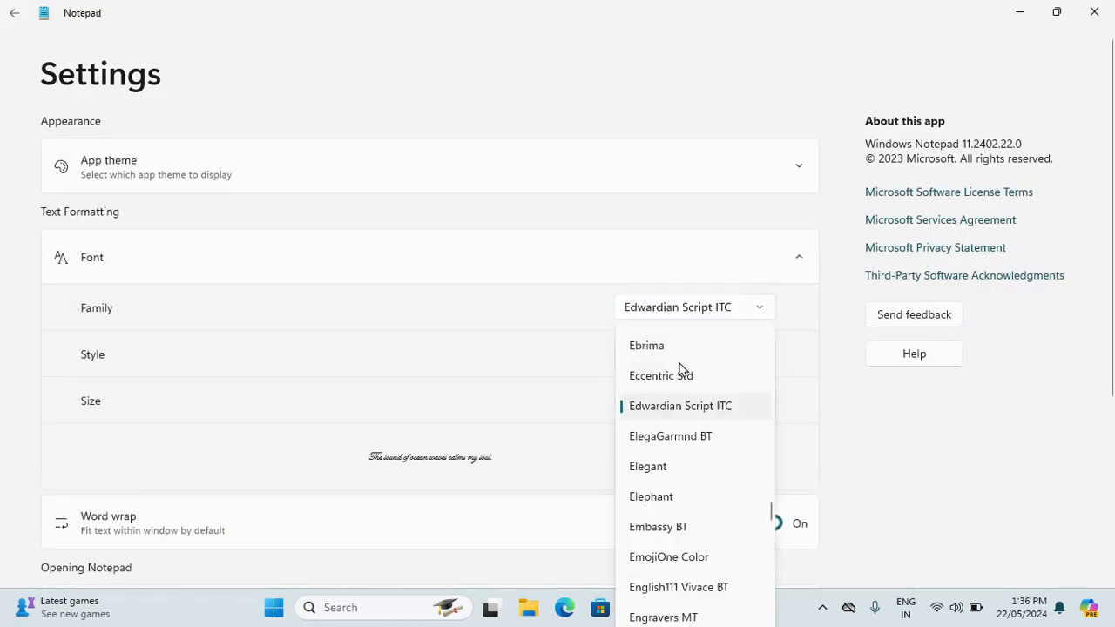
{"action": "left_click", "coordinate": [687, 352]}
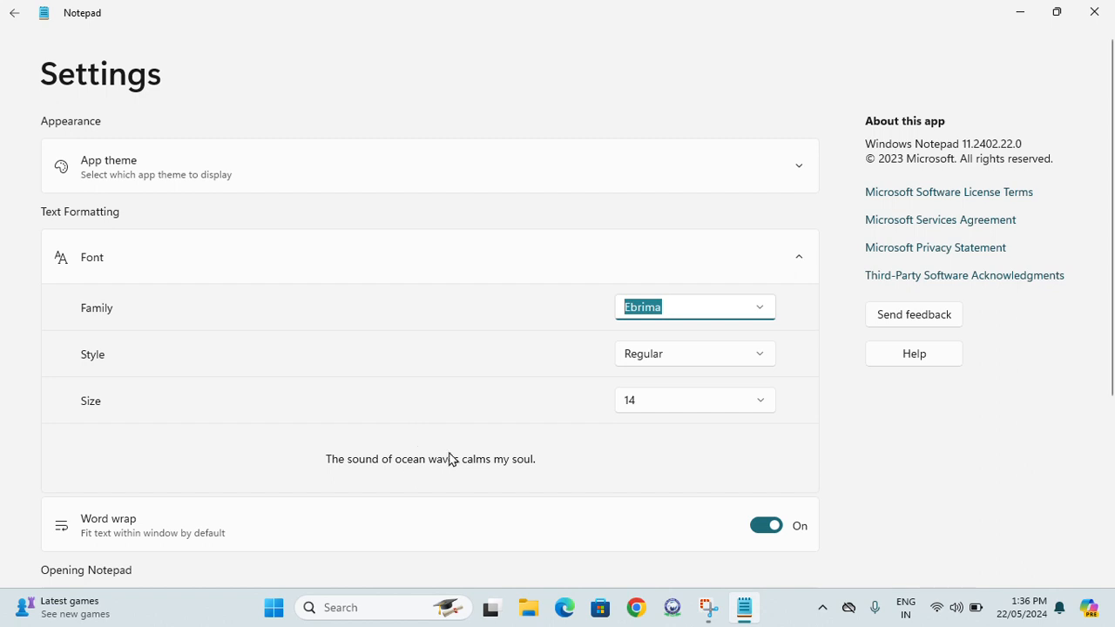
- Set the font style to Bold and the size to 16, and return to the document
{"action": "left_click", "coordinate": [660, 360]}
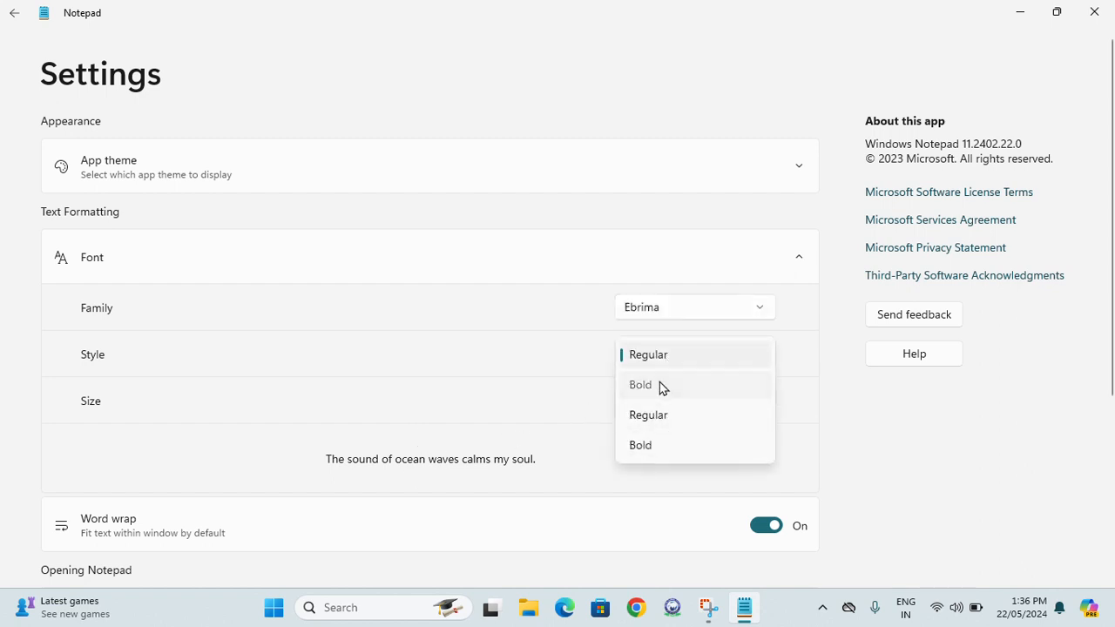
{"action": "left_click", "coordinate": [659, 386]}
{"action": "left_click", "coordinate": [663, 403]}
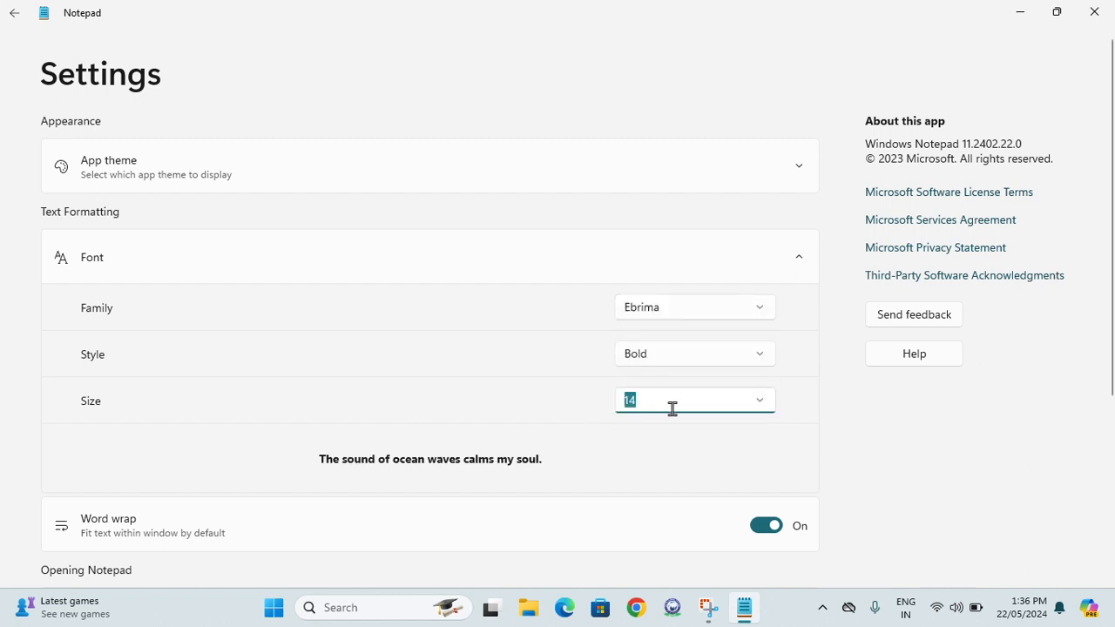
{"action": "left_click", "coordinate": [765, 404]}
{"action": "scroll", "coordinate": [653, 498], "scroll_direction": "down", "scroll_amount": 1}
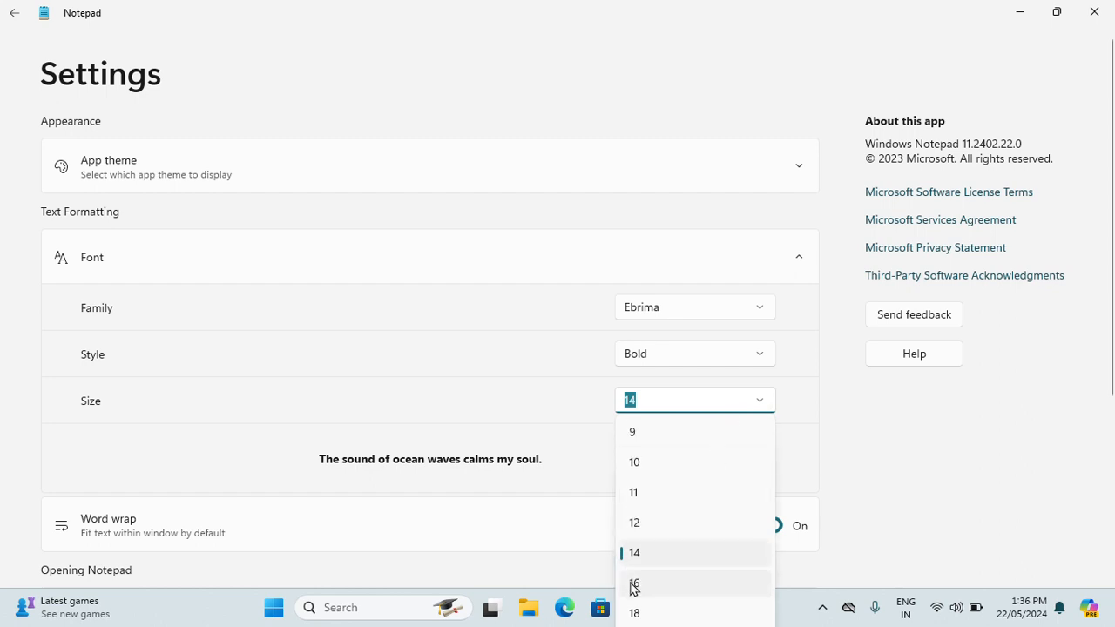
{"action": "left_click", "coordinate": [632, 583]}
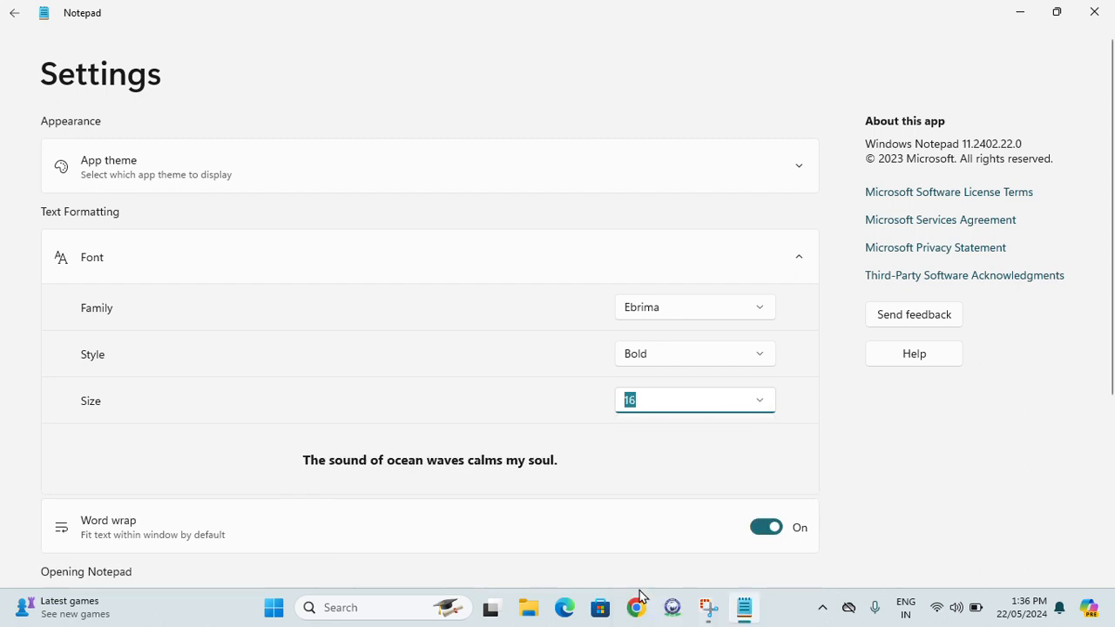
{"action": "left_click", "coordinate": [15, 13]}
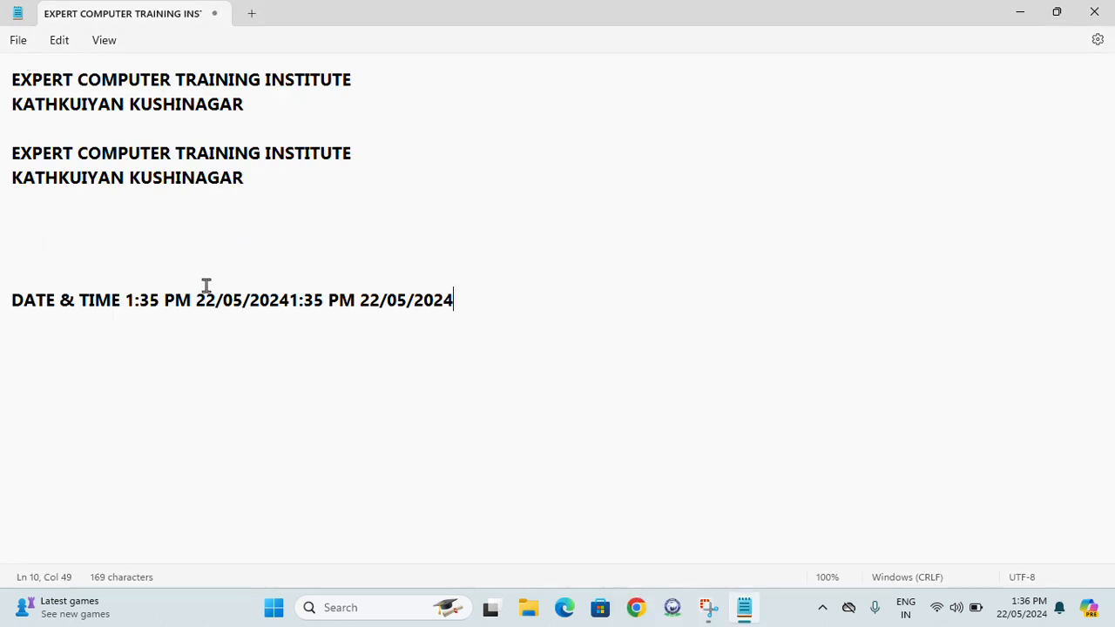
- Reopen the font settings, look through the options below them, and return to the document
{"action": "left_click", "coordinate": [57, 40]}
{"action": "left_click", "coordinate": [119, 432]}
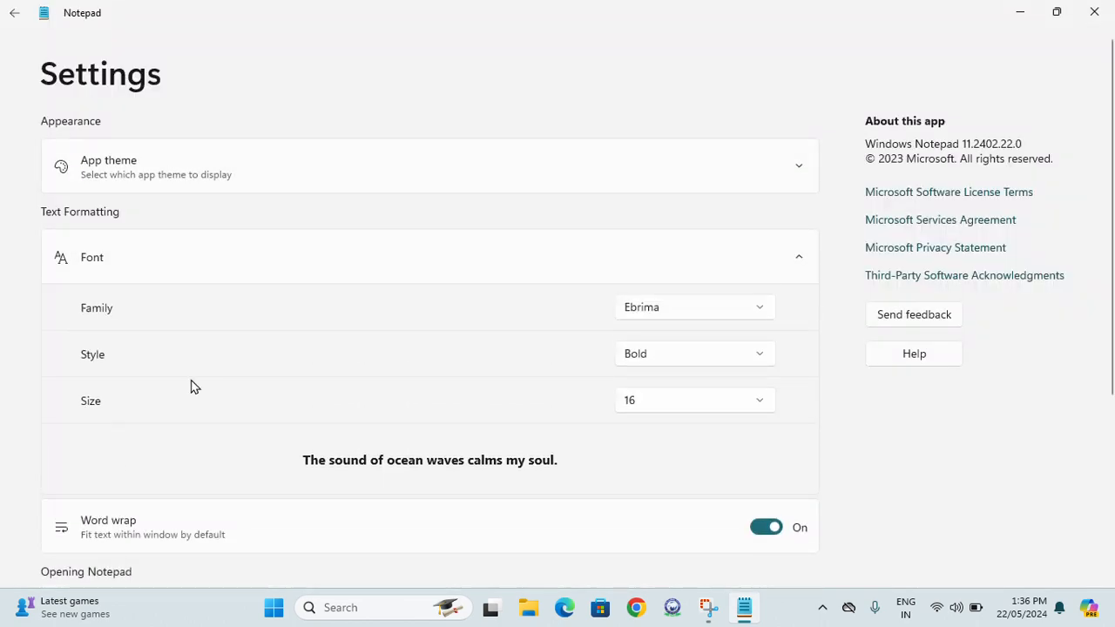
{"action": "scroll", "coordinate": [351, 317], "scroll_direction": "down", "scroll_amount": 4}
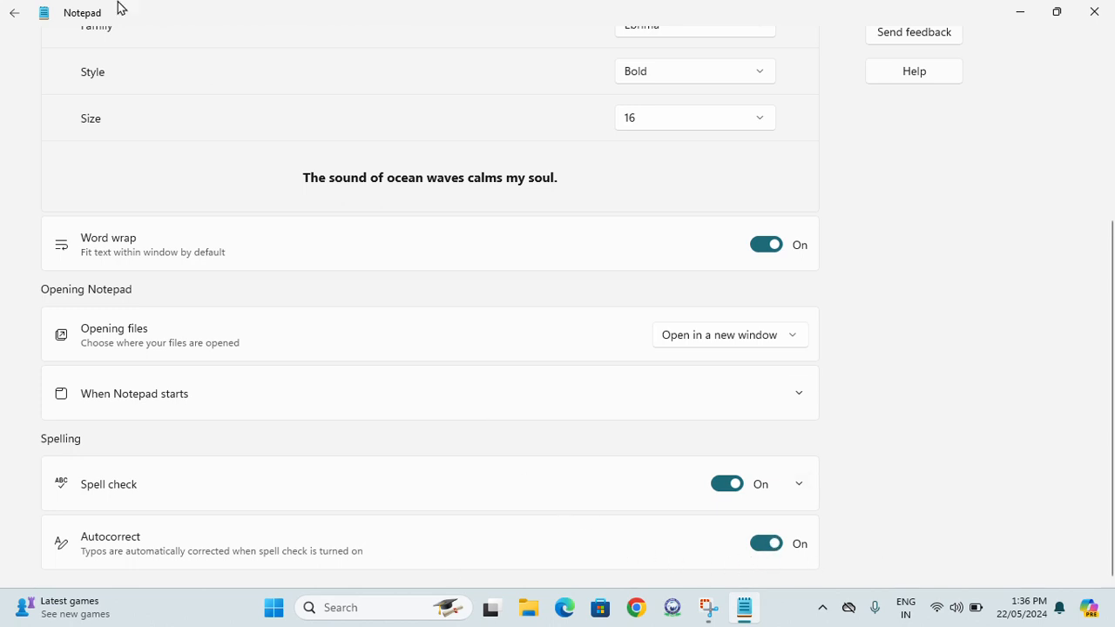
{"action": "left_click", "coordinate": [14, 14]}
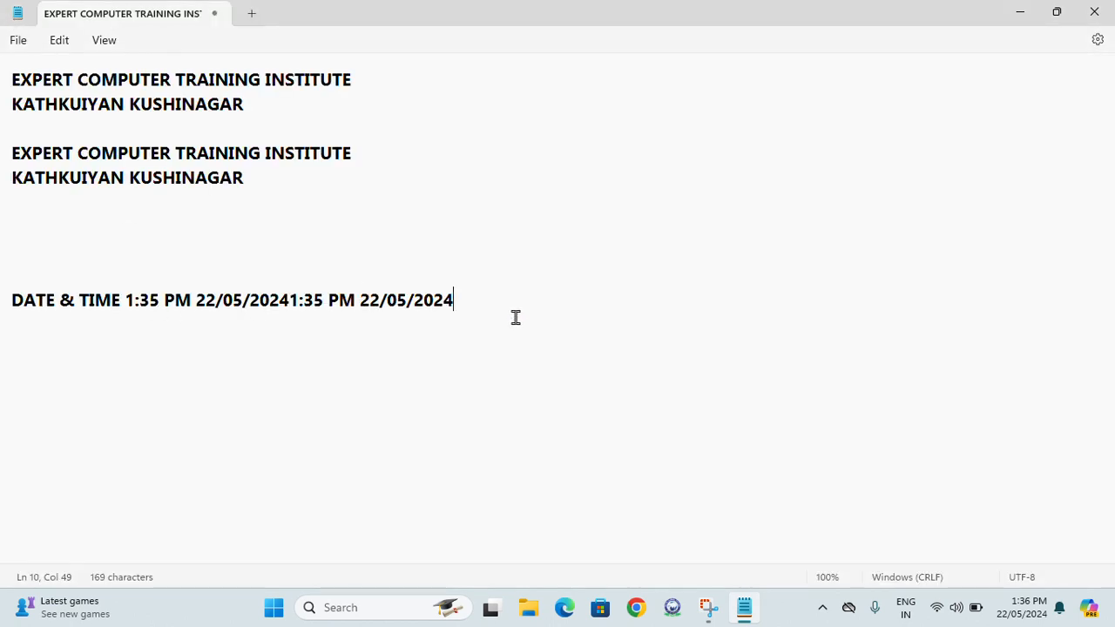
- Add the word "computer" on a new line below the date and time
{"action": "key", "text": "Return"}
{"action": "type", "text": "com"}
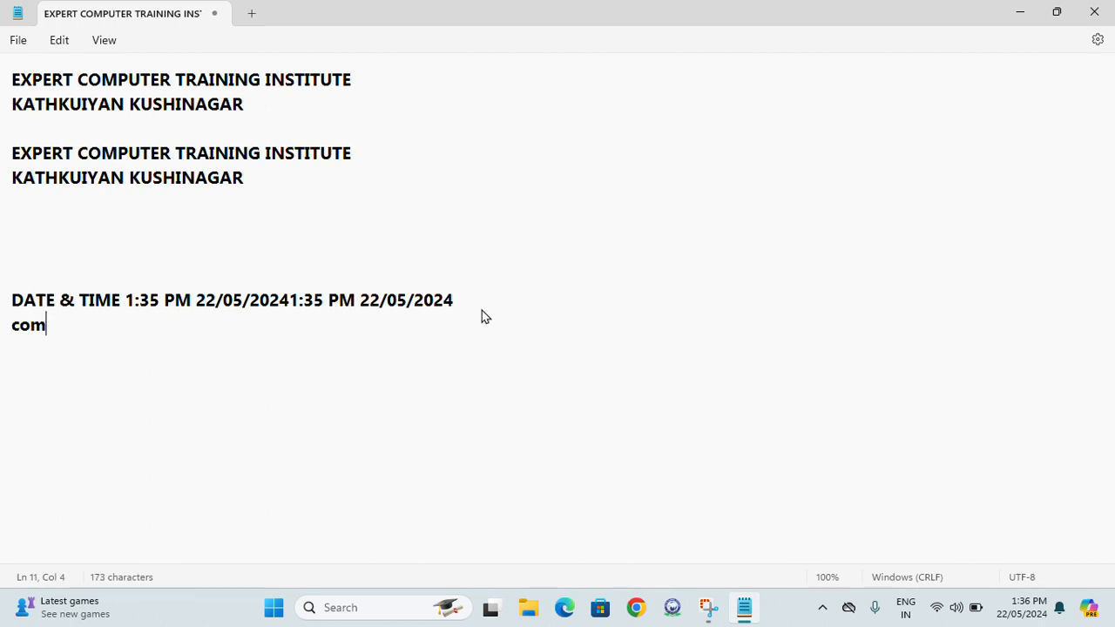
{"action": "type", "text": "pputer"}
{"action": "left_click", "coordinate": [65, 322]}
- Examine the Spell check and Autocorrect options in the settings and return to the document
{"action": "left_click", "coordinate": [59, 41]}
{"action": "left_click", "coordinate": [88, 435]}
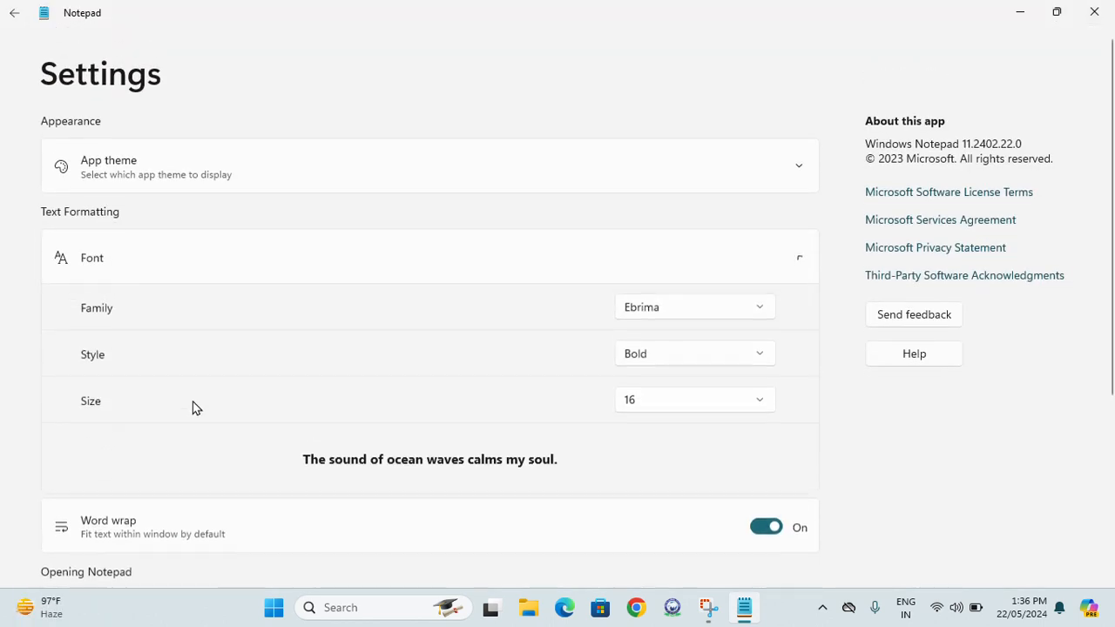
{"action": "scroll", "coordinate": [322, 393], "scroll_direction": "down", "scroll_amount": 3}
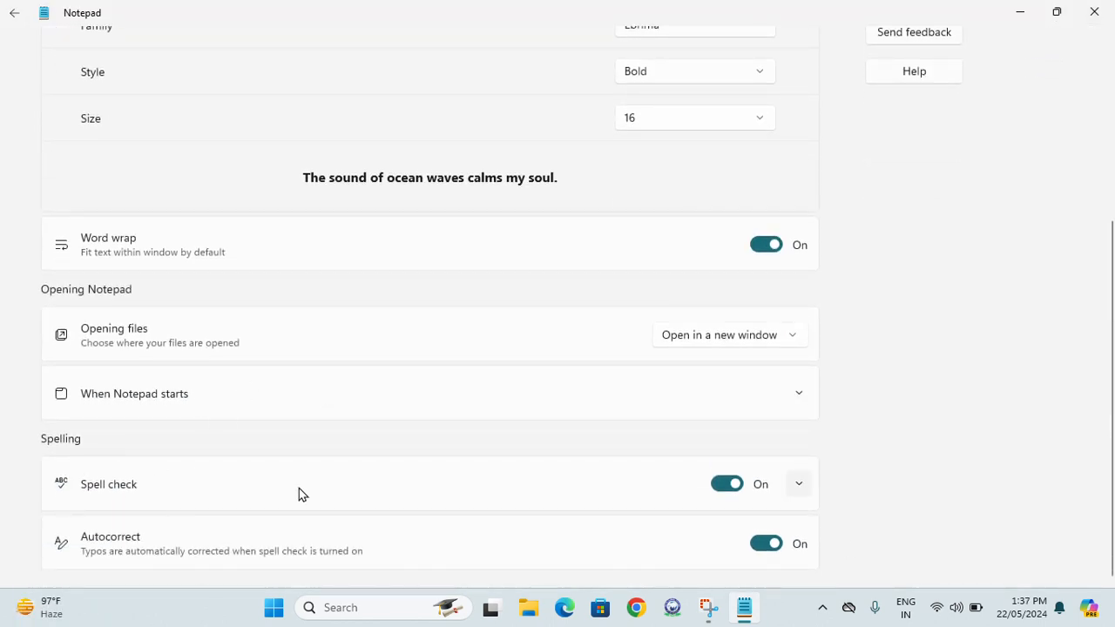
{"action": "left_click", "coordinate": [16, 15]}
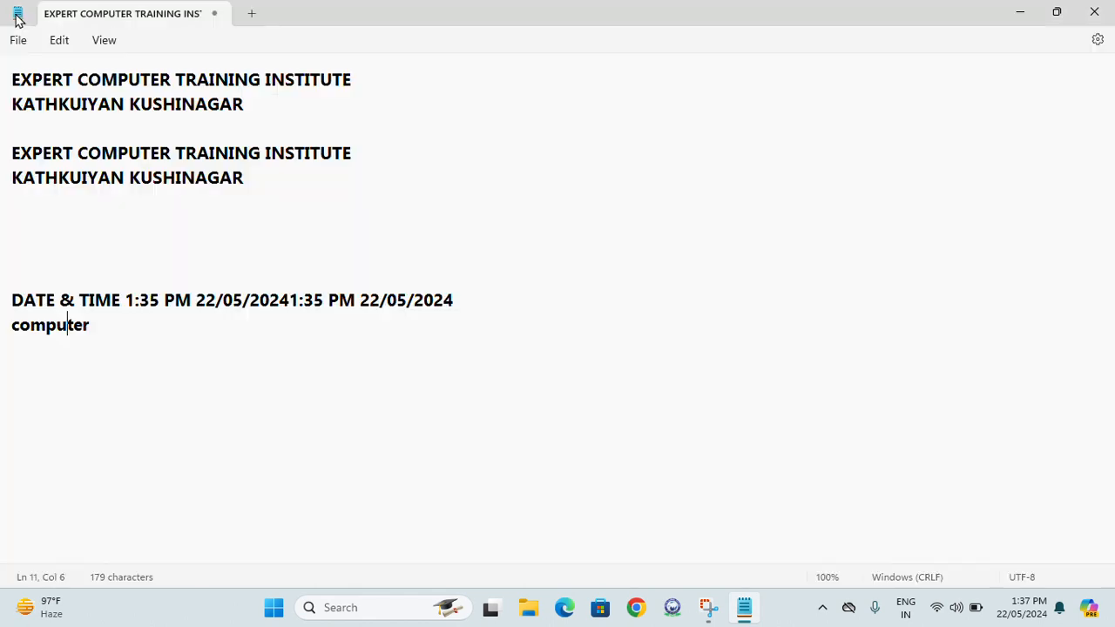
- Review the whole settings page, from the font options to the spelling options, and go back to the document
{"action": "left_click", "coordinate": [61, 44]}
{"action": "left_click", "coordinate": [94, 430]}
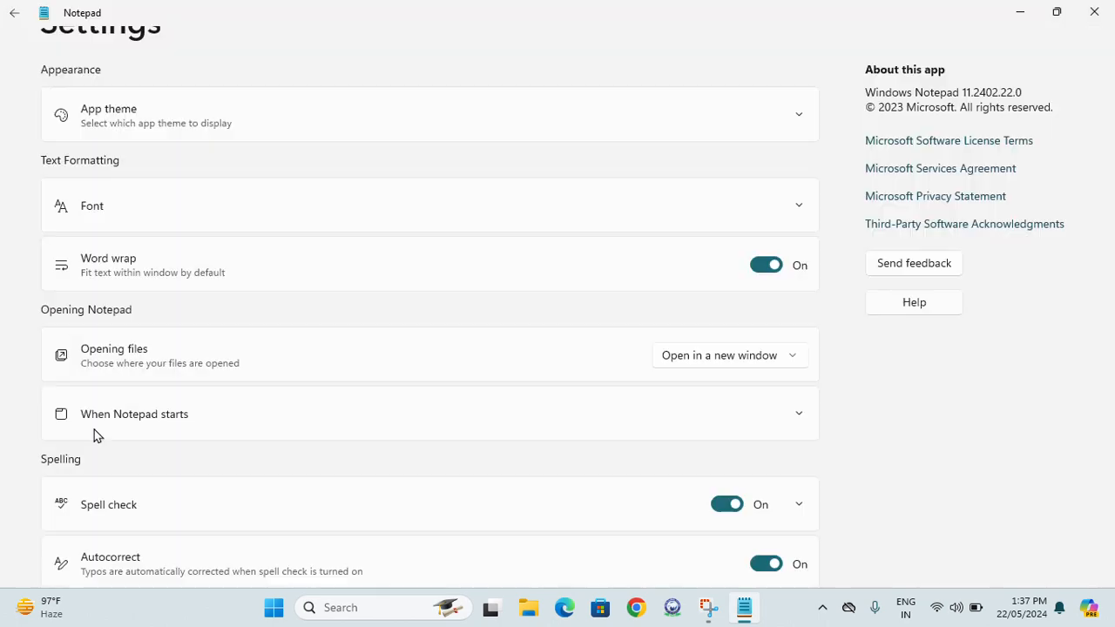
{"action": "scroll", "coordinate": [662, 235], "scroll_direction": "down", "scroll_amount": 2}
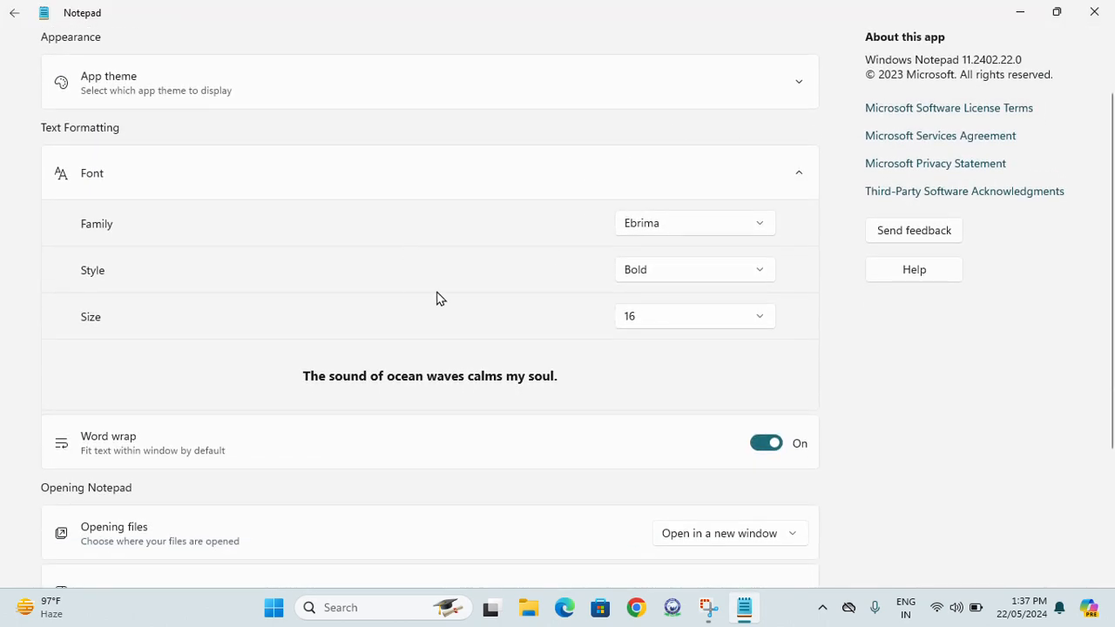
{"action": "scroll", "coordinate": [610, 305], "scroll_direction": "down", "scroll_amount": 1}
{"action": "scroll", "coordinate": [502, 357], "scroll_direction": "down", "scroll_amount": 2}
{"action": "scroll", "coordinate": [349, 218], "scroll_direction": "up", "scroll_amount": 4}
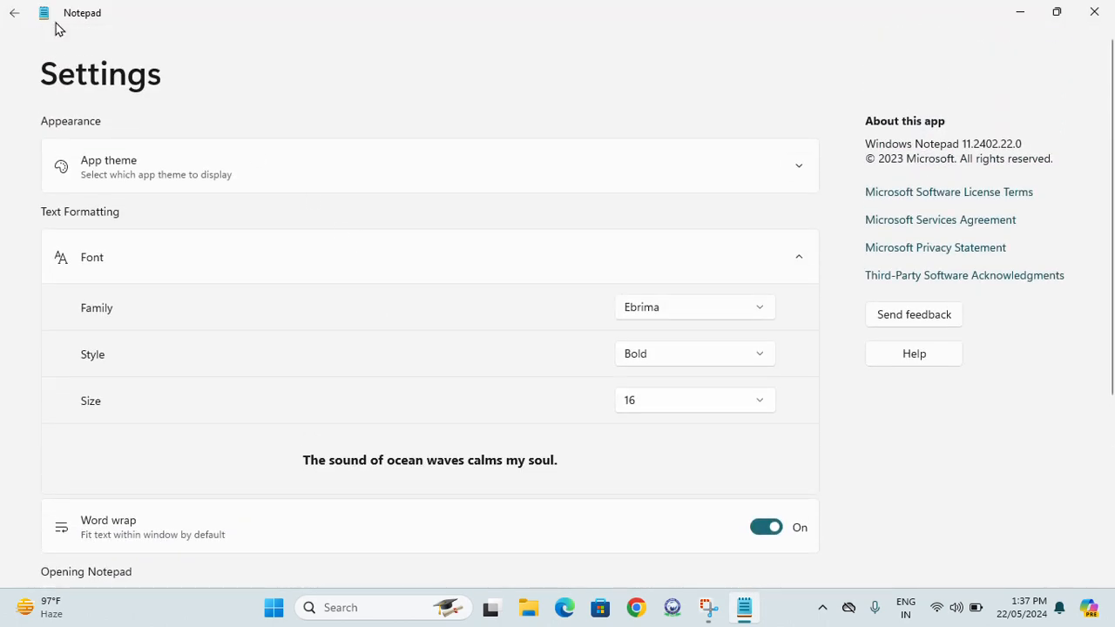
{"action": "left_click", "coordinate": [12, 12]}
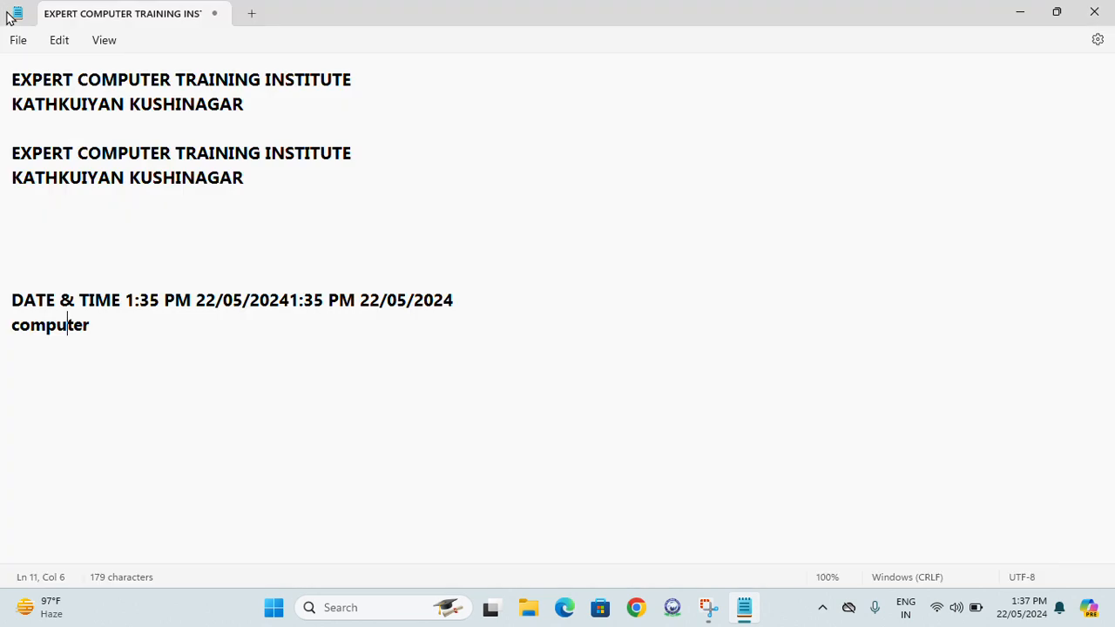
- Look over the zoom options and zoom the document in to 140%
{"action": "left_click", "coordinate": [118, 43]}
{"action": "mouse_move", "coordinate": [149, 70]}
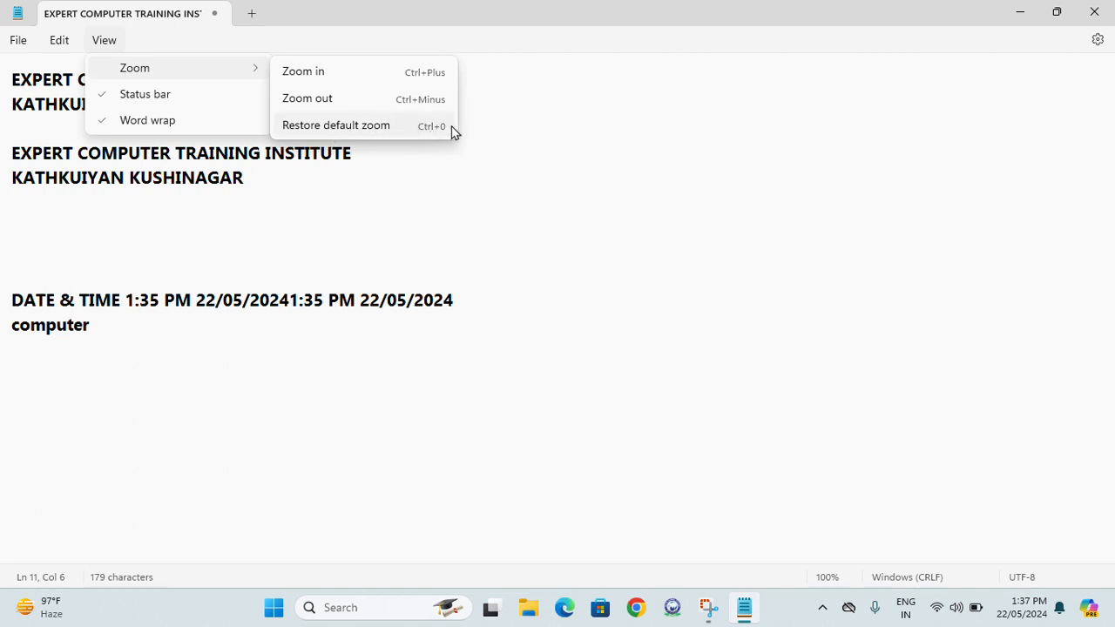
{"action": "left_click", "coordinate": [348, 207]}
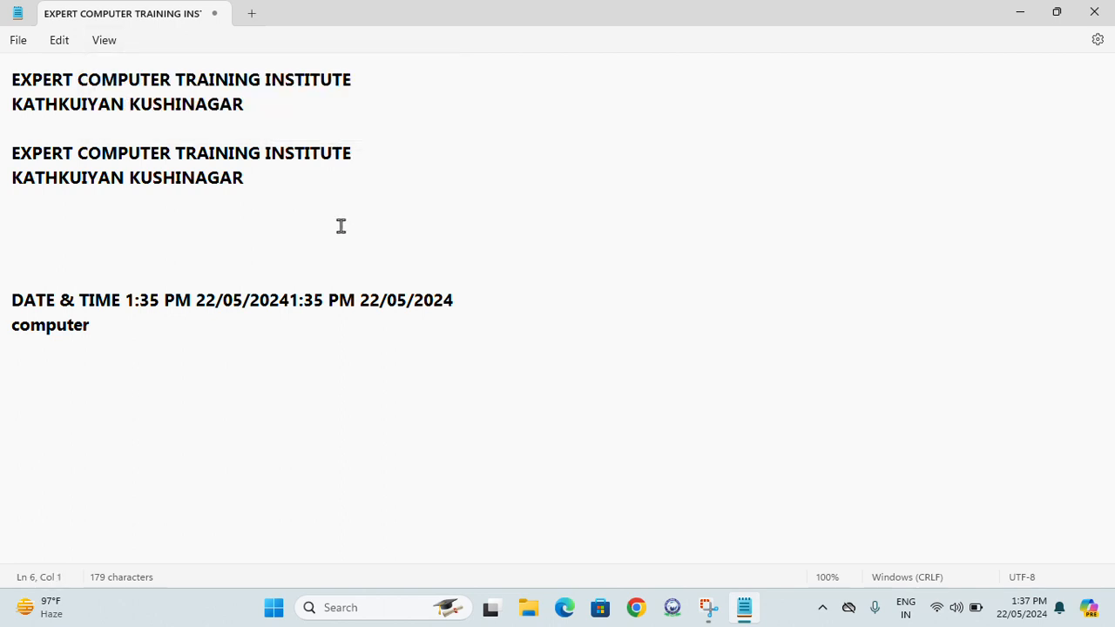
{"action": "key", "text": "ctrl+plus"}
{"action": "key", "text": "ctrl+plus"}
{"action": "key", "text": "ctrl+plus"}
{"action": "key", "text": "ctrl+plus"}
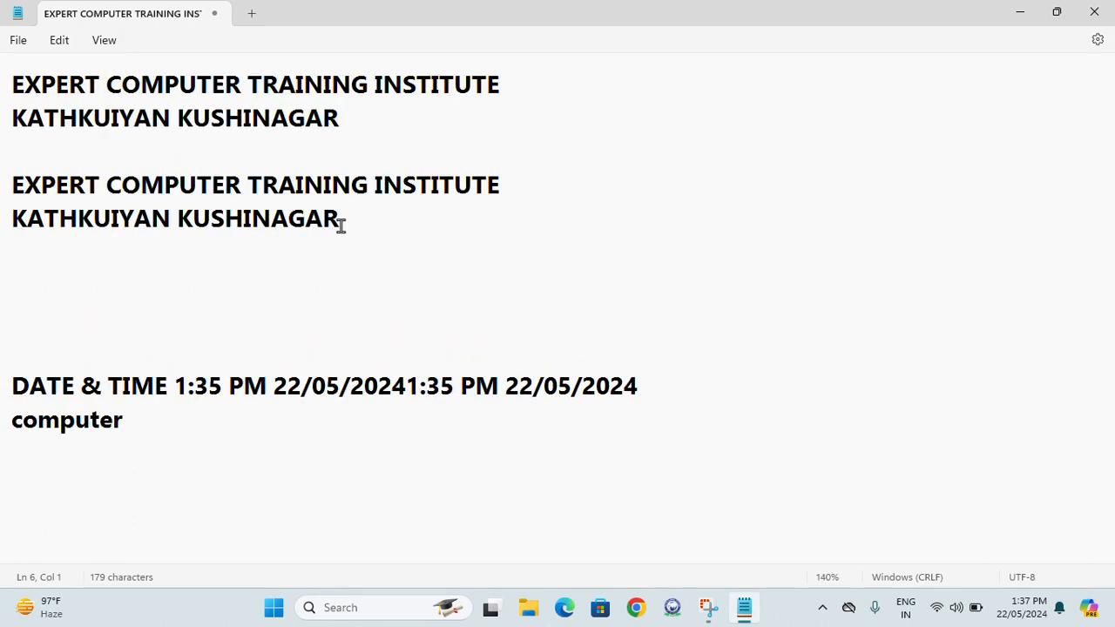
- Zoom the document out to 30% and restore the default zoom
{"action": "key", "text": "ctrl+minus"}
{"action": "key", "text": "ctrl+minus"}
{"action": "key", "text": "ctrl+minus"}
{"action": "key", "text": "ctrl+minus"}
{"action": "key", "text": "ctrl+minus"}
{"action": "key", "text": "ctrl+minus"}
{"action": "key", "text": "ctrl+minus"}
{"action": "key", "text": "ctrl+minus"}
{"action": "key", "text": "ctrl+minus"}
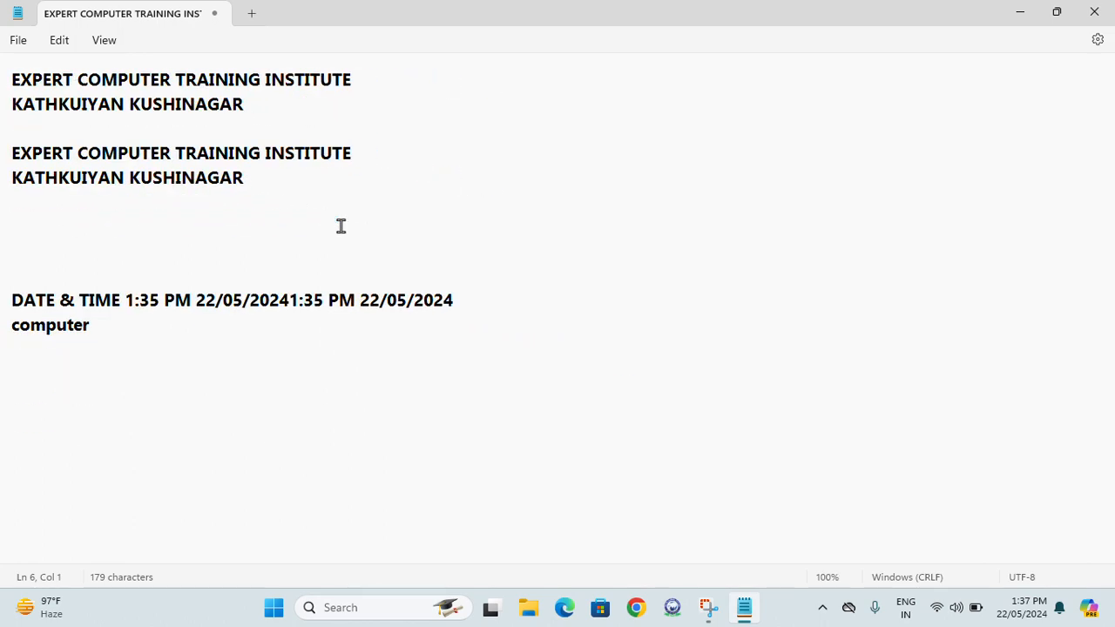
{"action": "key", "text": "ctrl+minus"}
{"action": "key", "text": "ctrl+minus"}
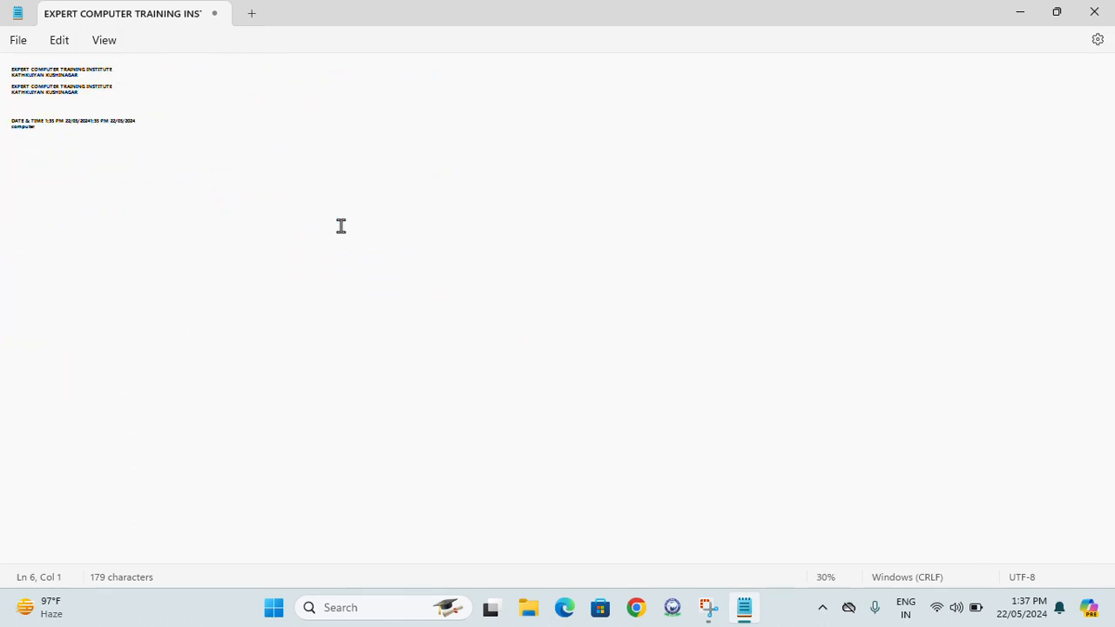
{"action": "key", "text": "ctrl+0"}
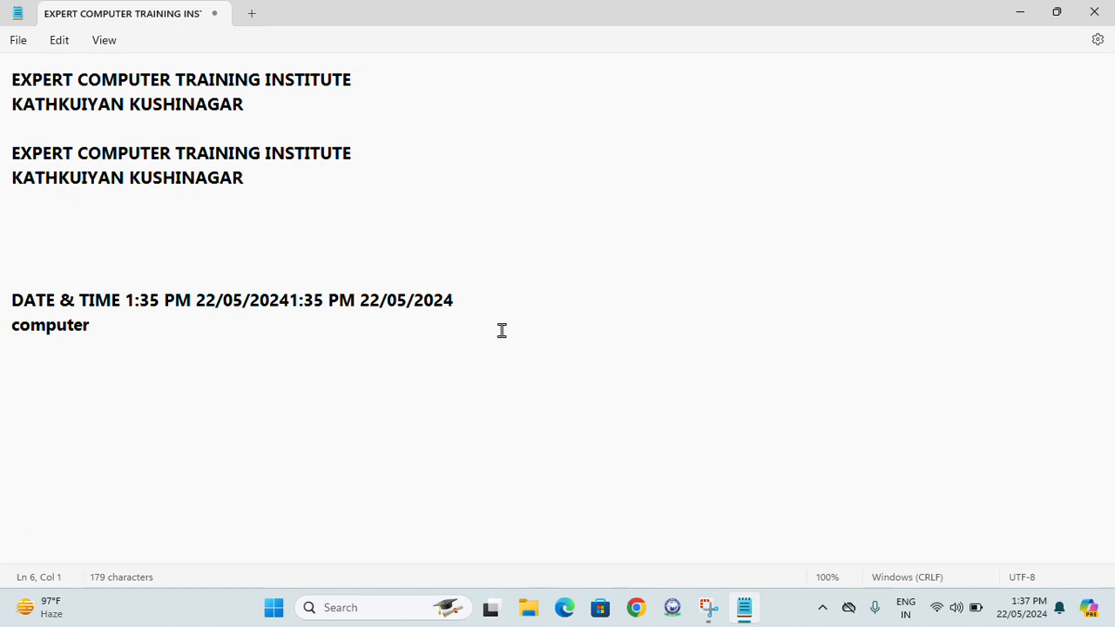
- Select and delete all the text in the document
{"action": "key", "text": "ctrl+a"}
{"action": "key", "text": "Delete"}
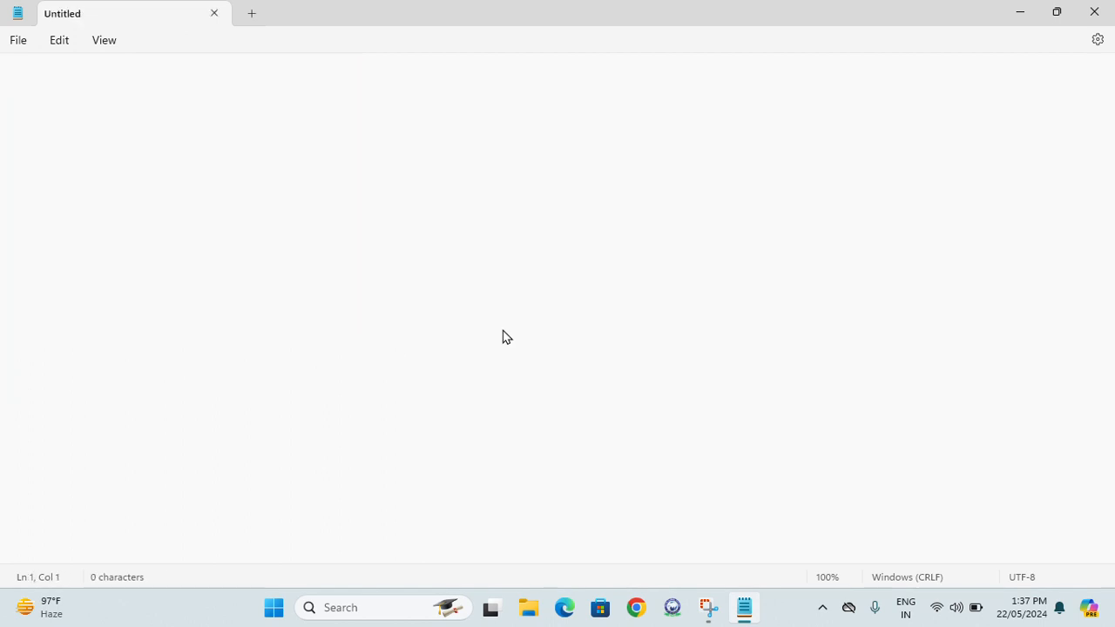
- Enter the sample text "hajjhhj GJJJJJ" on the first line and "ajjkk" on the second line
{"action": "type", "text": "hajjhhj"}
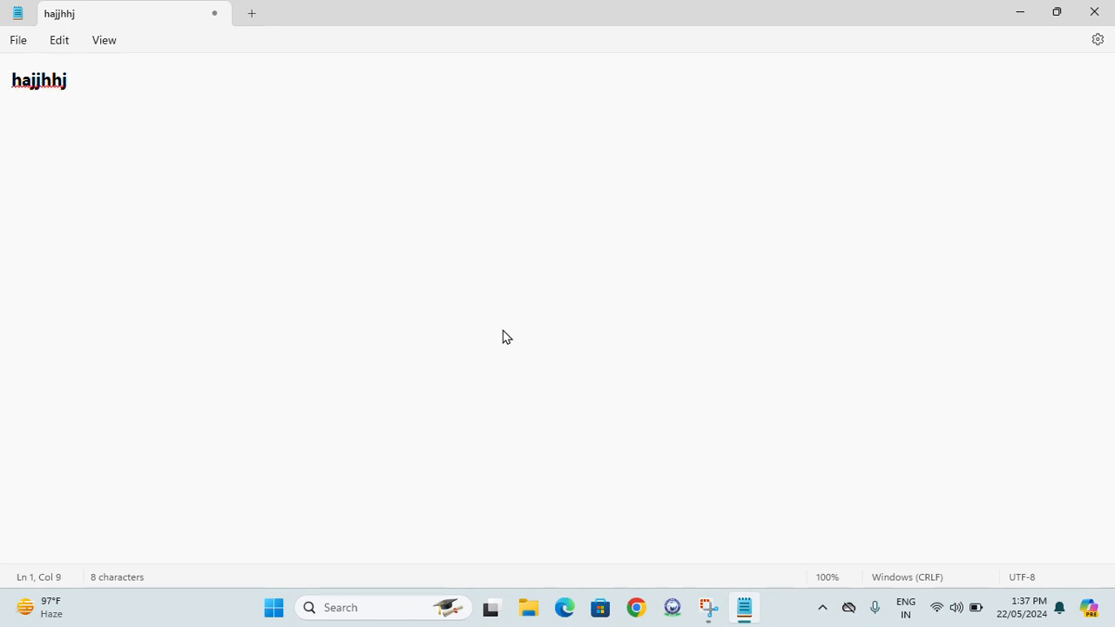
{"action": "type", "text": " GJJJJ"}
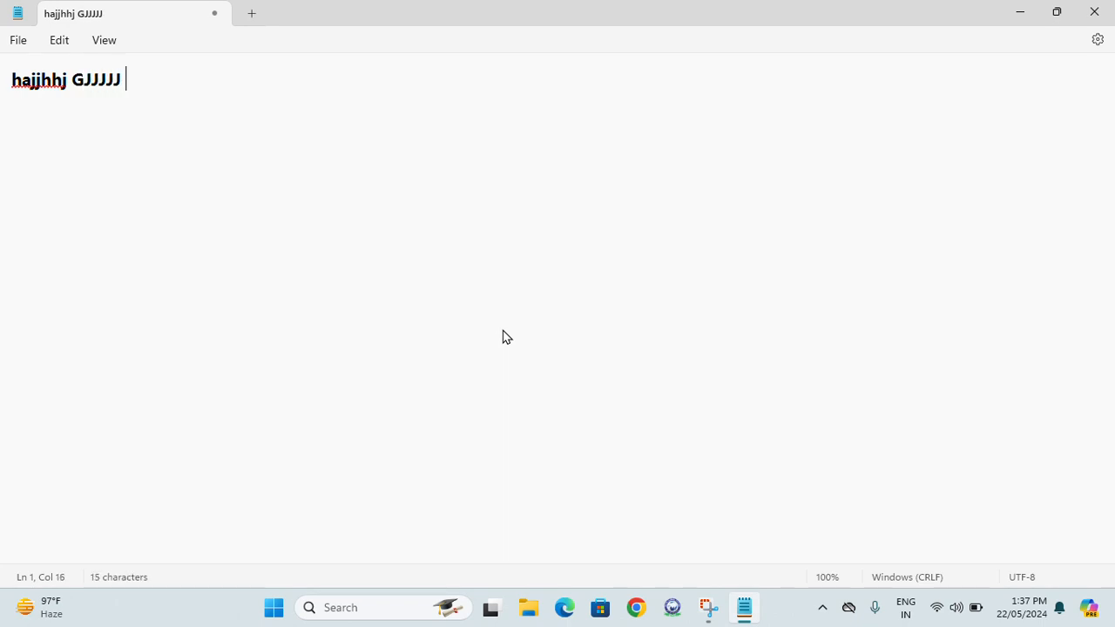
{"action": "type", "text": "J"}
{"action": "key", "text": "Return"}
{"action": "type", "text": "ajjkk"}
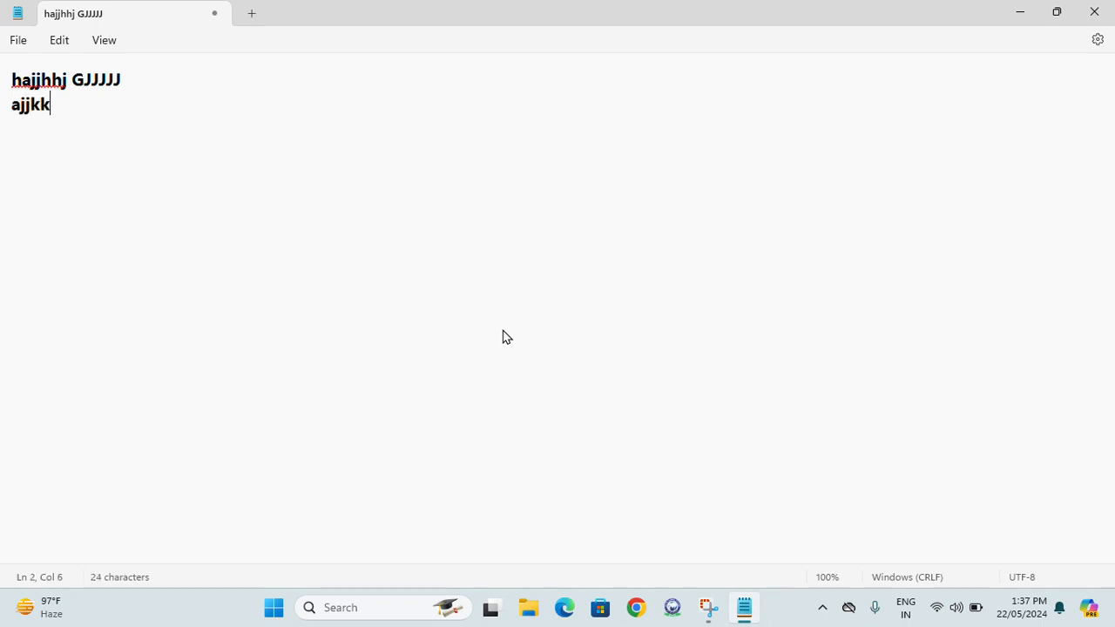
- Erase the second line of sample text and the trailing space of the first line
{"action": "key", "text": "BackSpace"}
{"action": "key", "text": "BackSpace"}
{"action": "key", "text": "BackSpace"}
{"action": "key", "text": "BackSpace"}
{"action": "key", "text": "BackSpace"}
{"action": "key", "text": "BackSpace"}
{"action": "key", "text": "BackSpace"}
{"action": "key", "text": "BackSpace"}
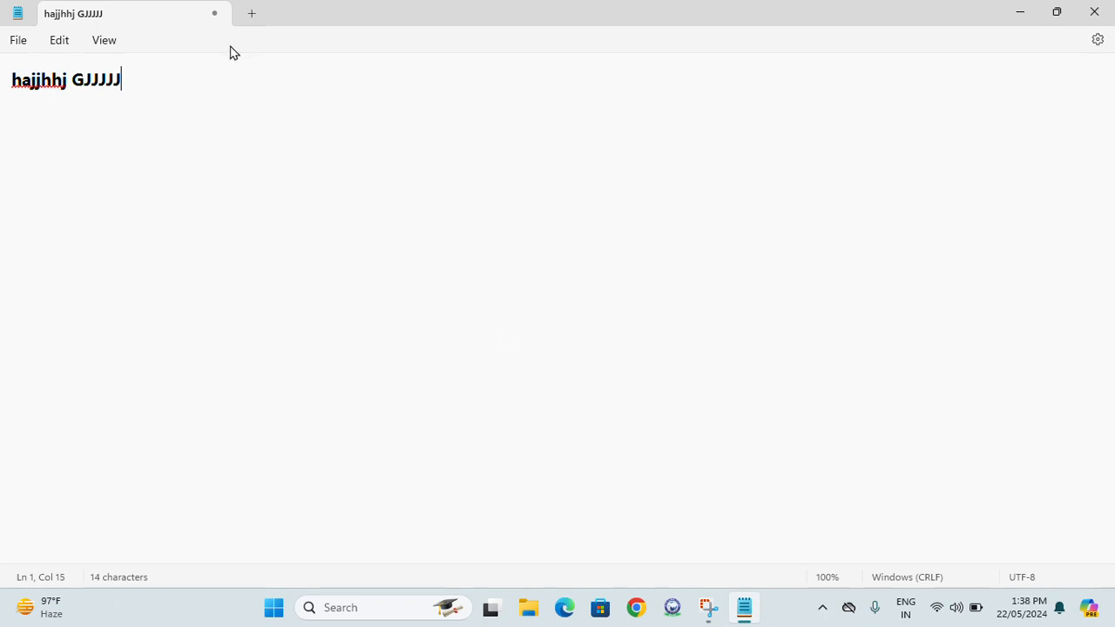
- Remove the last "j" of "hajjhhj" and the "G" that starts the second word
{"action": "left_click", "coordinate": [74, 80]}
{"action": "key", "text": "BackSpace"}
{"action": "key", "text": "BackSpace"}
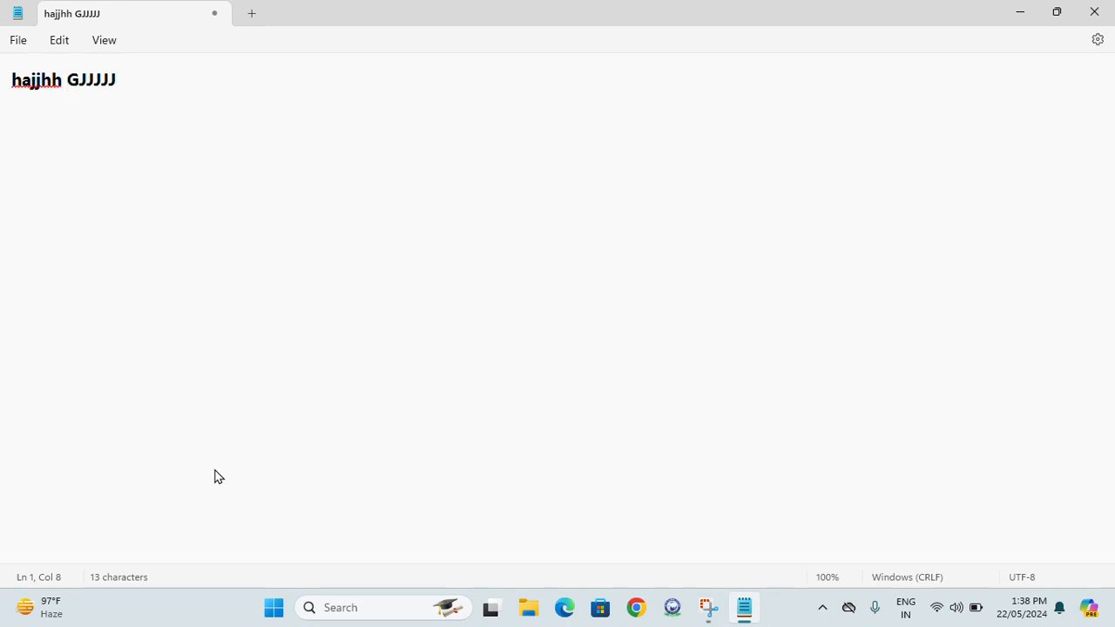
{"action": "key", "text": "Delete"}
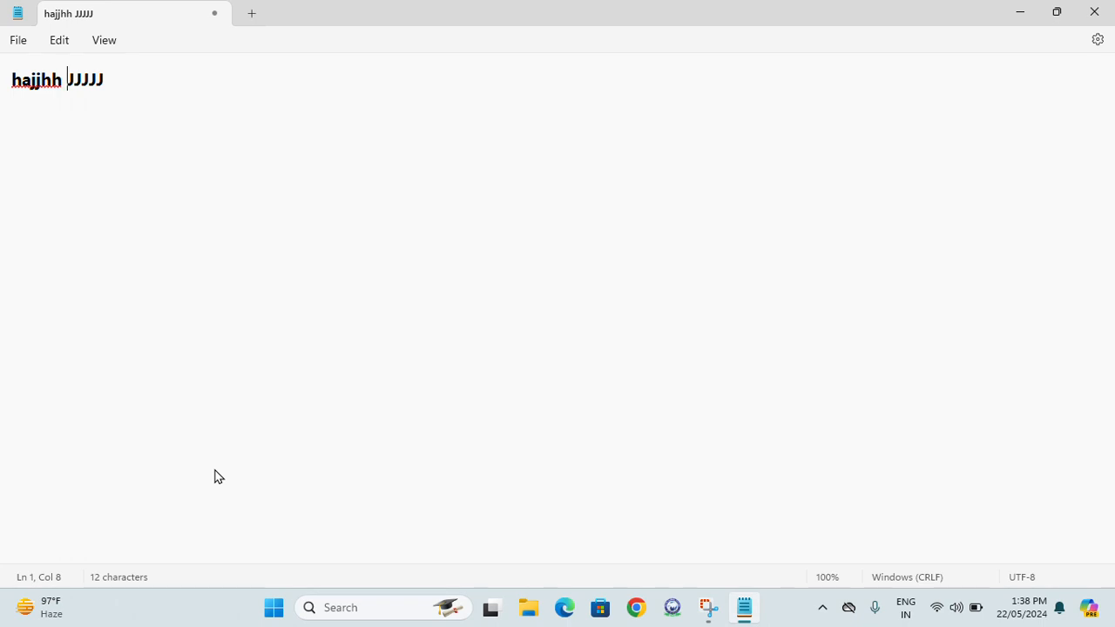
- Erase the remaining sample characters one by one until the document is empty
{"action": "key", "text": "BackSpace"}
{"action": "key", "text": "BackSpace"}
{"action": "key", "text": "BackSpace"}
{"action": "key", "text": "BackSpace"}
{"action": "key", "text": "BackSpace"}
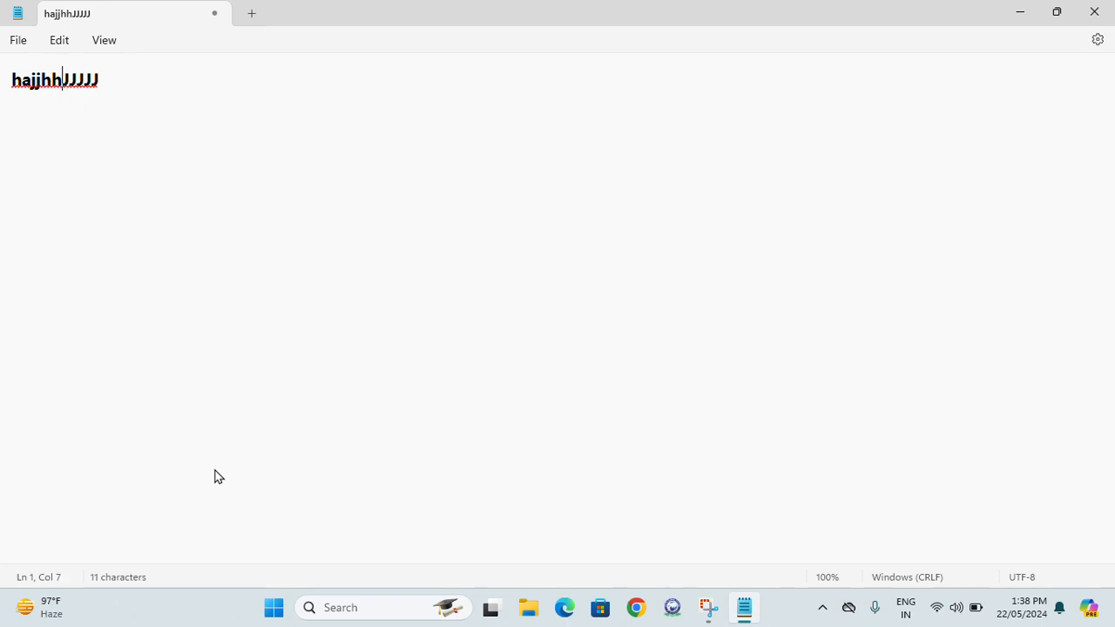
{"action": "key", "text": "BackSpace"}
{"action": "key", "text": "BackSpace"}
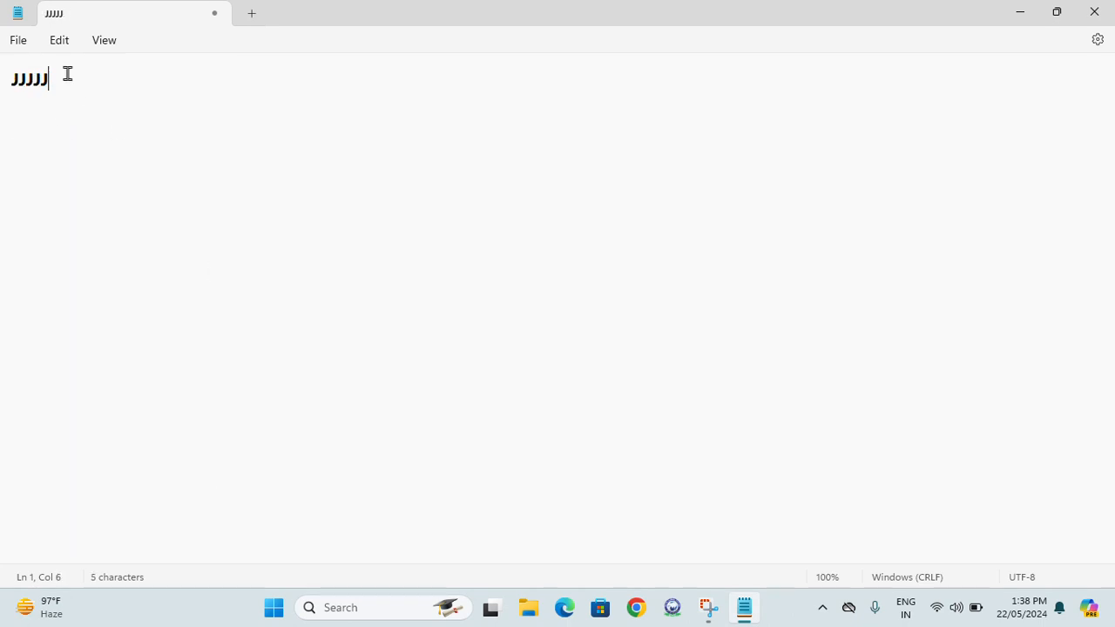
{"action": "key", "text": "BackSpace"}
{"action": "key", "text": "BackSpace"}
{"action": "key", "text": "BackSpace"}
{"action": "key", "text": "BackSpace"}
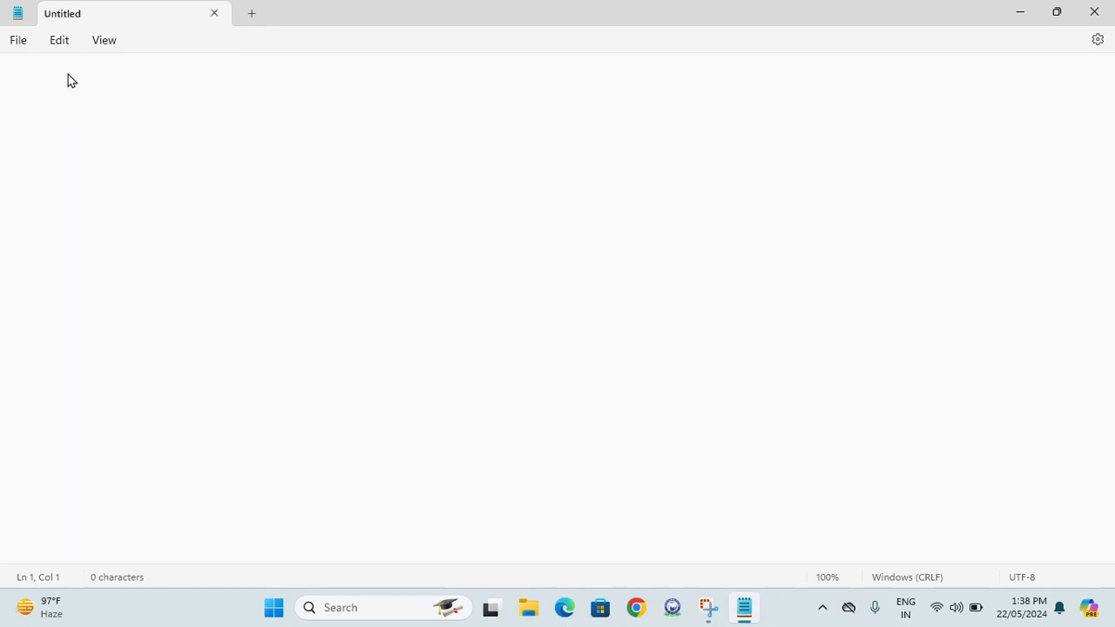
- Enter the text "expert computer" and switch it to right-to-left reading order
{"action": "type", "text": "expert computer"}
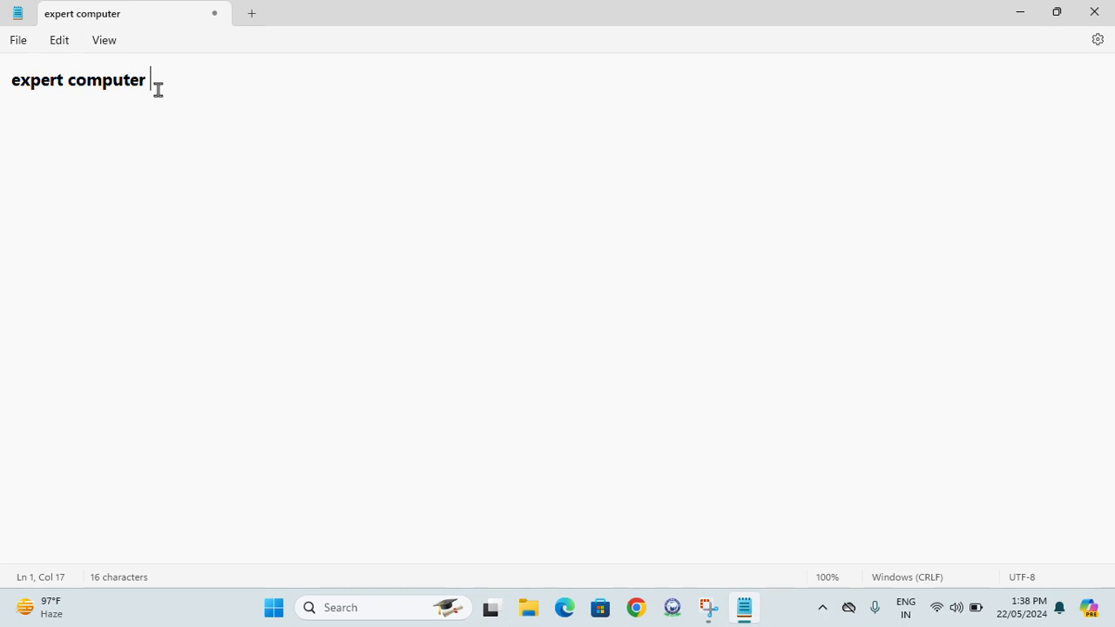
{"action": "key", "text": "ctrl+a"}
{"action": "right_click", "coordinate": [93, 80]}
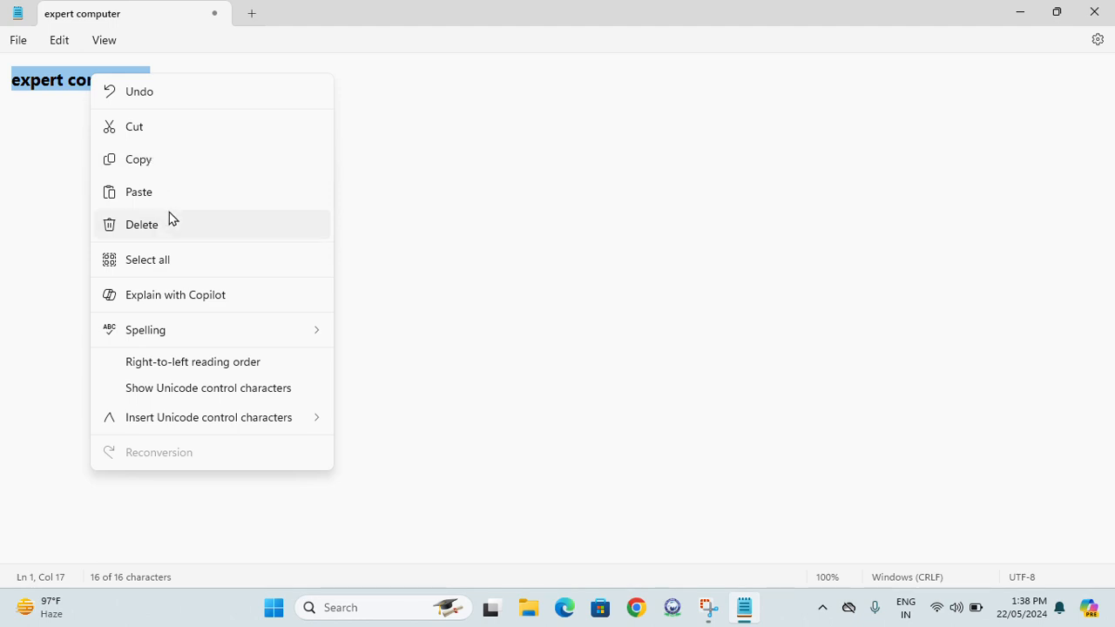
{"action": "mouse_move", "coordinate": [178, 341]}
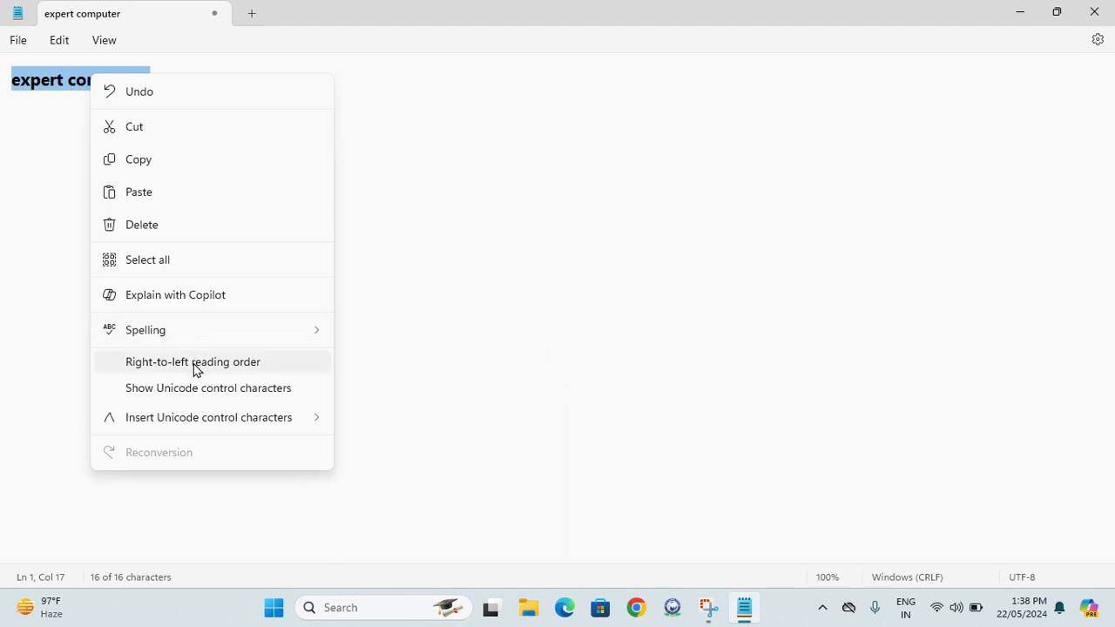
{"action": "left_click", "coordinate": [212, 362]}
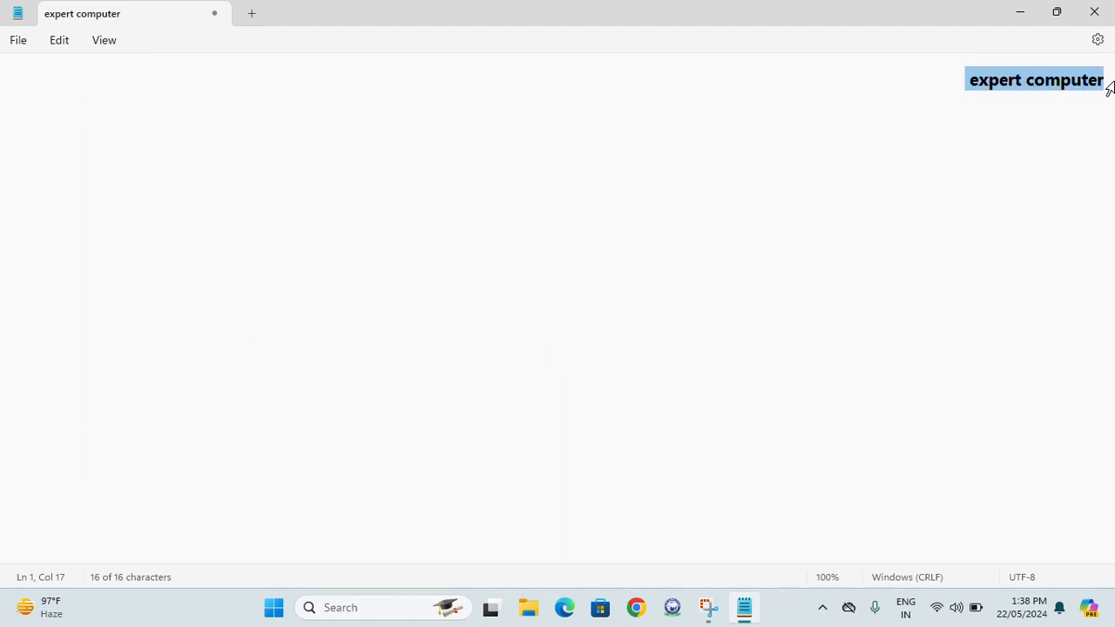
- Select the words "expert computer" and turn off right-to-left reading order
{"action": "left_click", "coordinate": [1057, 96]}
{"action": "left_click_drag", "start_coordinate": [969, 89], "coordinate": [1114, 93]}
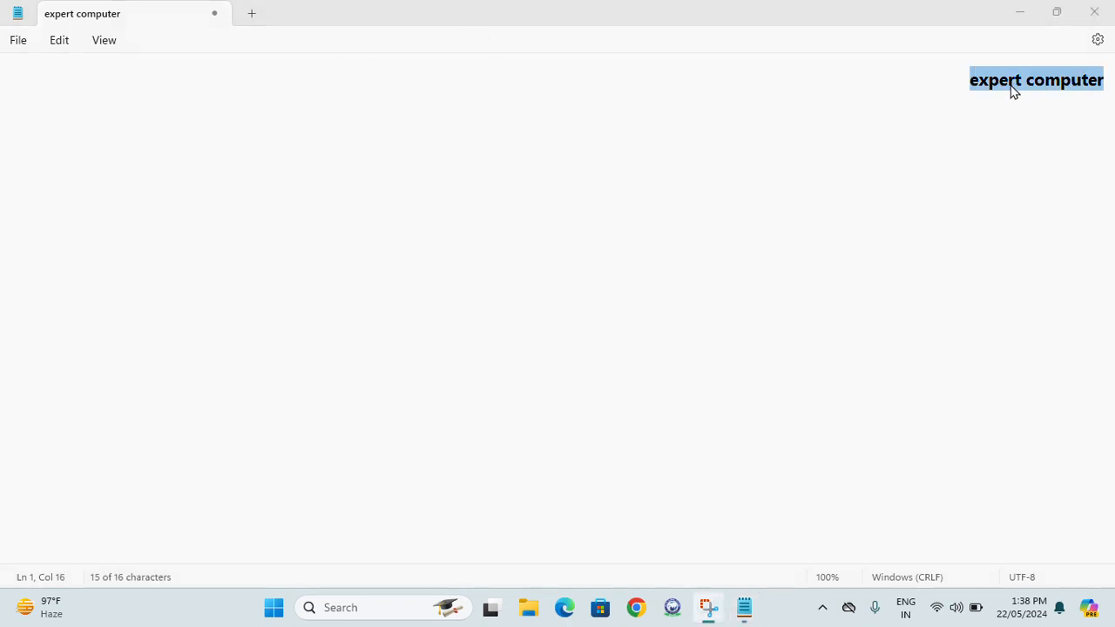
{"action": "right_click", "coordinate": [1012, 85]}
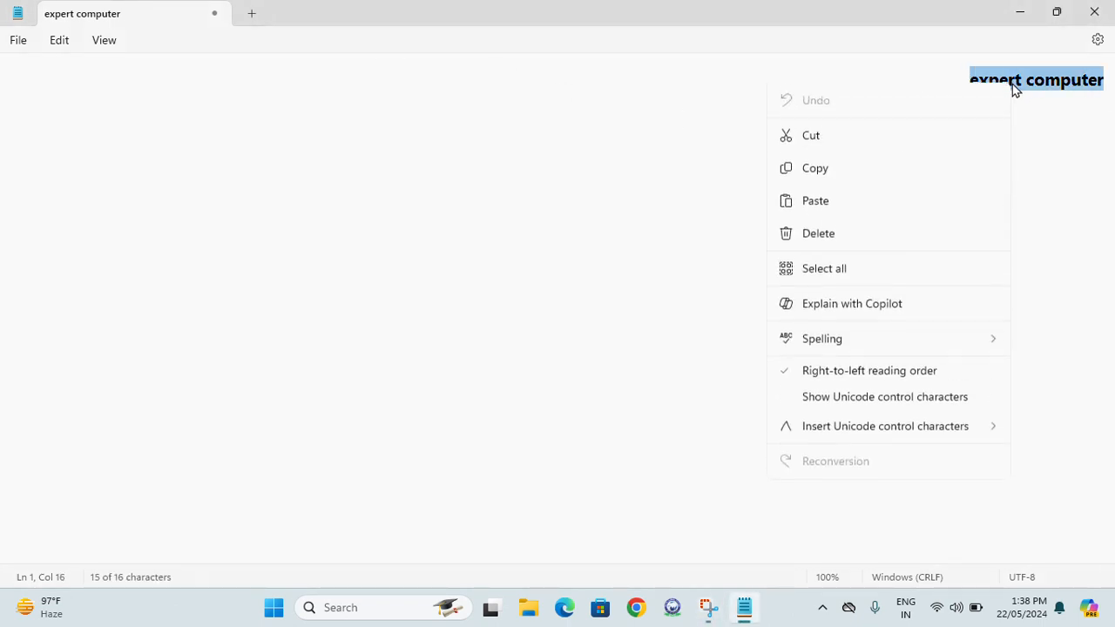
{"action": "left_click", "coordinate": [865, 373]}
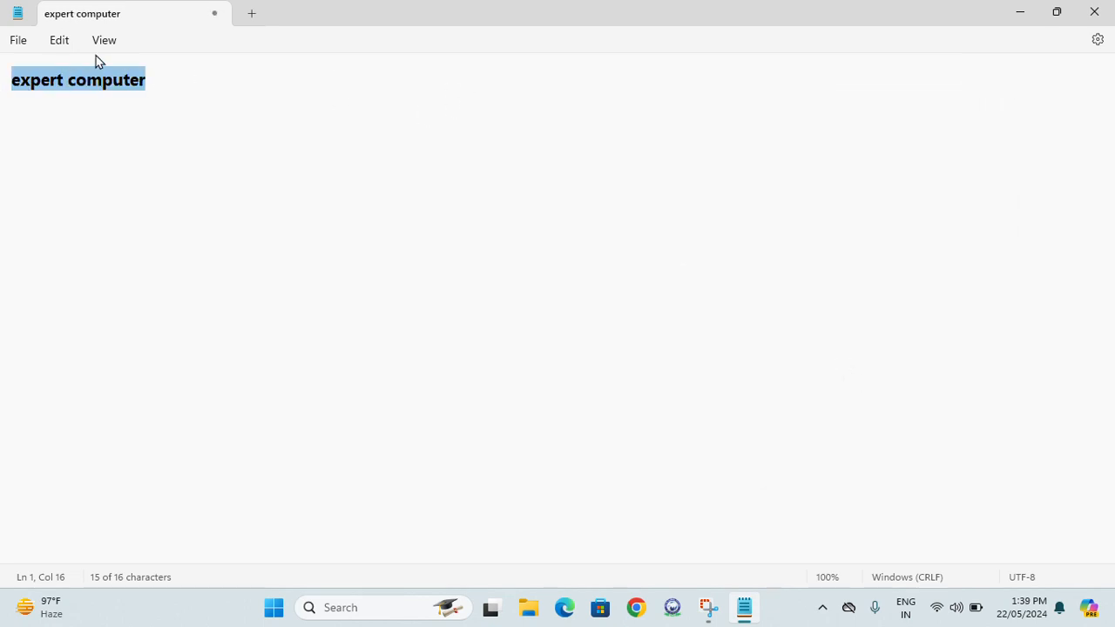
- Turn the display of Unicode control characters on and off again, and place the cursor after "expert computer"
{"action": "right_click", "coordinate": [98, 80]}
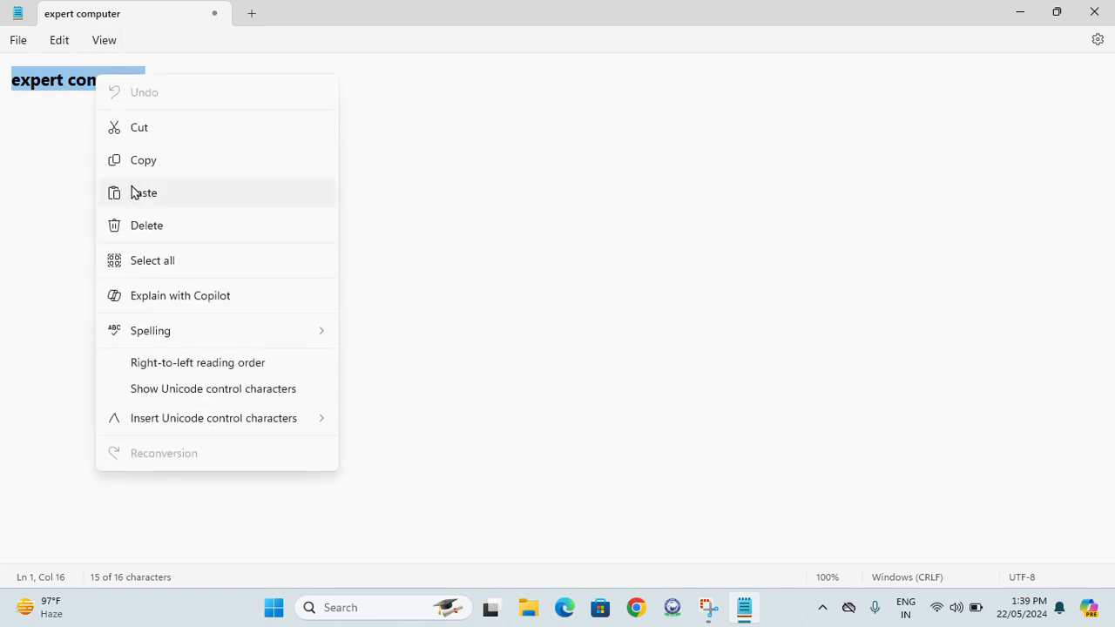
{"action": "mouse_move", "coordinate": [164, 336]}
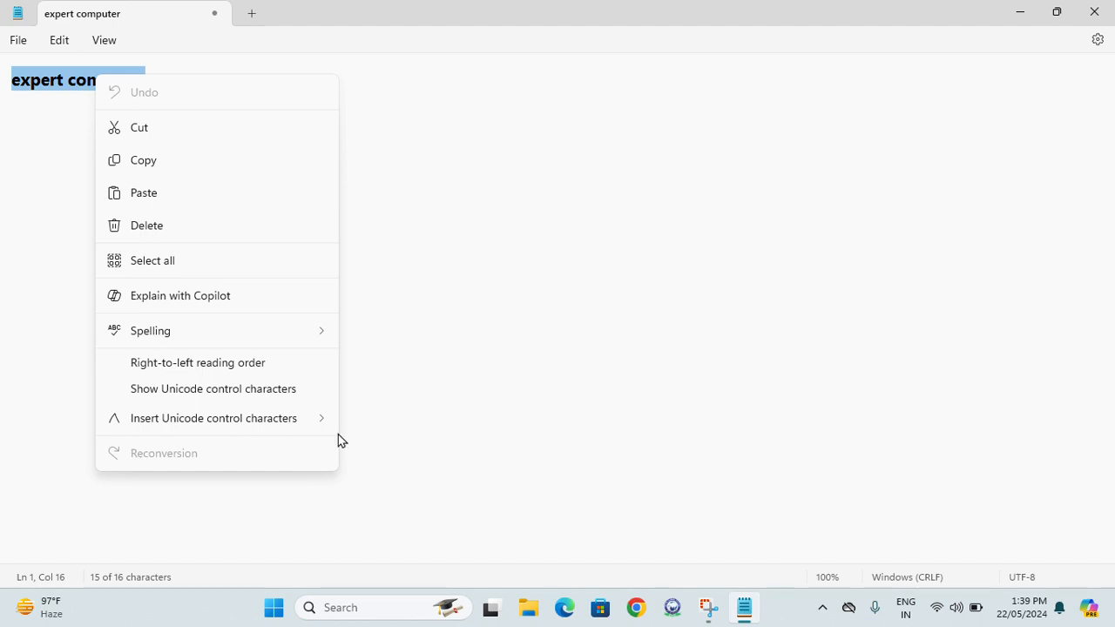
{"action": "left_click", "coordinate": [259, 394]}
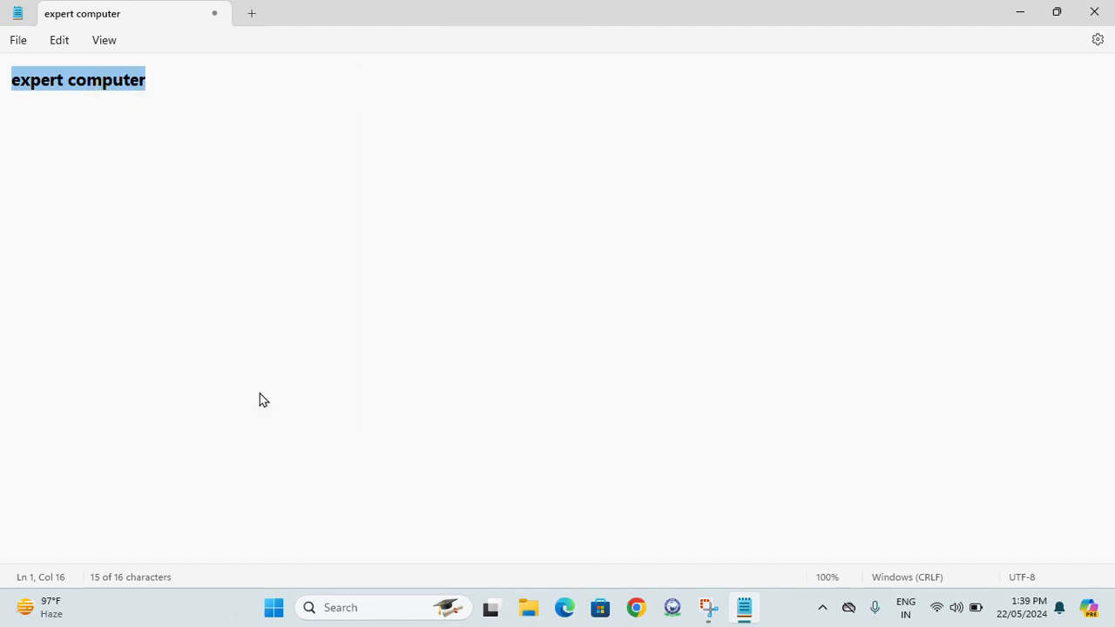
{"action": "right_click", "coordinate": [159, 81]}
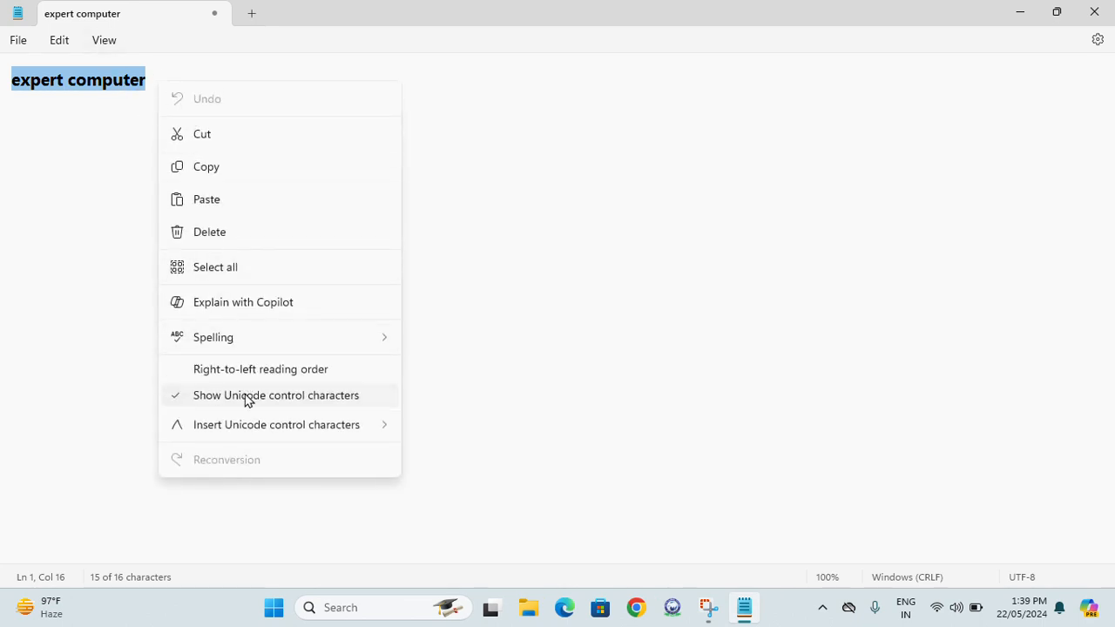
{"action": "left_click", "coordinate": [247, 396]}
{"action": "left_click", "coordinate": [149, 84]}
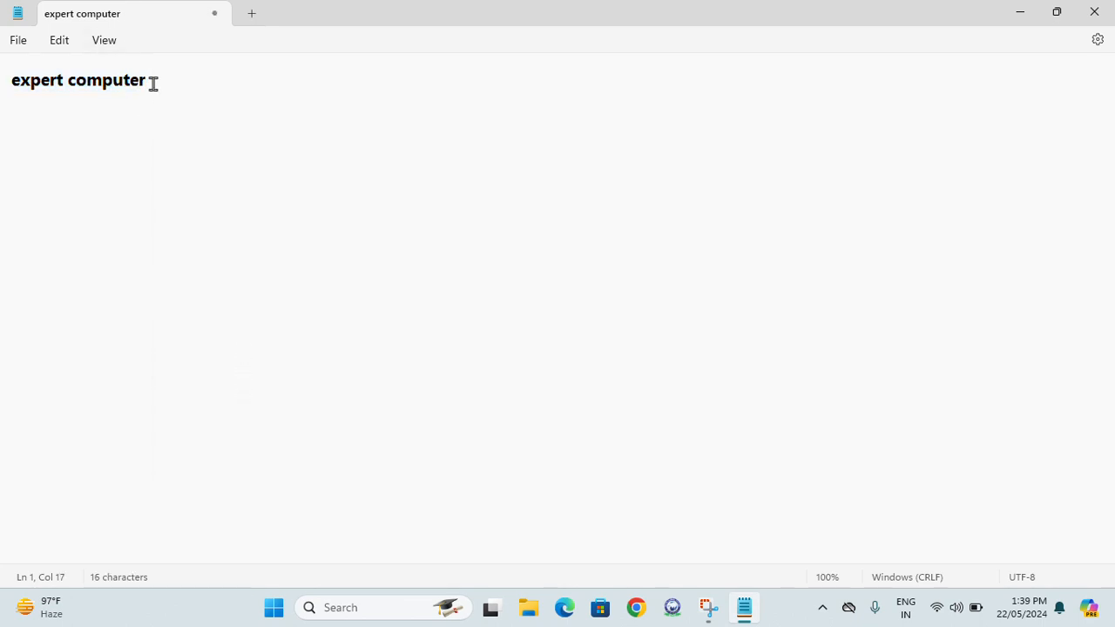
- Replace all the text in the document with "Expert computer" followed by a space
{"action": "key", "text": "ctrl+a"}
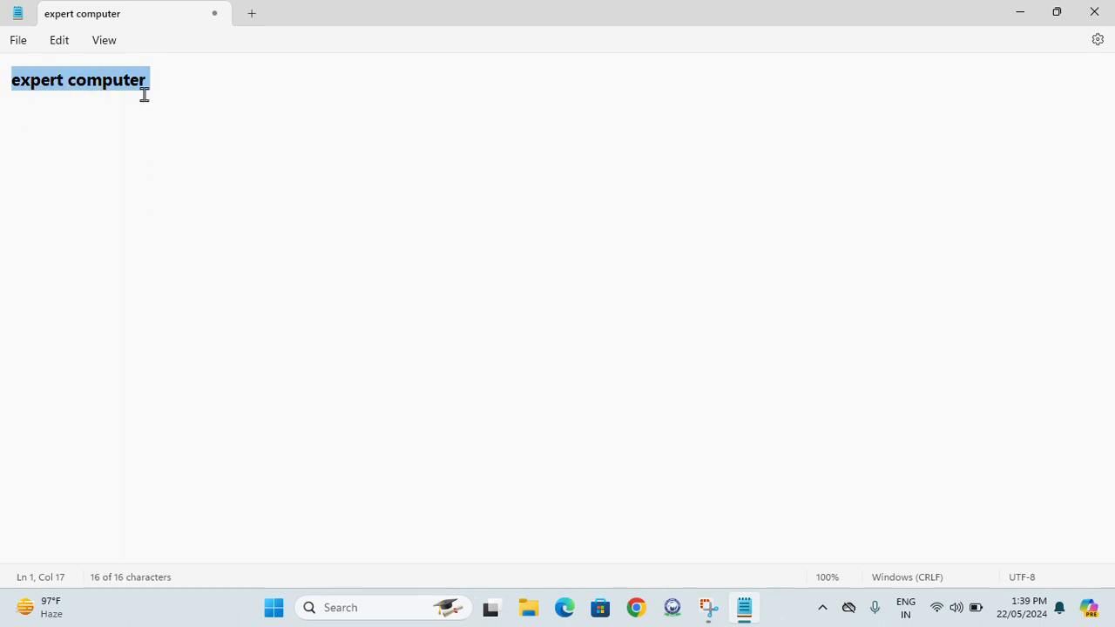
{"action": "key", "text": "BackSpace"}
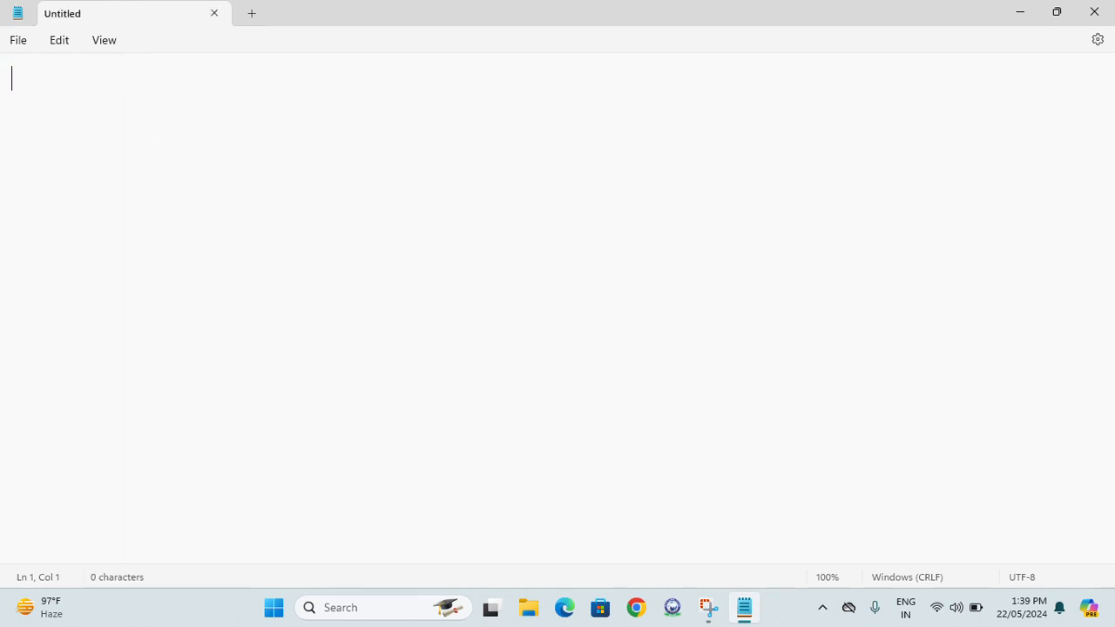
{"action": "type", "text": "App"}
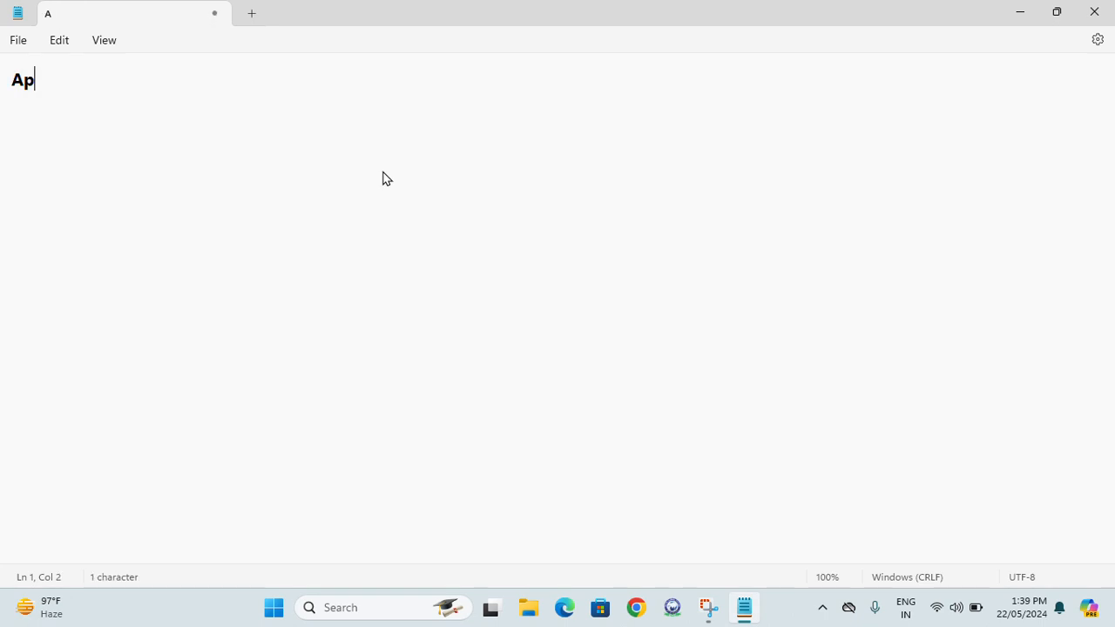
{"action": "key", "text": "BackSpace"}
{"action": "key", "text": "BackSpace"}
{"action": "key", "text": "BackSpace"}
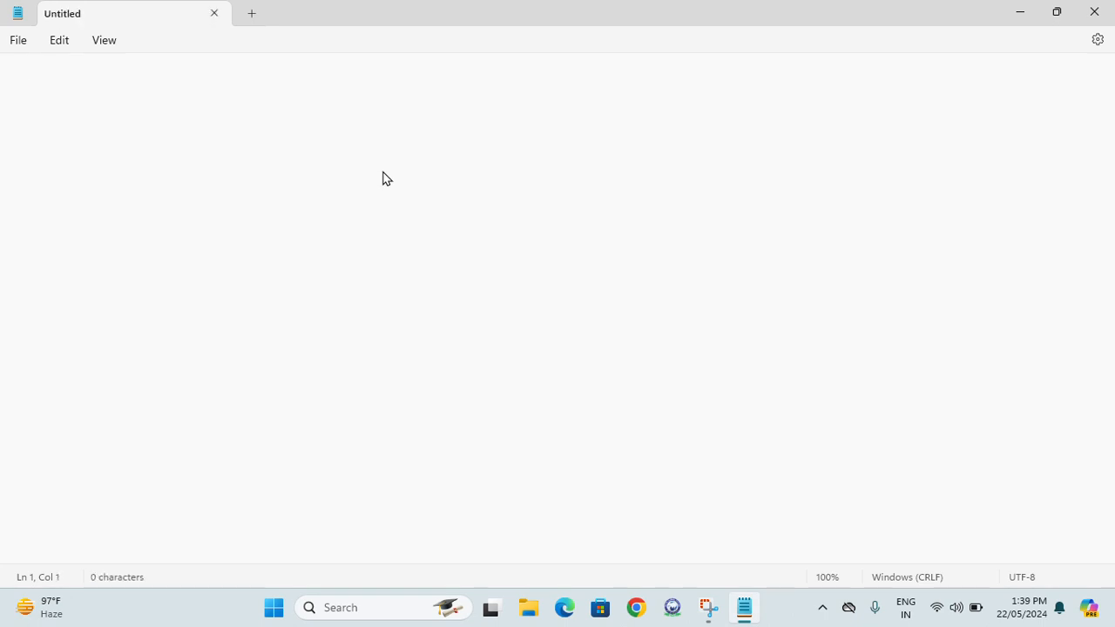
{"action": "type", "text": "Expert "}
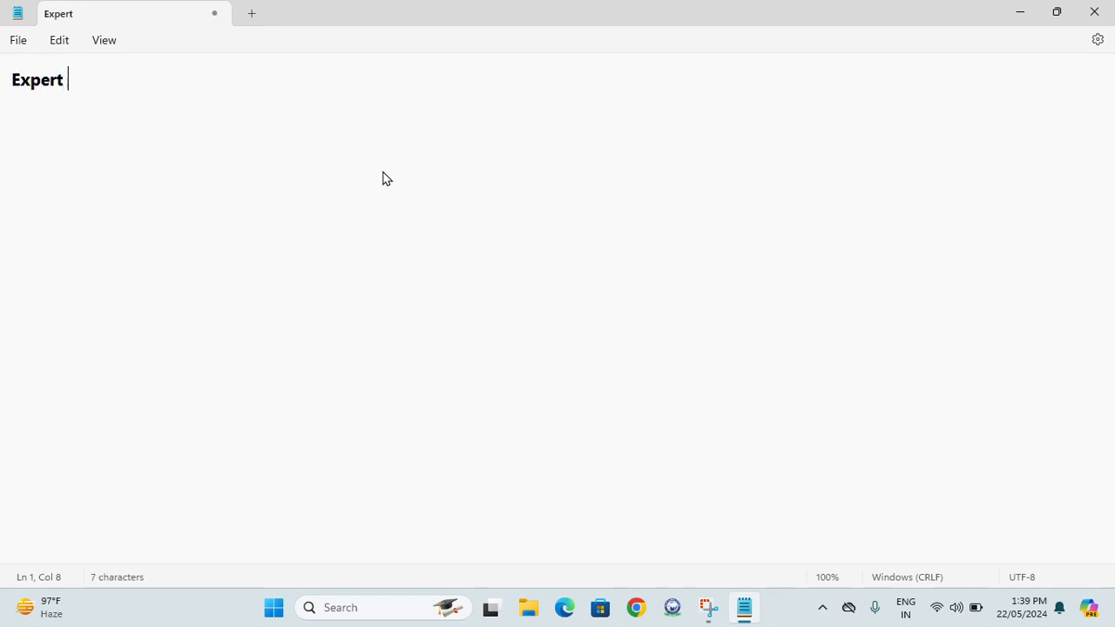
{"action": "type", "text": "computer"}
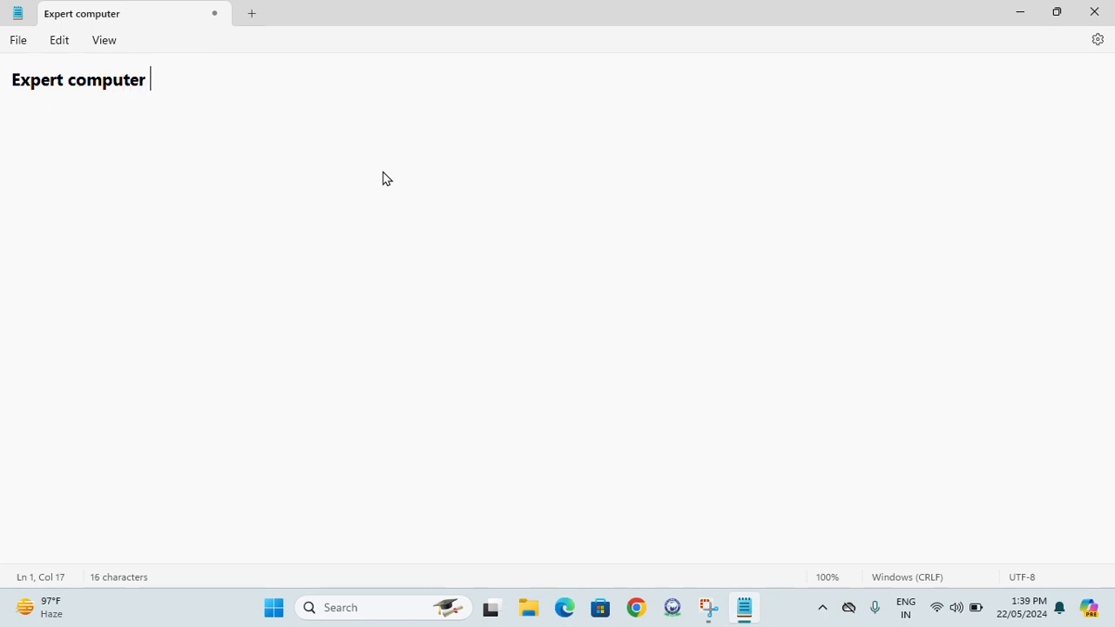
- Save the document in the Documents folder under the file name "expert" as a text document
{"action": "left_click", "coordinate": [19, 41]}
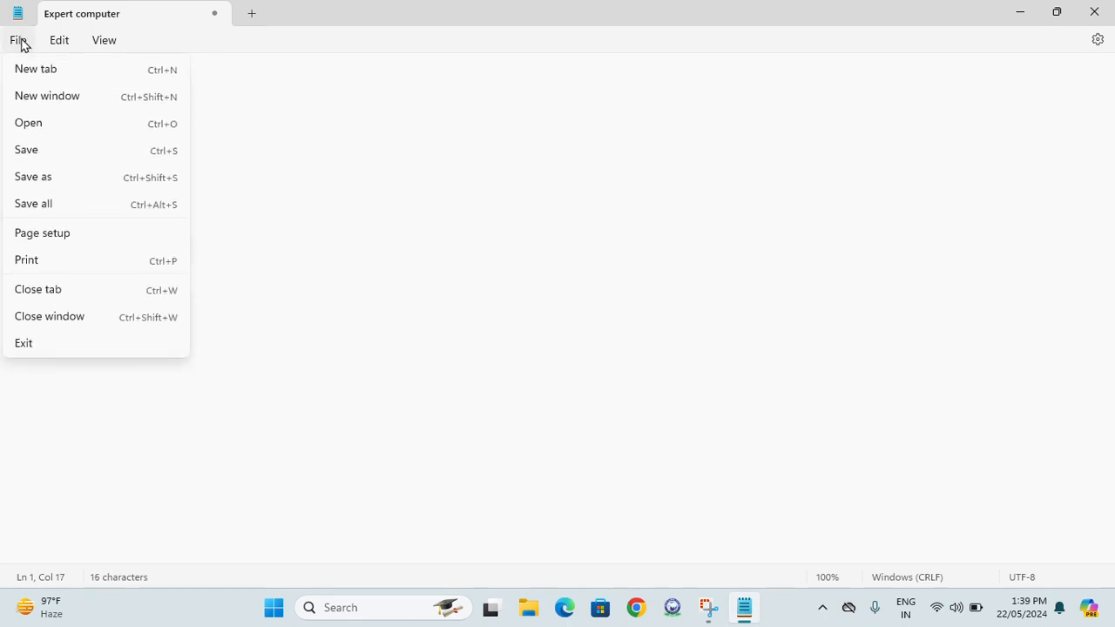
{"action": "left_click", "coordinate": [58, 156]}
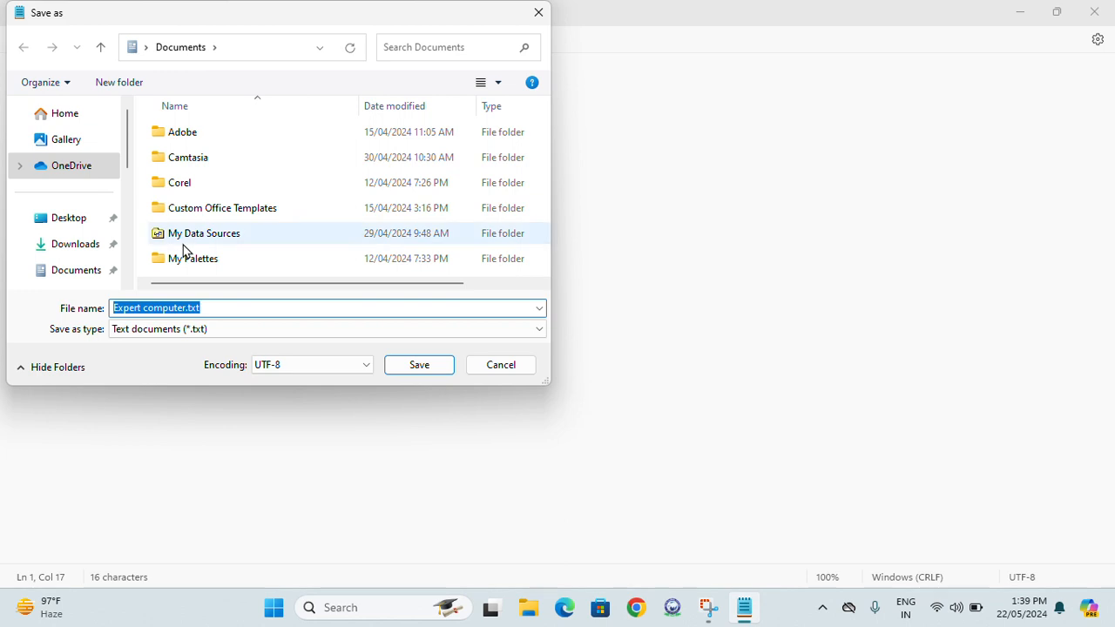
{"action": "left_click", "coordinate": [80, 224]}
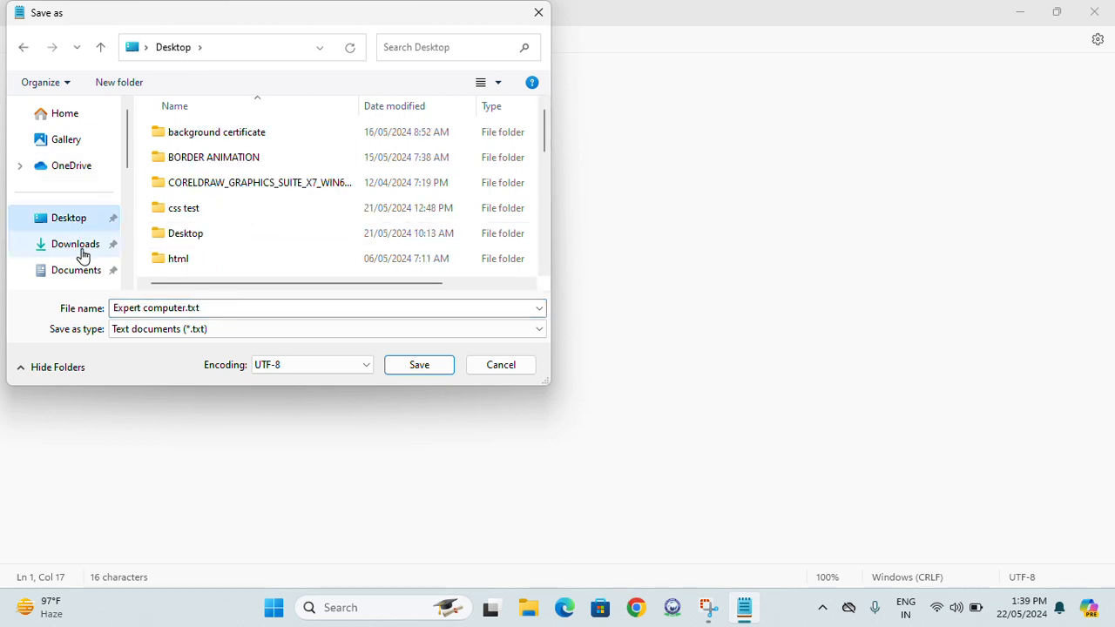
{"action": "left_click", "coordinate": [82, 254]}
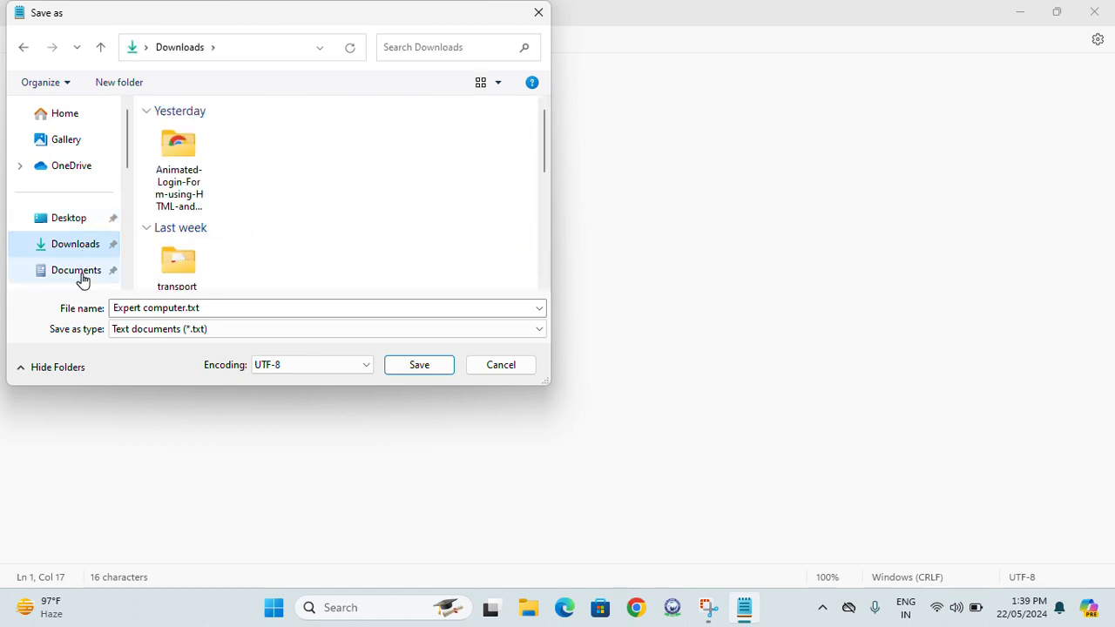
{"action": "left_click", "coordinate": [85, 274]}
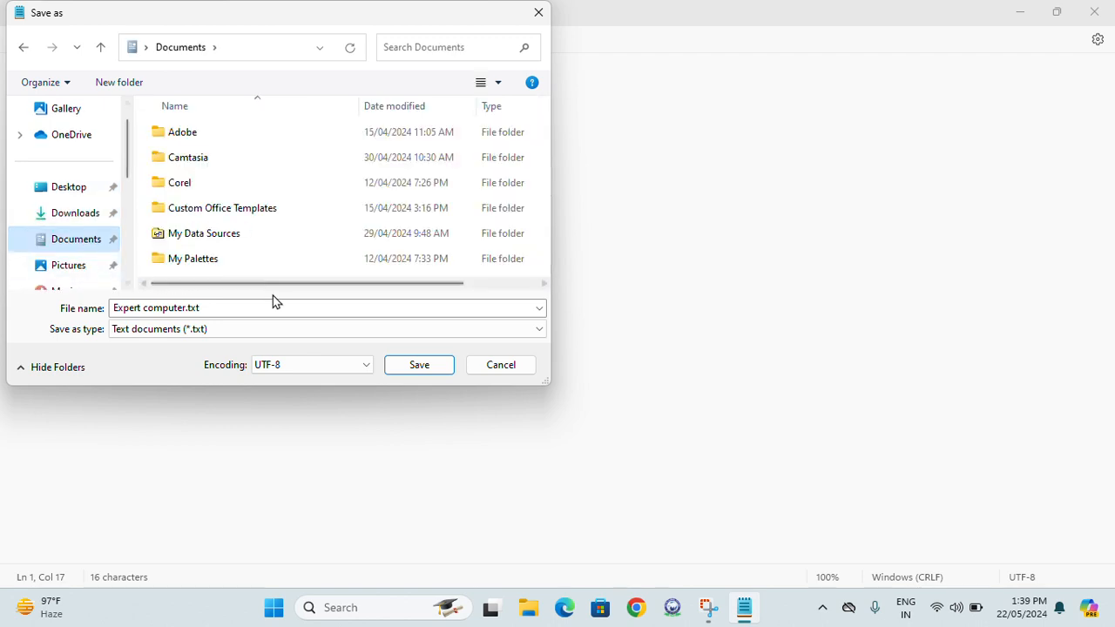
{"action": "left_click", "coordinate": [240, 311]}
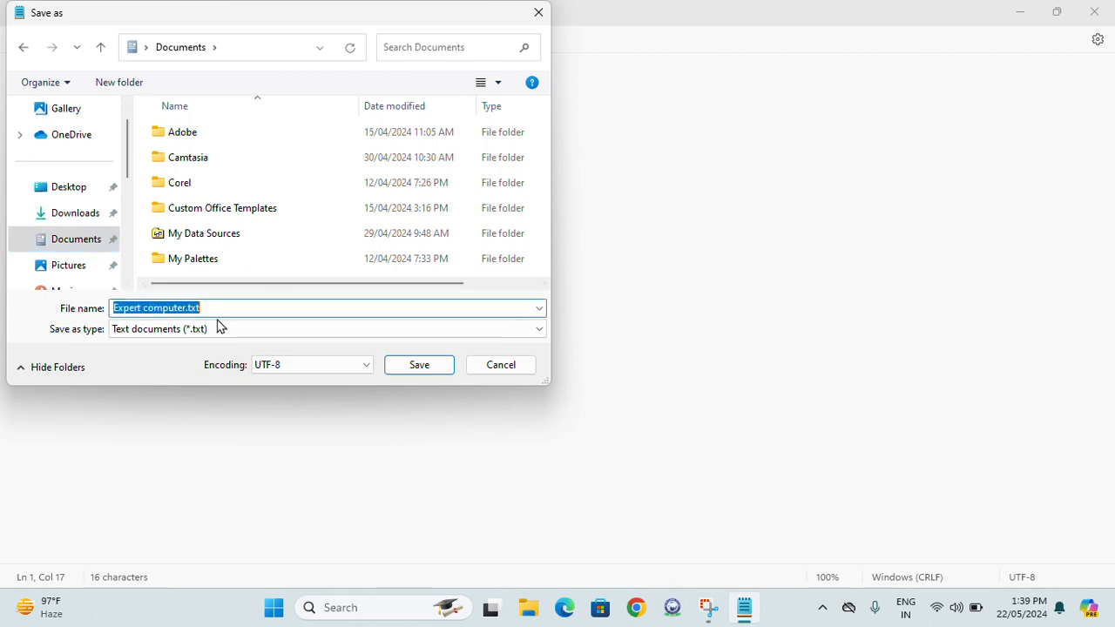
{"action": "type", "text": "expert"}
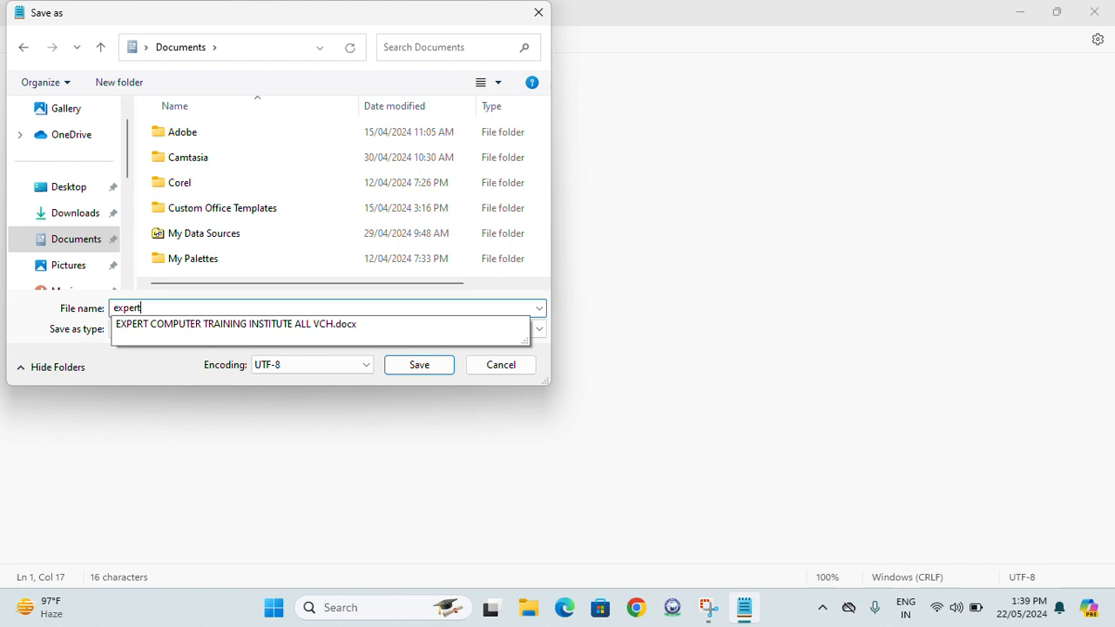
{"action": "left_click", "coordinate": [426, 366]}
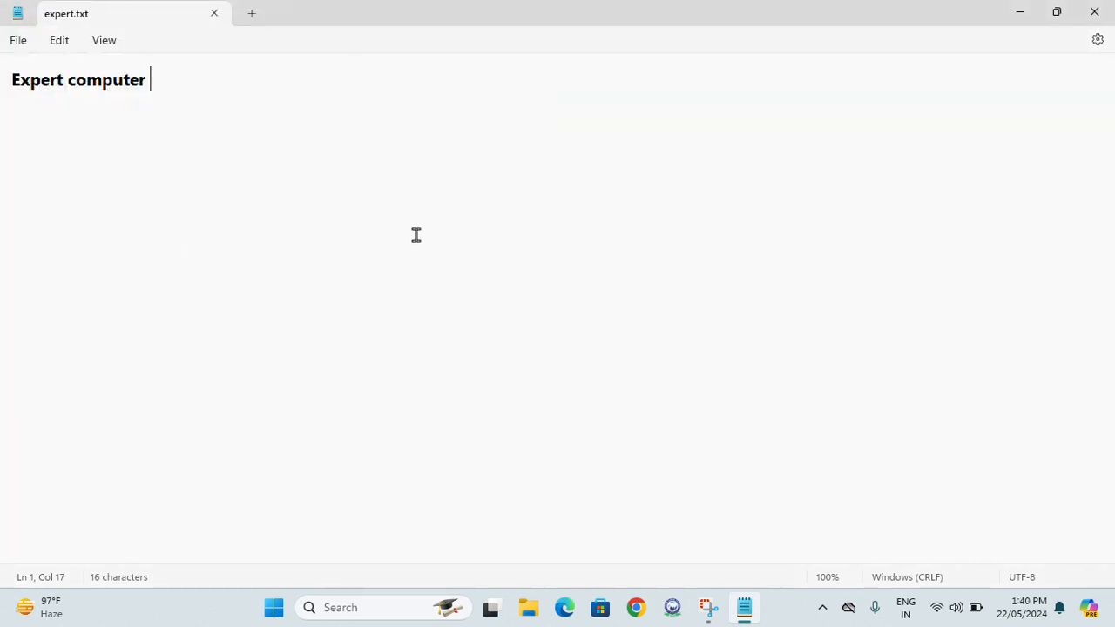